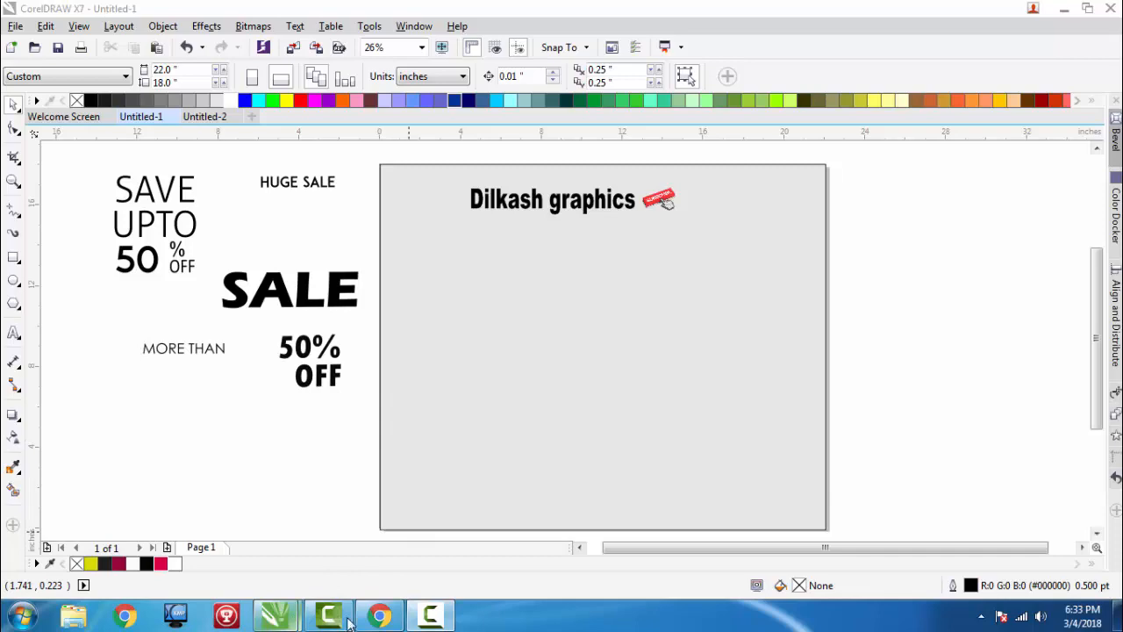
- Switch to Chrome and look through the uploaded videos on the Dilkash graphics YouTube channel
{"action": "left_click", "coordinate": [379, 615]}
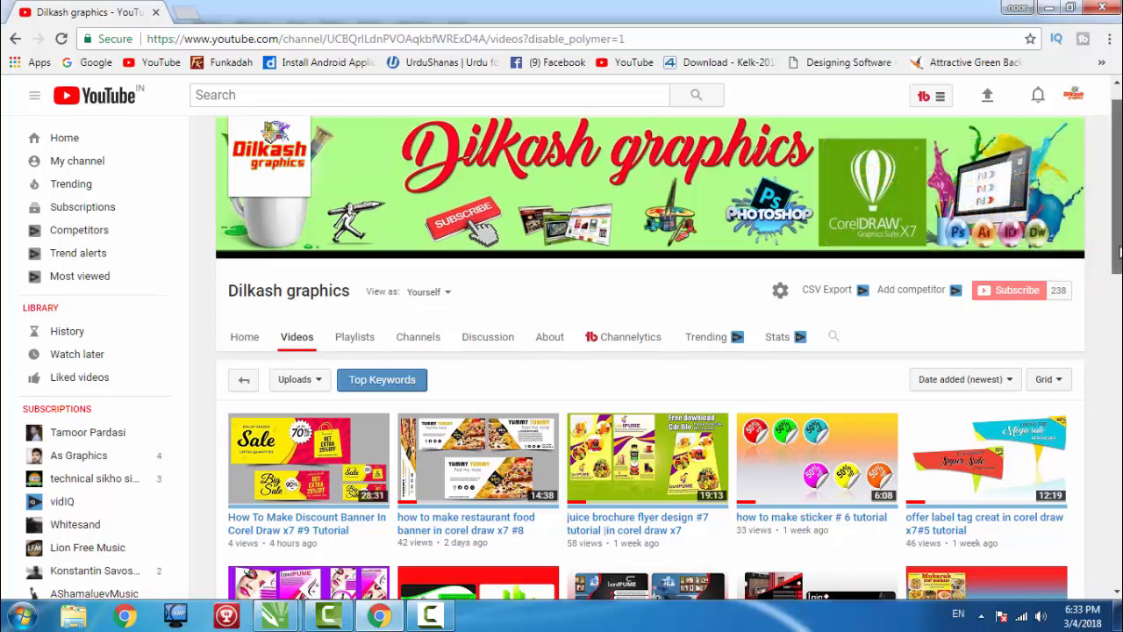
{"action": "left_click_drag", "start_coordinate": [1119, 252], "coordinate": [1118, 274]}
{"action": "scroll", "coordinate": [521, 403], "scroll_direction": "down", "scroll_amount": 2}
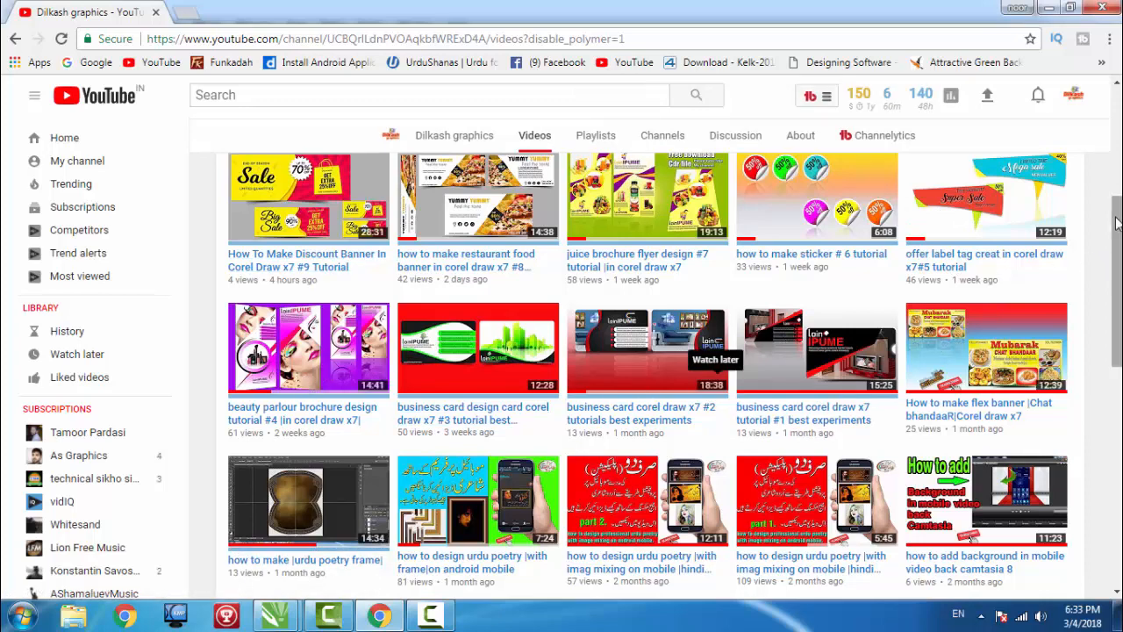
{"action": "scroll", "coordinate": [1107, 270], "scroll_direction": "up", "scroll_amount": 2}
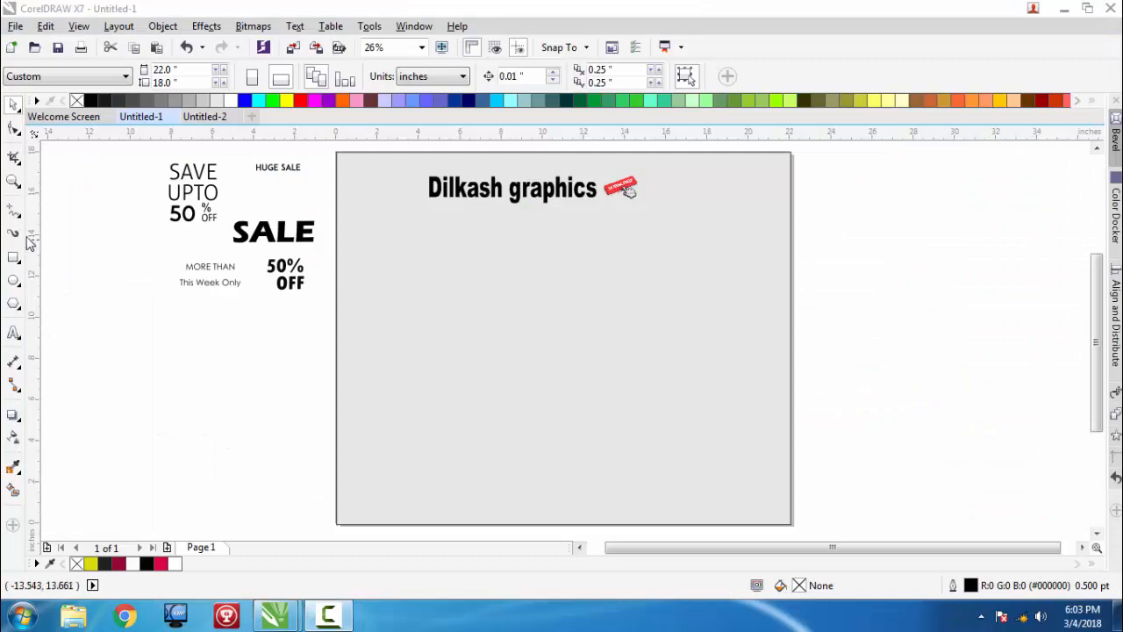
- Draw a rectangle on the page below the Dilkash graphics heading and set its size to 16 by 9 inches
{"action": "left_click", "coordinate": [13, 258]}
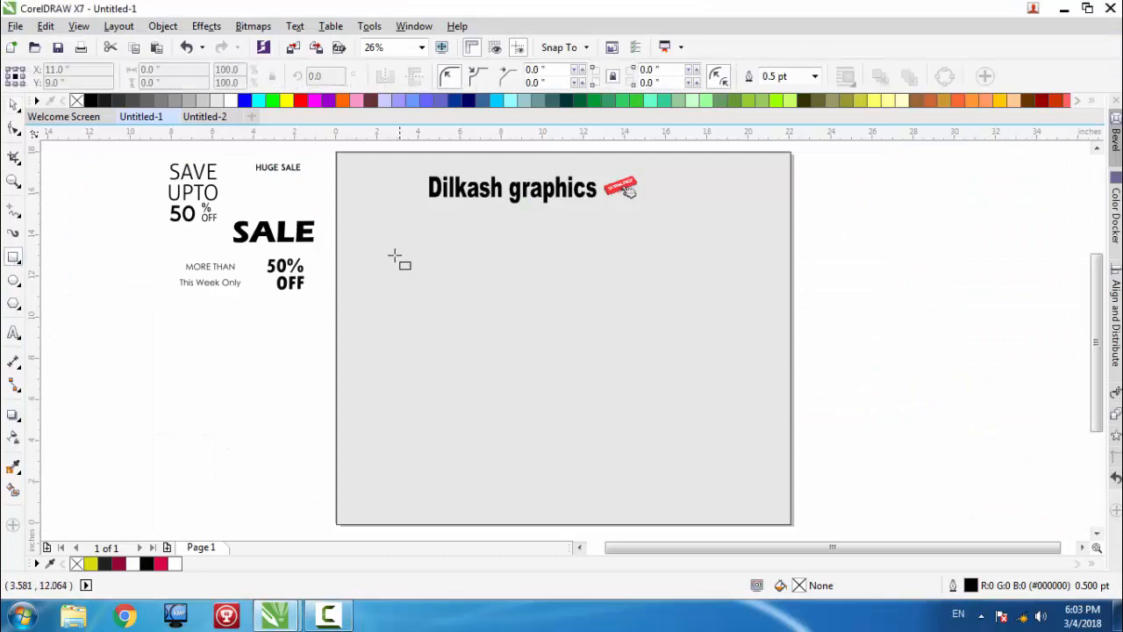
{"action": "mouse_move", "coordinate": [388, 234]}
{"action": "left_mouse_down"}
{"action": "mouse_move", "coordinate": [449, 305]}
{"action": "mouse_move", "coordinate": [679, 402]}
{"action": "mouse_move", "coordinate": [718, 404]}
{"action": "left_mouse_up"}
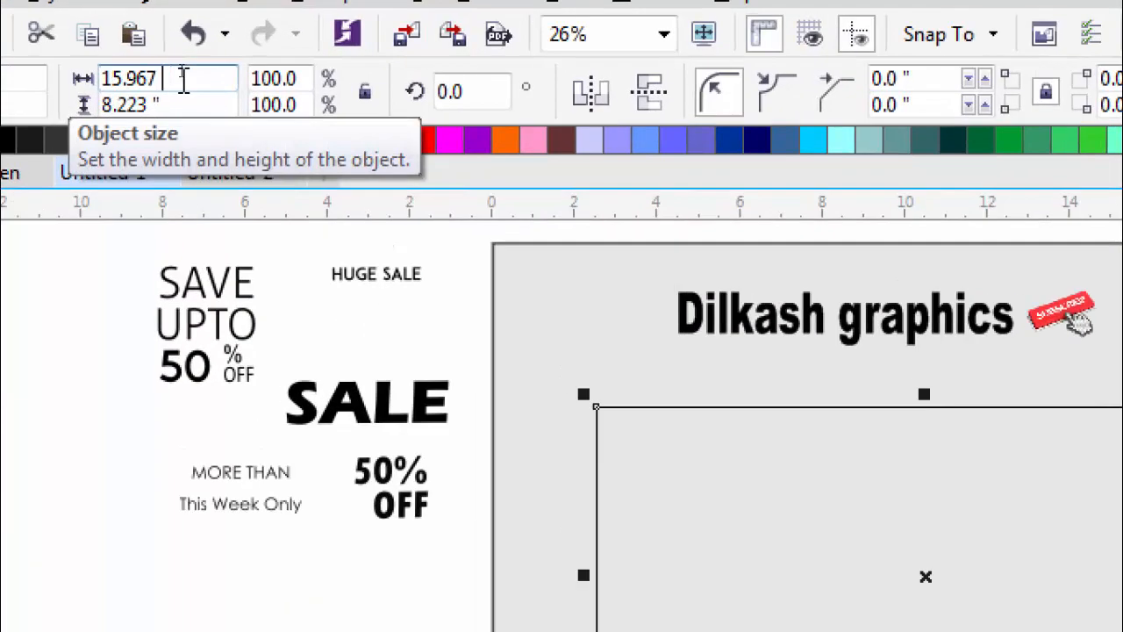
{"action": "key", "text": "BackSpace"}
{"action": "key", "text": "BackSpace"}
{"action": "key", "text": "BackSpace"}
{"action": "key", "text": "BackSpace"}
{"action": "key", "text": "BackSpace"}
{"action": "key", "text": "BackSpace"}
{"action": "type", "text": "16"}
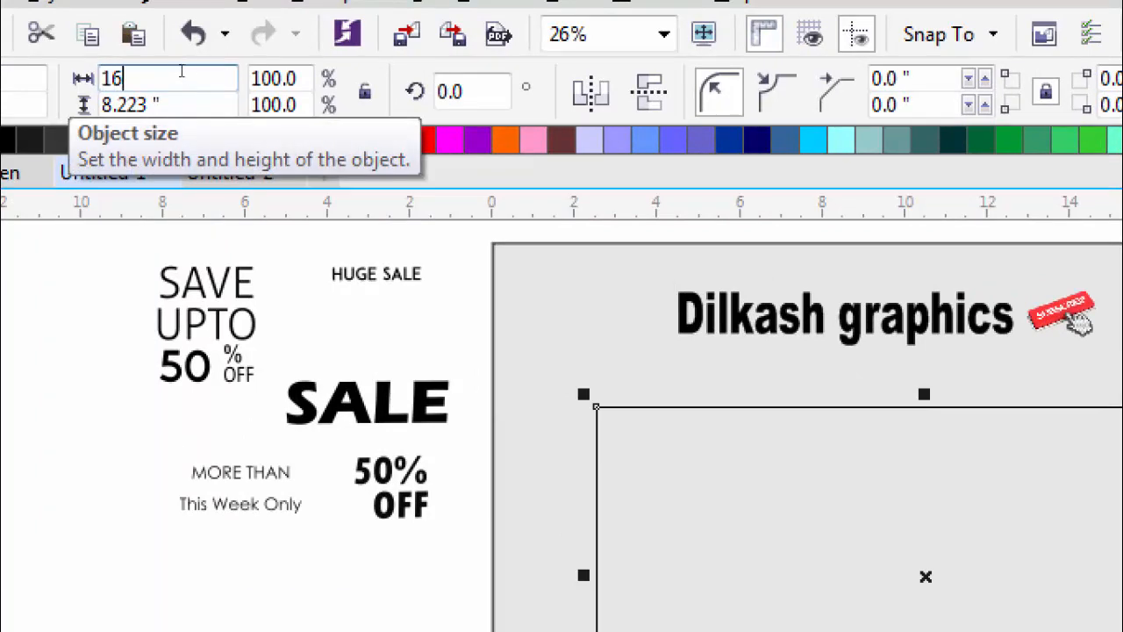
{"action": "key", "text": "Tab"}
{"action": "type", "text": "9"}
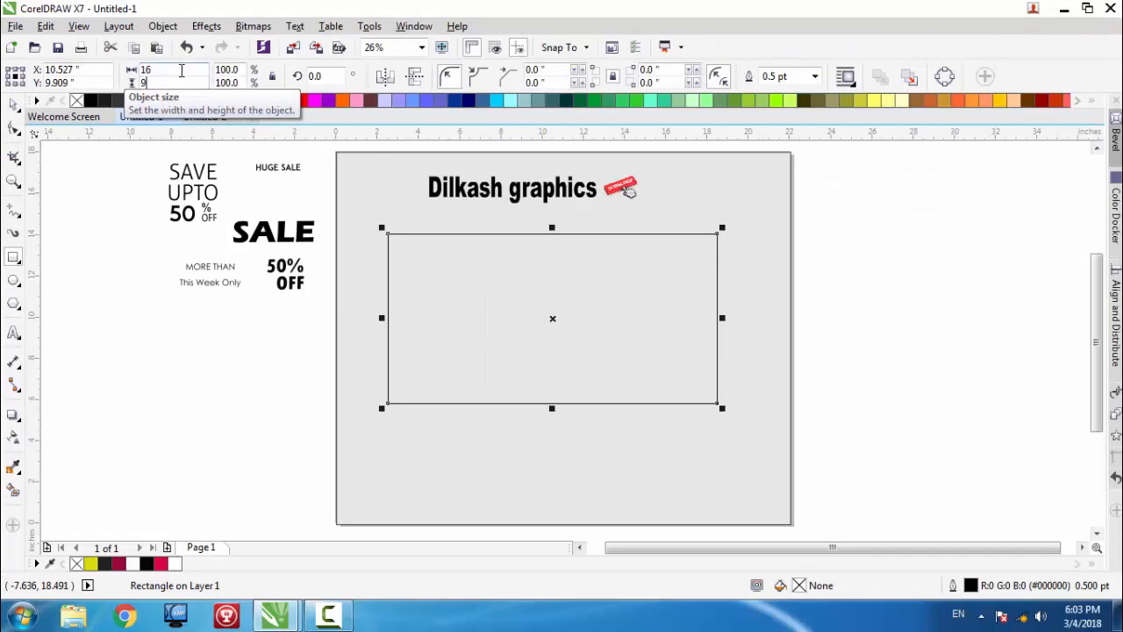
{"action": "key", "text": "Return"}
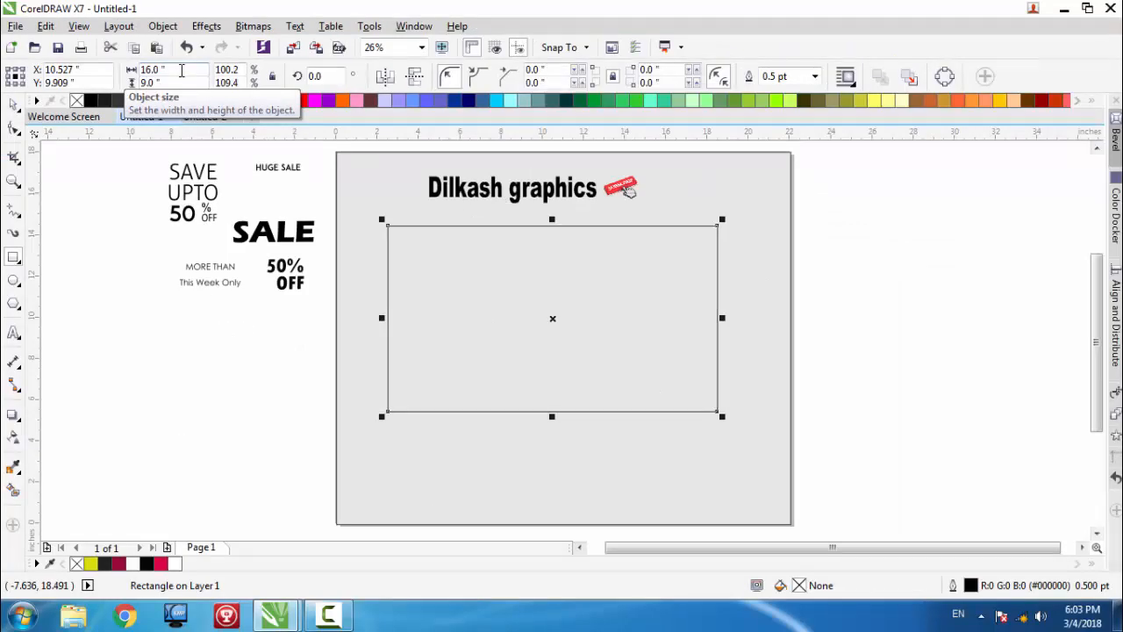
- Move the rectangle slightly down to a centre height of about 9.19 inches and fill it with yellow #DBDC05
{"action": "left_click", "coordinate": [14, 104]}
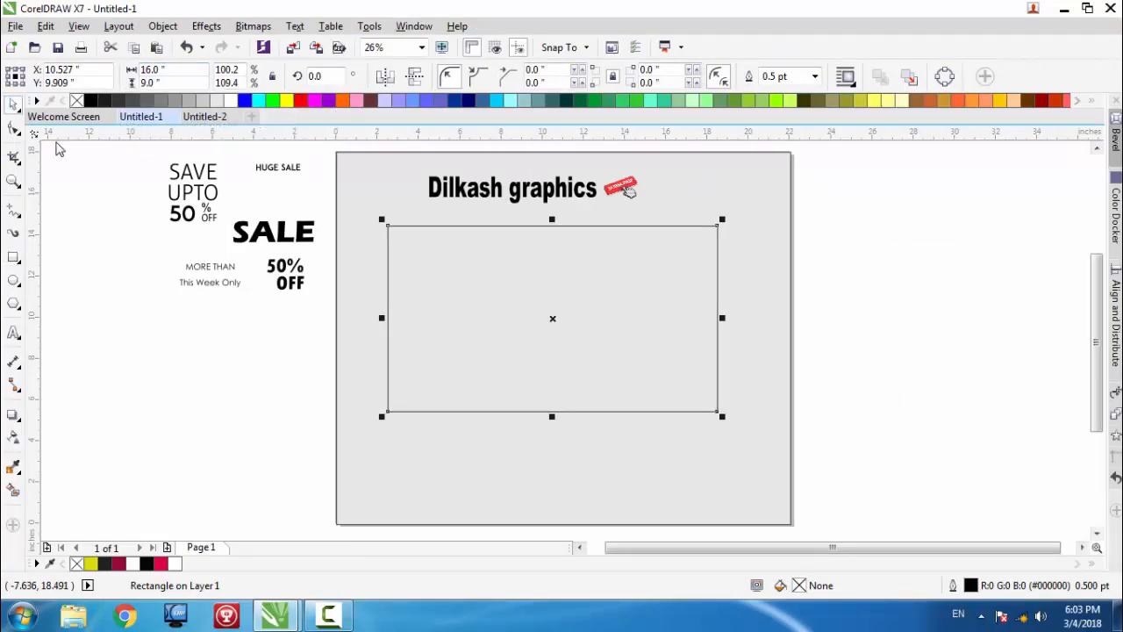
{"action": "left_click_drag", "start_coordinate": [552, 318], "coordinate": [554, 333]}
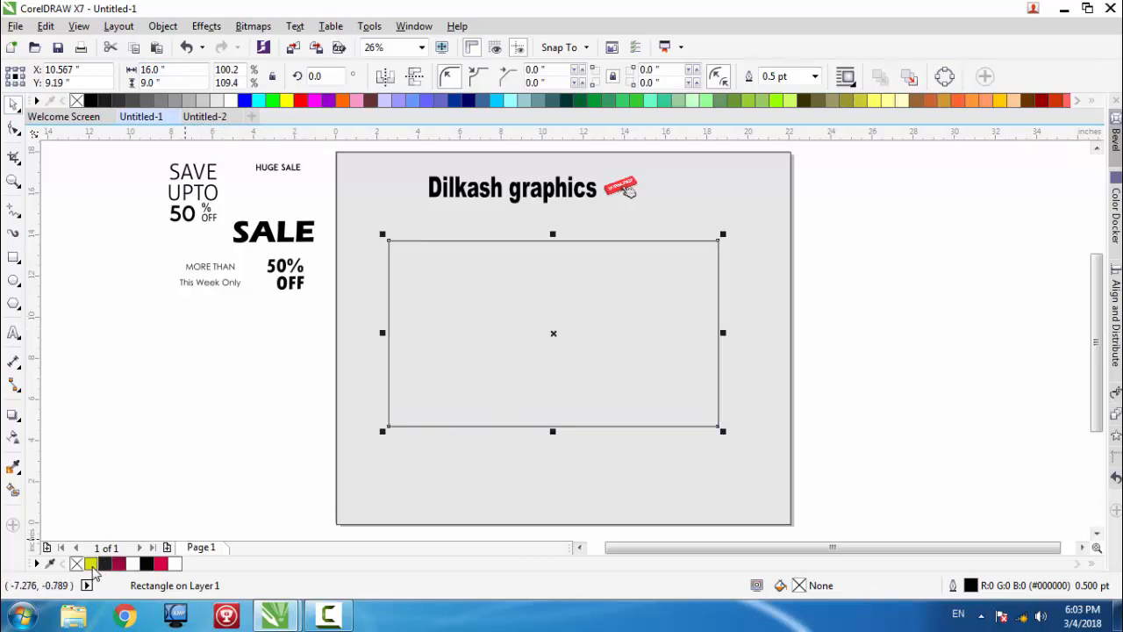
{"action": "left_click", "coordinate": [92, 564]}
- Make a copy of the yellow rectangle rotated about 13° counterclockwise and send it behind the original
{"action": "left_click", "coordinate": [555, 331]}
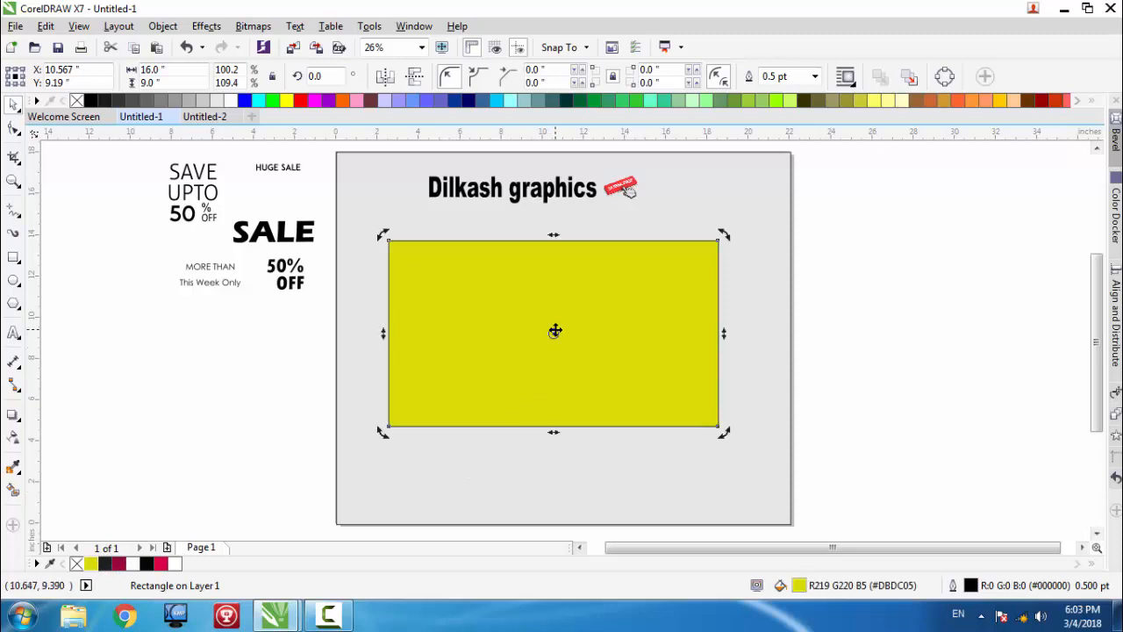
{"action": "left_click", "coordinate": [554, 332]}
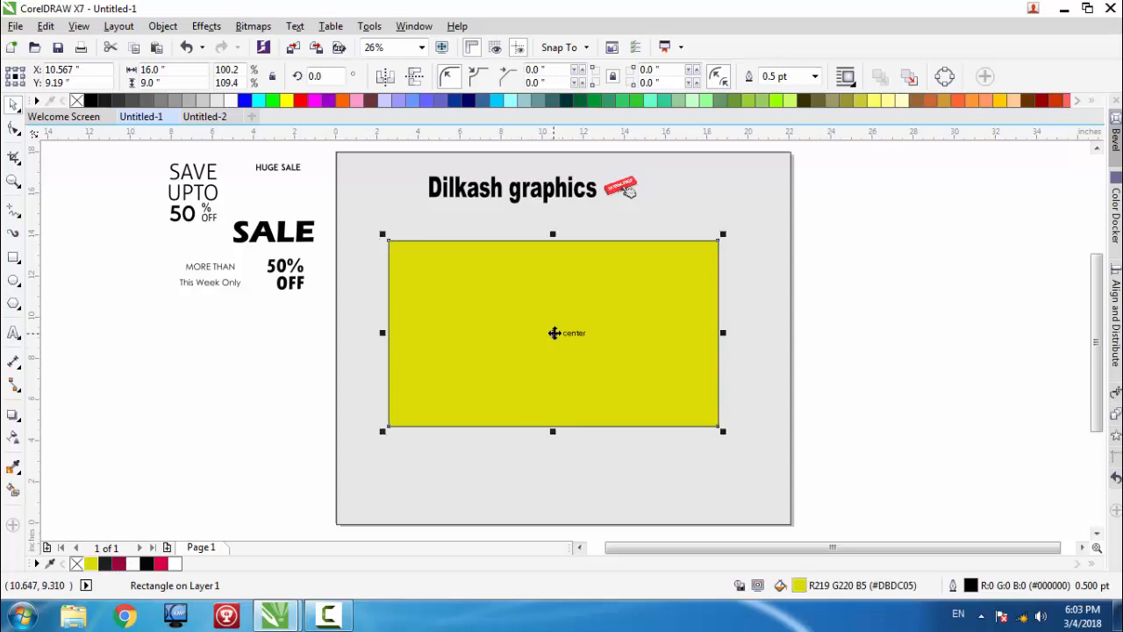
{"action": "left_click", "coordinate": [555, 332]}
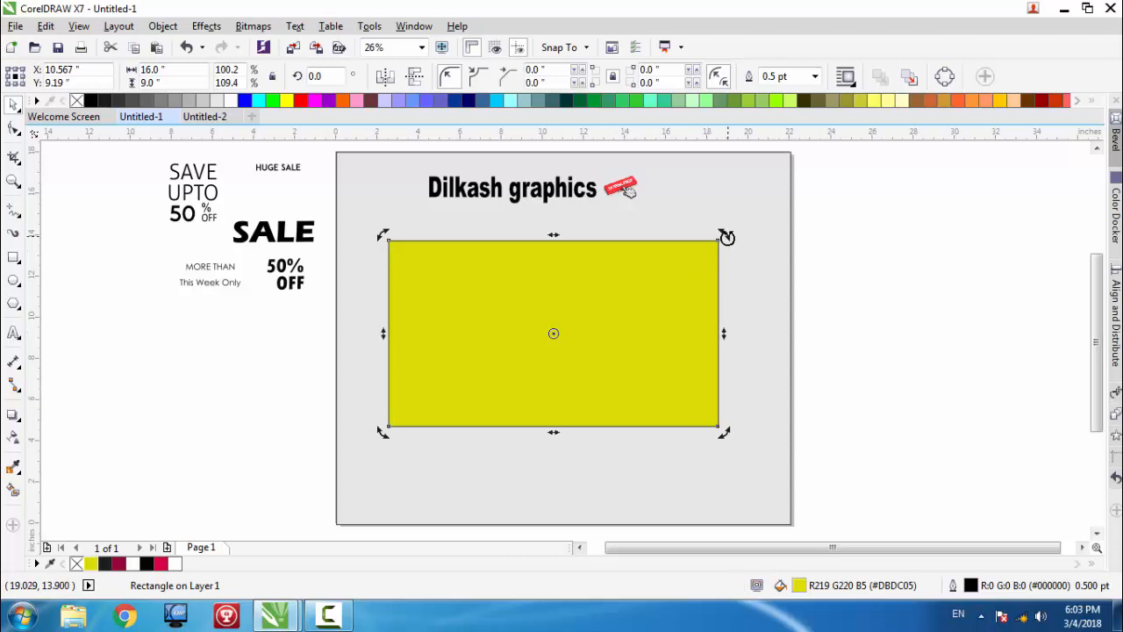
{"action": "left_click_drag", "start_coordinate": [726, 237], "coordinate": [692, 211]}
{"action": "right_click", "coordinate": [692, 211]}
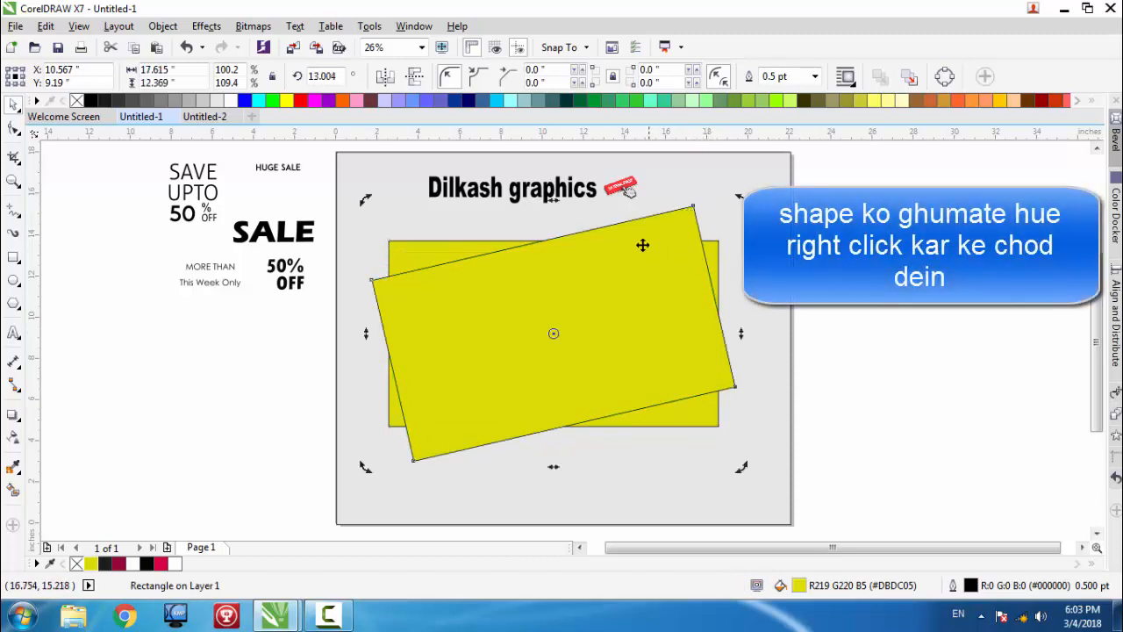
{"action": "left_click", "coordinate": [604, 373]}
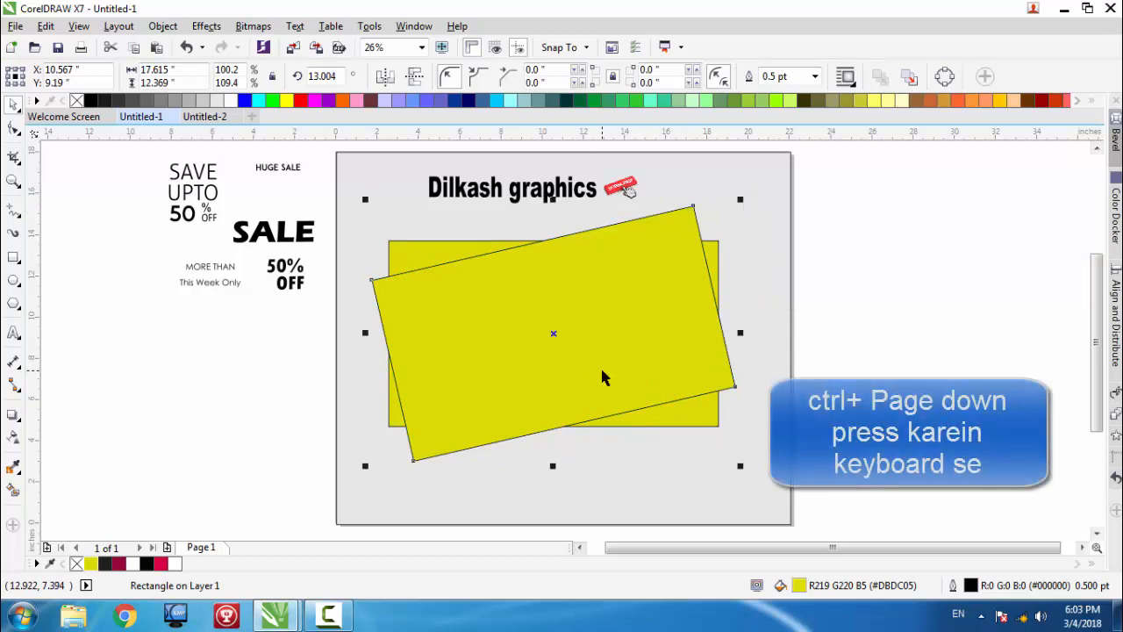
{"action": "key", "text": "ctrl+Next"}
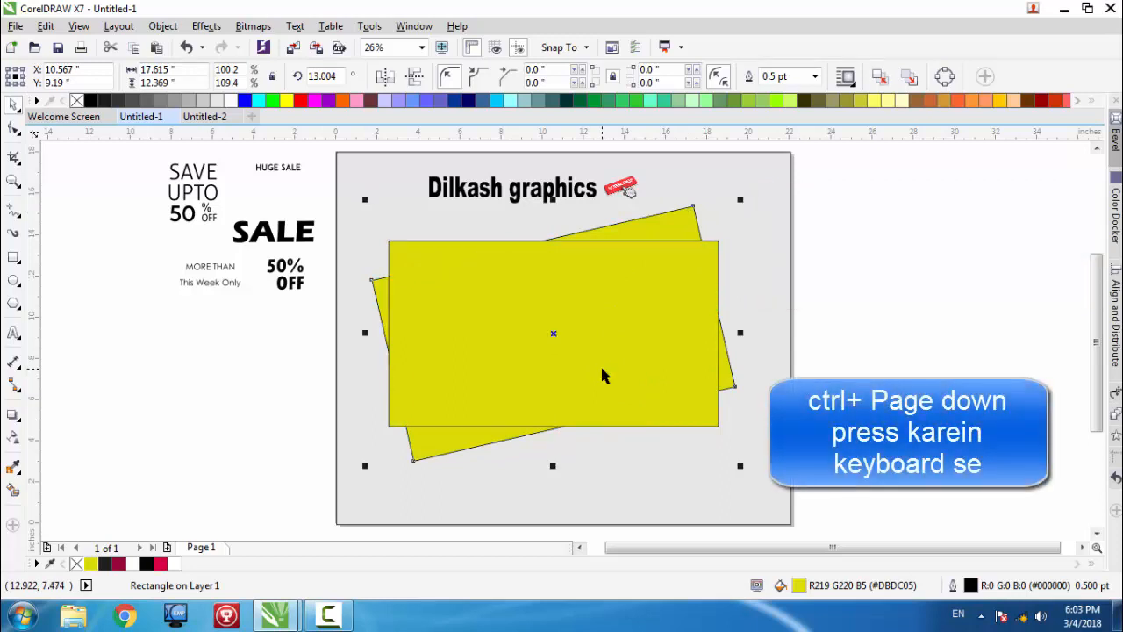
- Rotate the rear yellow rectangle to about 15° and lower it to a centre height of about 8.15 inches
{"action": "left_click", "coordinate": [553, 335]}
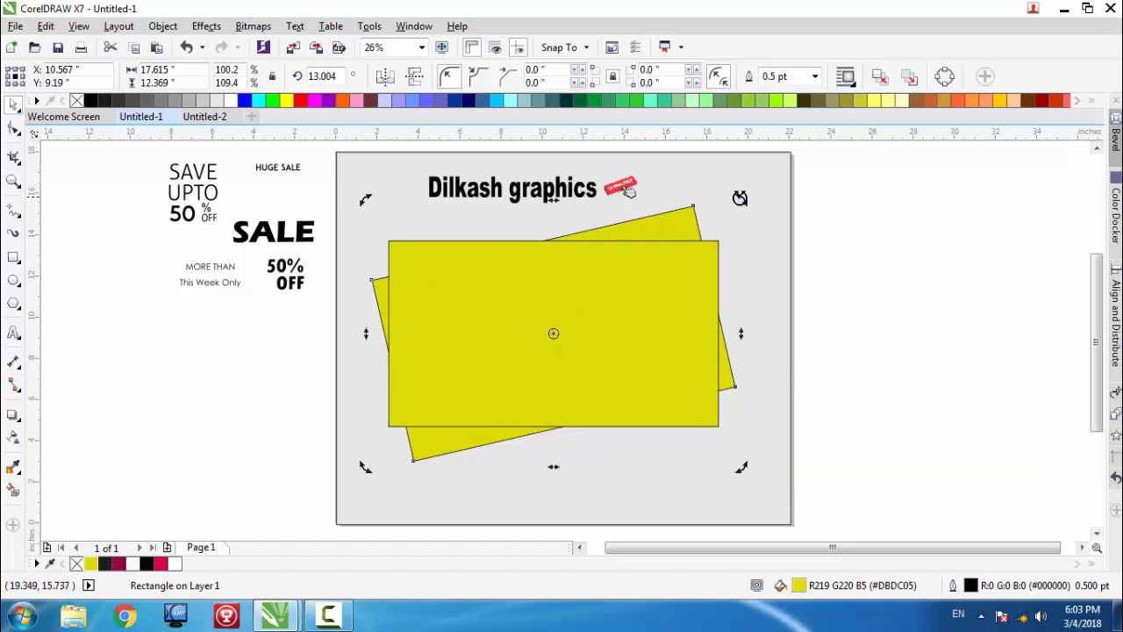
{"action": "left_click_drag", "start_coordinate": [739, 194], "coordinate": [724, 191]}
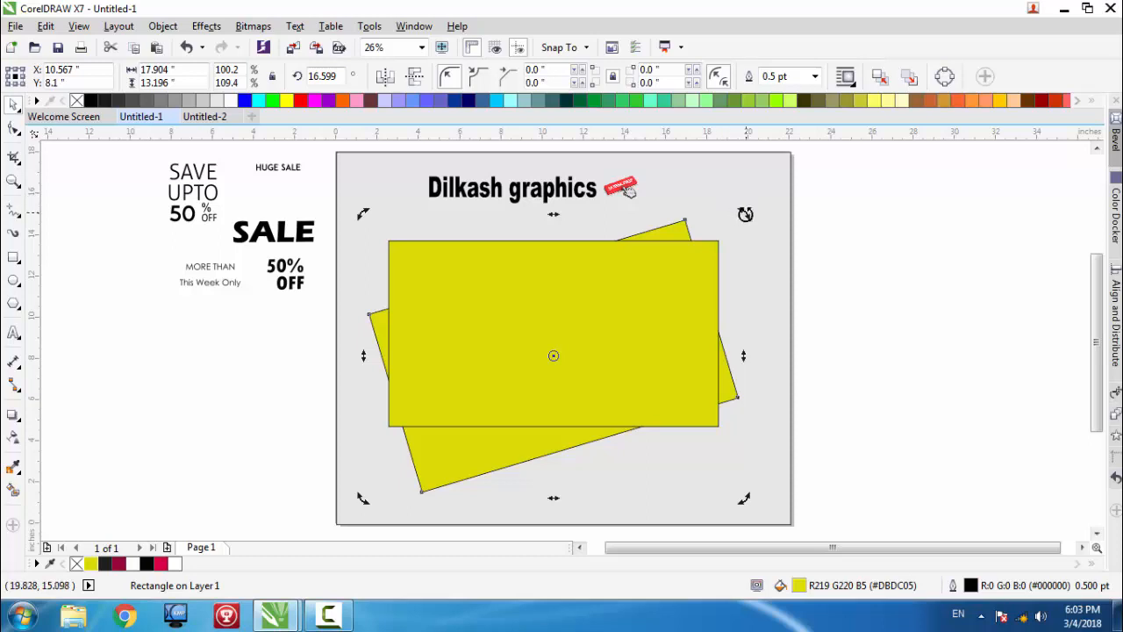
{"action": "left_click_drag", "start_coordinate": [745, 215], "coordinate": [745, 221]}
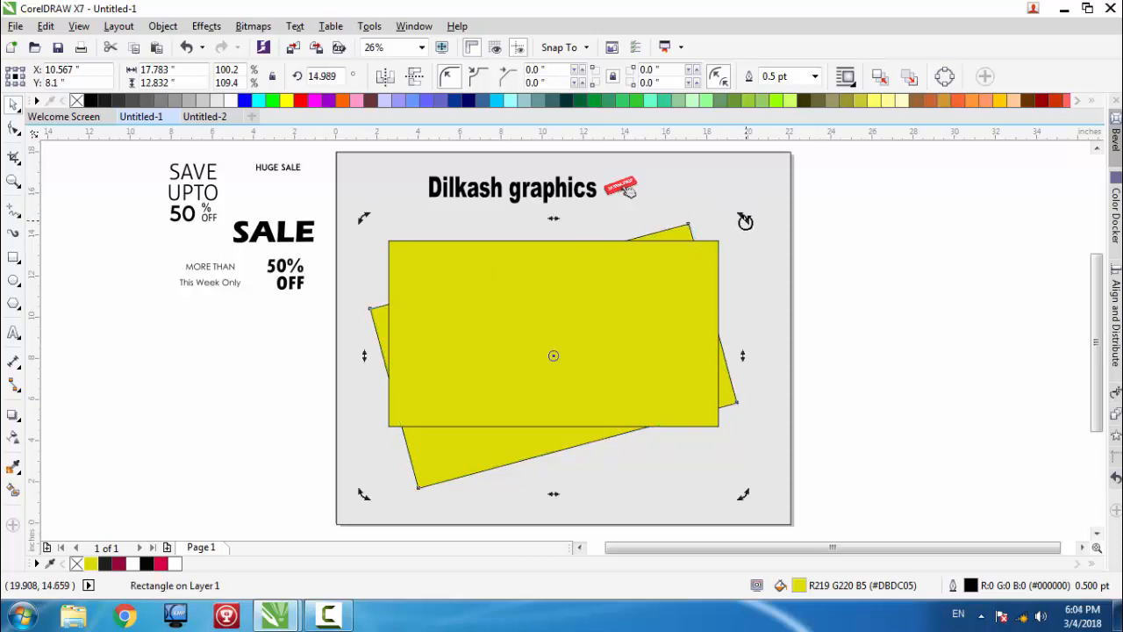
{"action": "key", "text": "Up"}
{"action": "key", "text": "Up"}
{"action": "key", "text": "Up"}
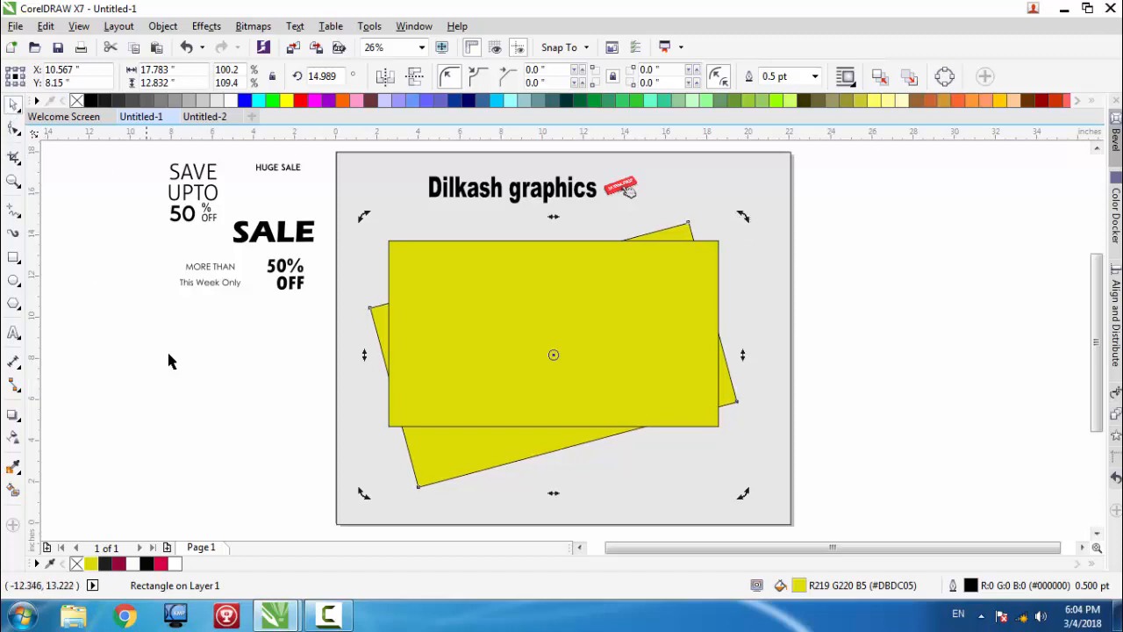
- Fill the front rectangle with dark gray #1E1E1E
{"action": "left_click", "coordinate": [227, 358]}
{"action": "left_click", "coordinate": [473, 340]}
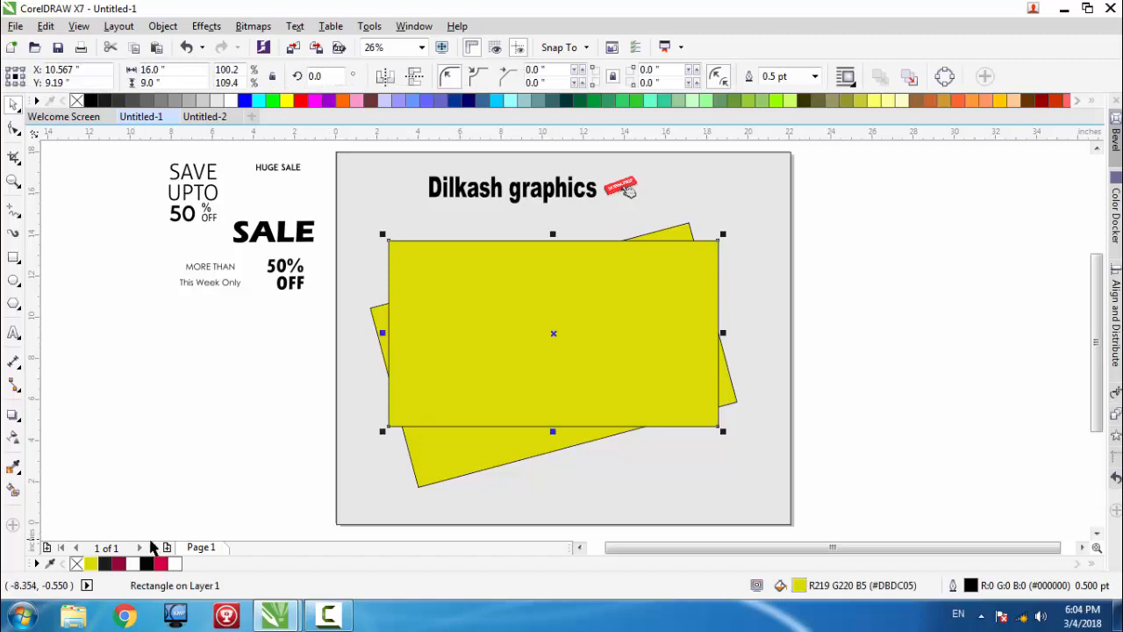
{"action": "left_click", "coordinate": [105, 564]}
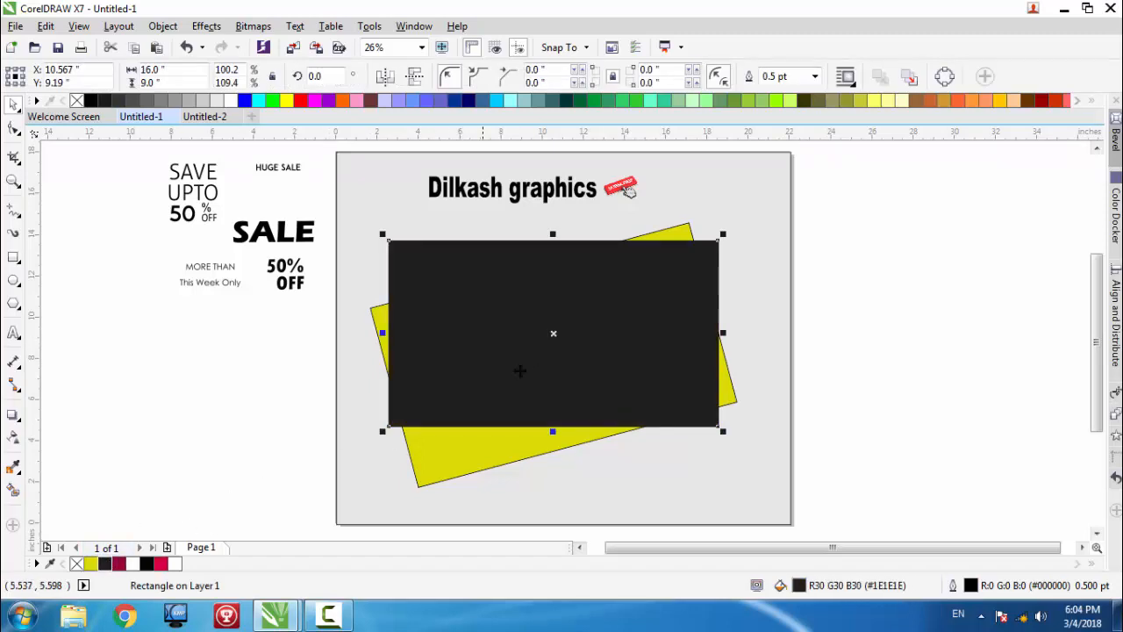
- Copy the dark gray rectangle and paste the duplicate directly over the original
{"action": "right_click", "coordinate": [553, 333]}
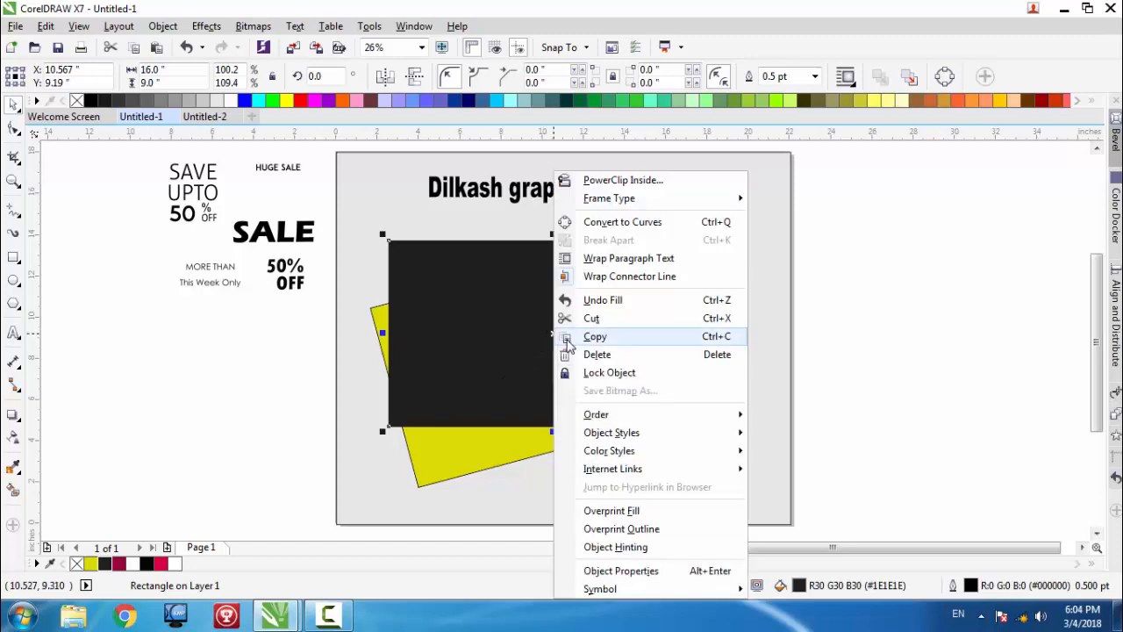
{"action": "left_click", "coordinate": [591, 342]}
{"action": "right_click", "coordinate": [856, 276]}
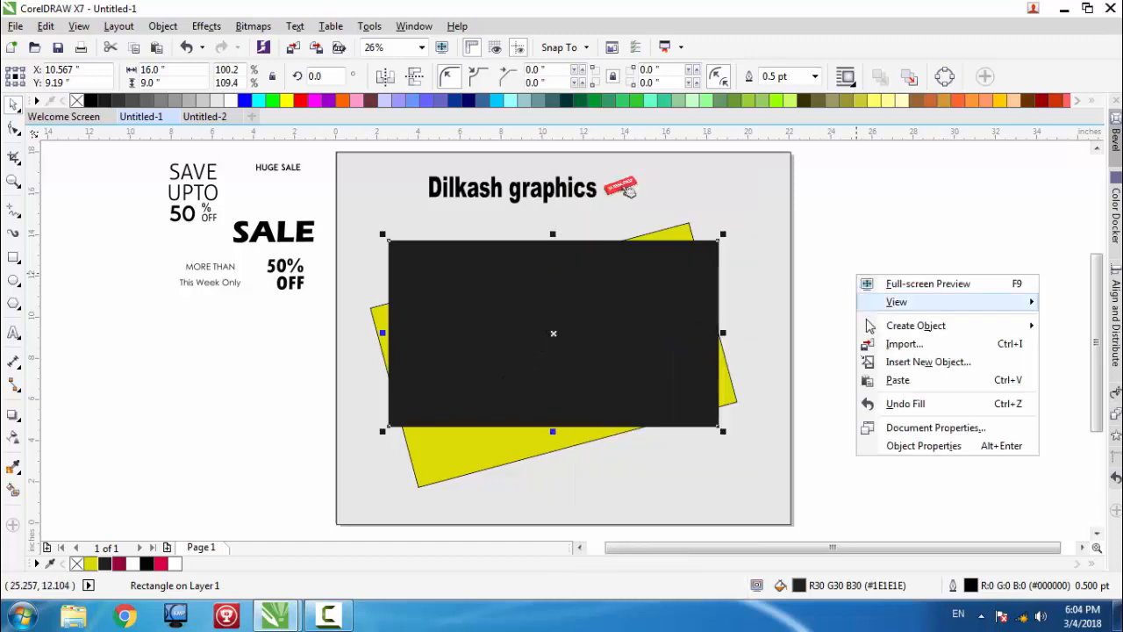
{"action": "left_click", "coordinate": [897, 380]}
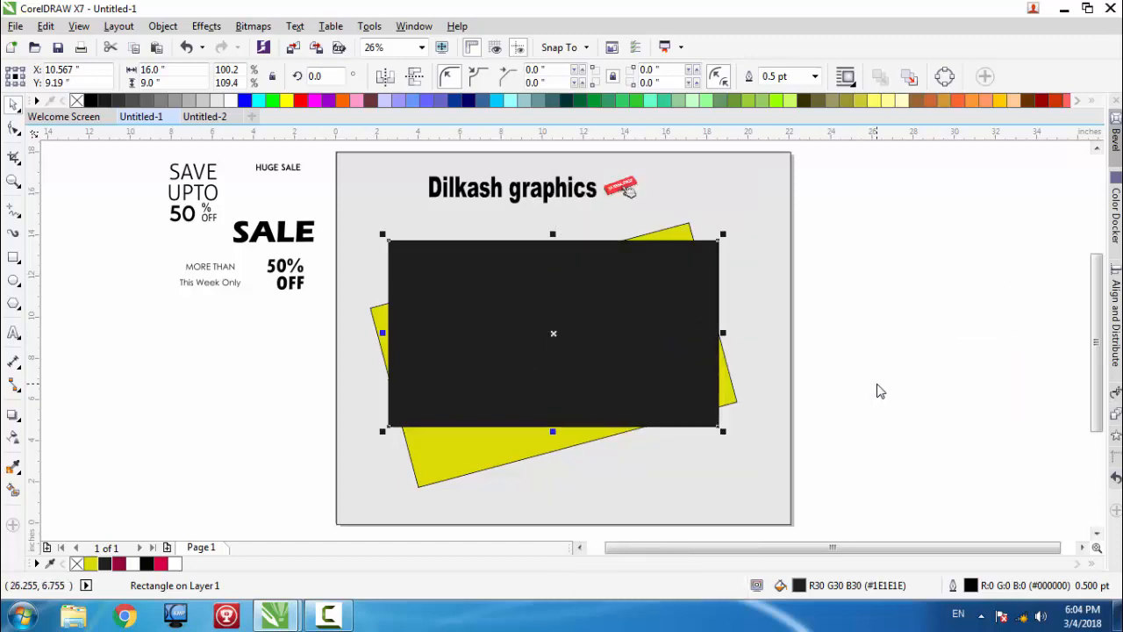
- Narrow the pasted rectangle to a strip about 0.5 inch wide along the dark rectangle's left edge and fill it crimson #DC034A
{"action": "left_click", "coordinate": [721, 330]}
{"action": "left_click", "coordinate": [694, 333]}
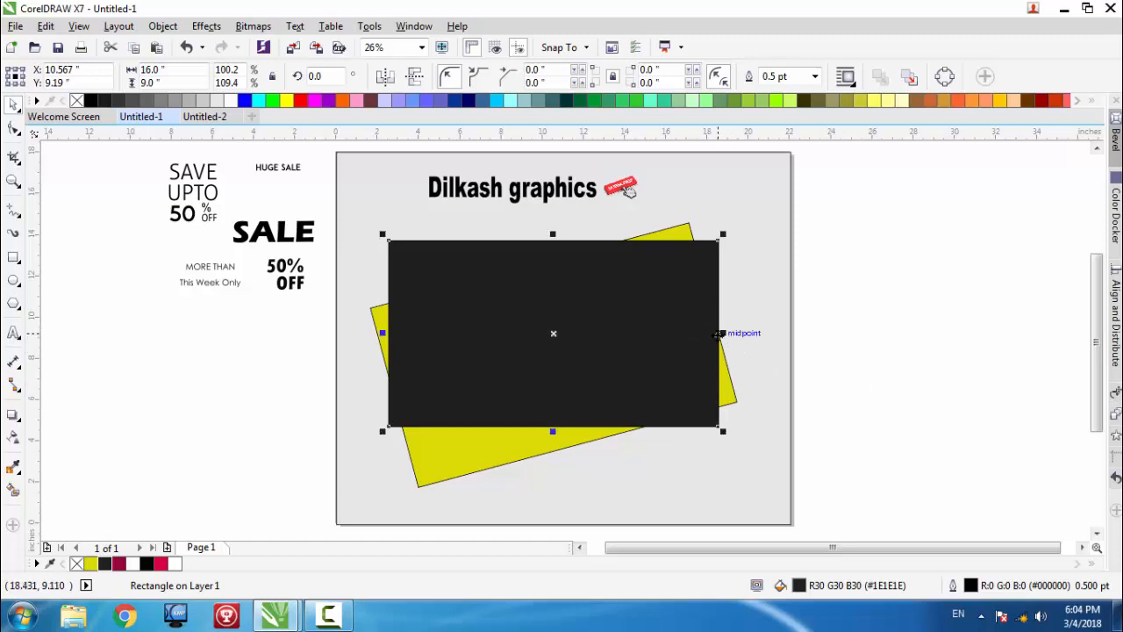
{"action": "left_click_drag", "start_coordinate": [721, 333], "coordinate": [402, 343]}
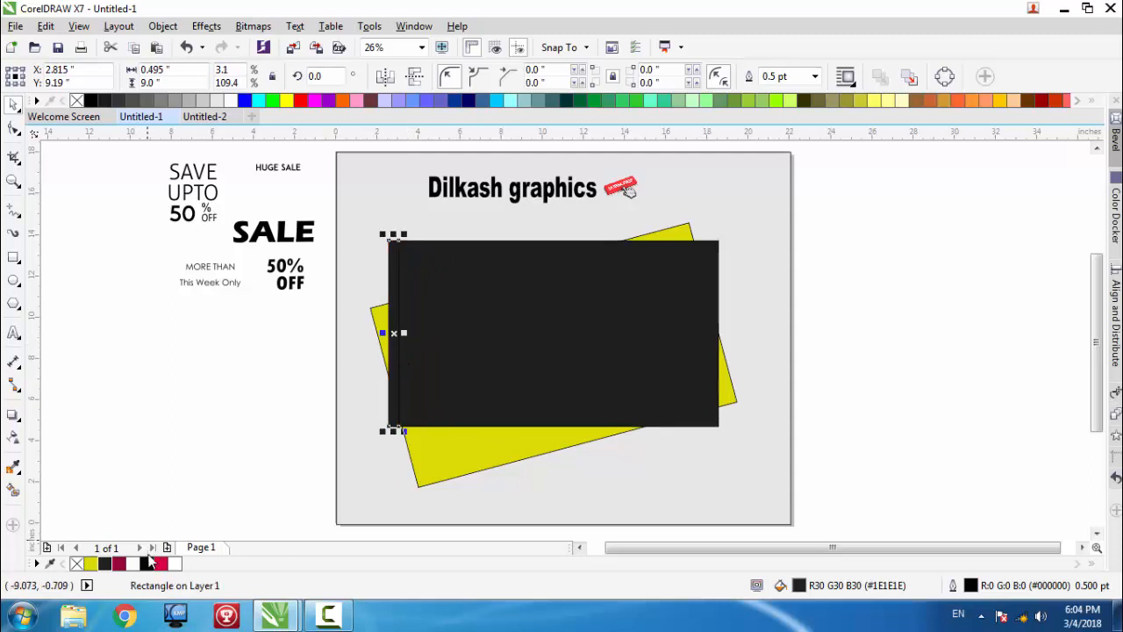
{"action": "left_click", "coordinate": [160, 564]}
{"action": "left_click", "coordinate": [290, 357]}
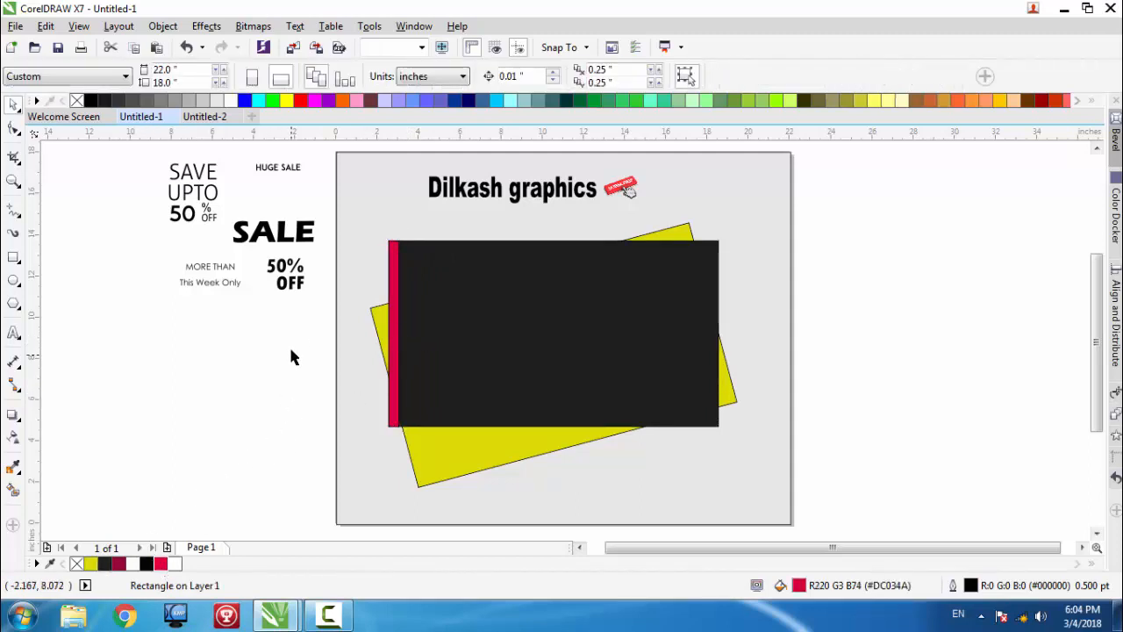
- Remove the outlines from the dark, crimson and rotated yellow rectangles together
{"action": "left_click_drag", "start_coordinate": [351, 300], "coordinate": [742, 499]}
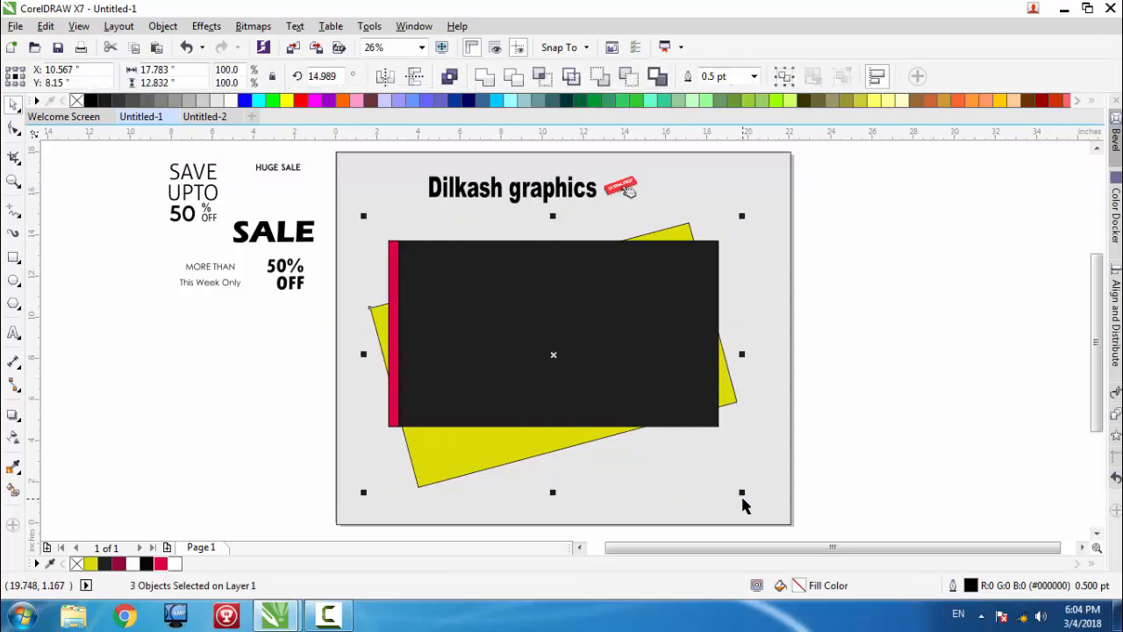
{"action": "right_click", "coordinate": [78, 101]}
{"action": "left_click", "coordinate": [238, 375]}
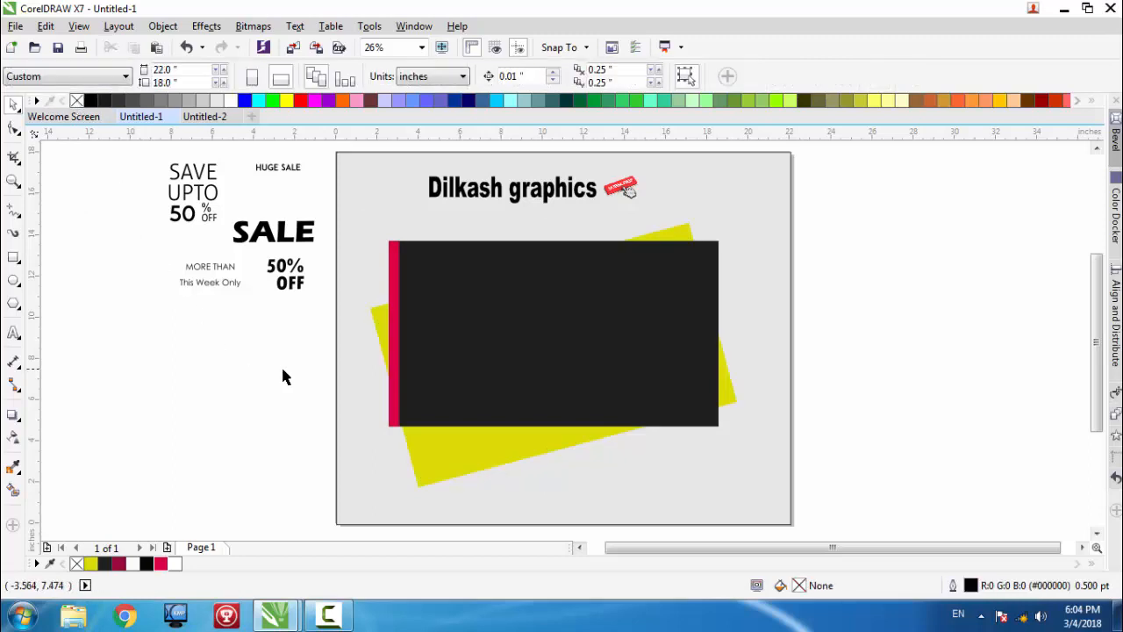
- Draw a tall rectangle about 4.1 by 10.1 inches over the dark panel's left part and nudge it up to centre height 9.19 inches
{"action": "left_click", "coordinate": [13, 260]}
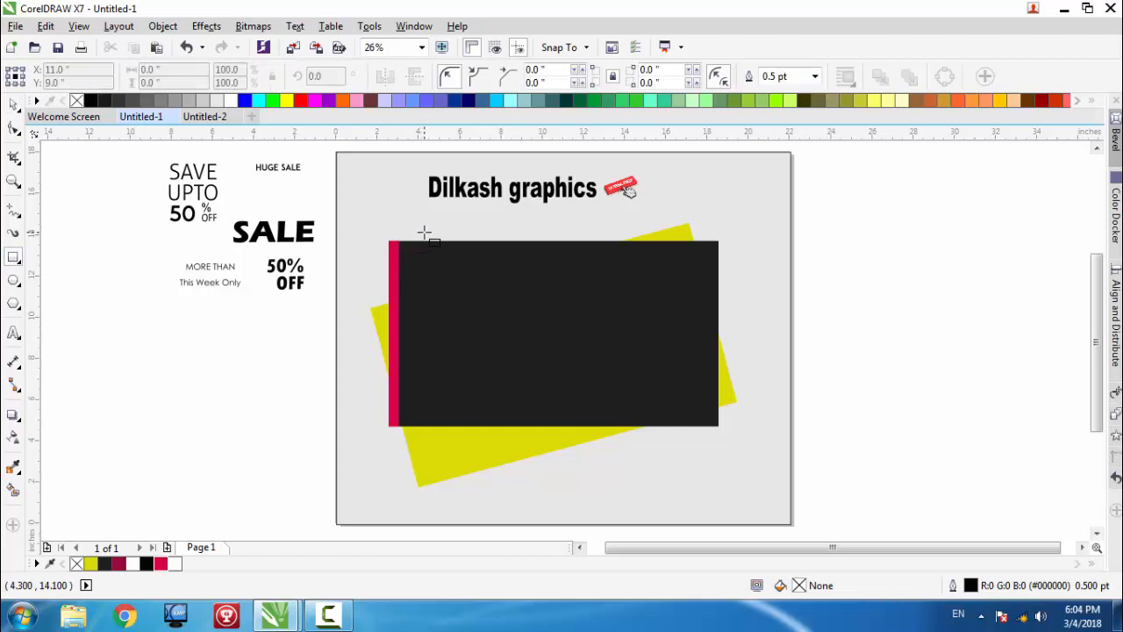
{"action": "left_click_drag", "start_coordinate": [426, 233], "coordinate": [511, 439]}
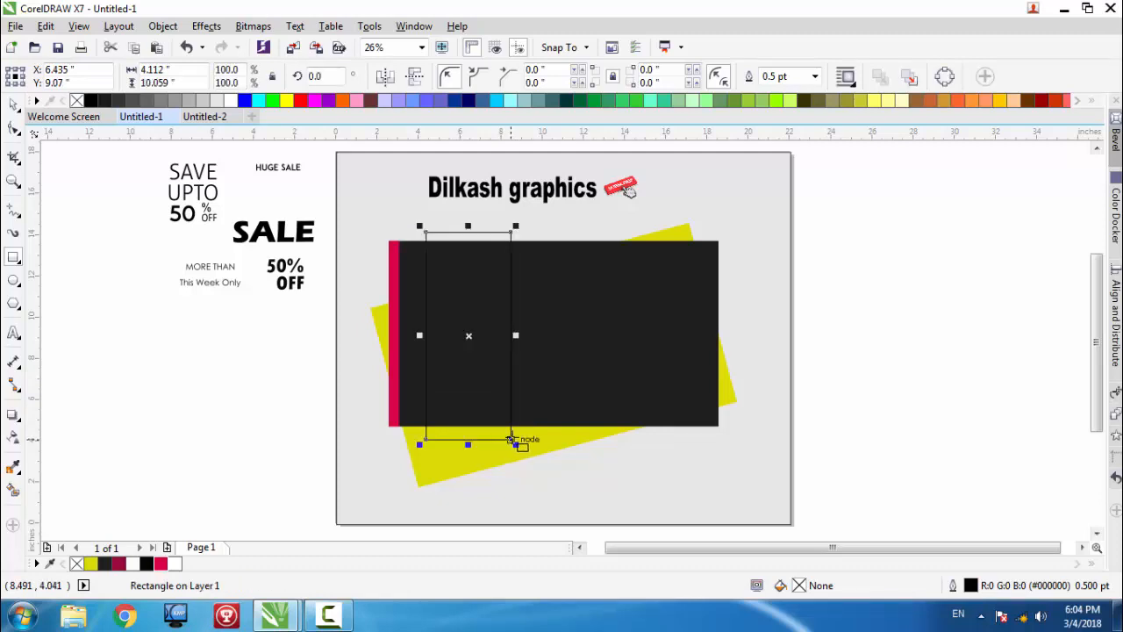
{"action": "key", "text": "Up"}
{"action": "key", "text": "Up"}
{"action": "key", "text": "Up"}
{"action": "key", "text": "Up"}
{"action": "key", "text": "Up"}
{"action": "key", "text": "Up"}
{"action": "key", "text": "Up"}
{"action": "key", "text": "Up"}
{"action": "key", "text": "Up"}
{"action": "key", "text": "Up"}
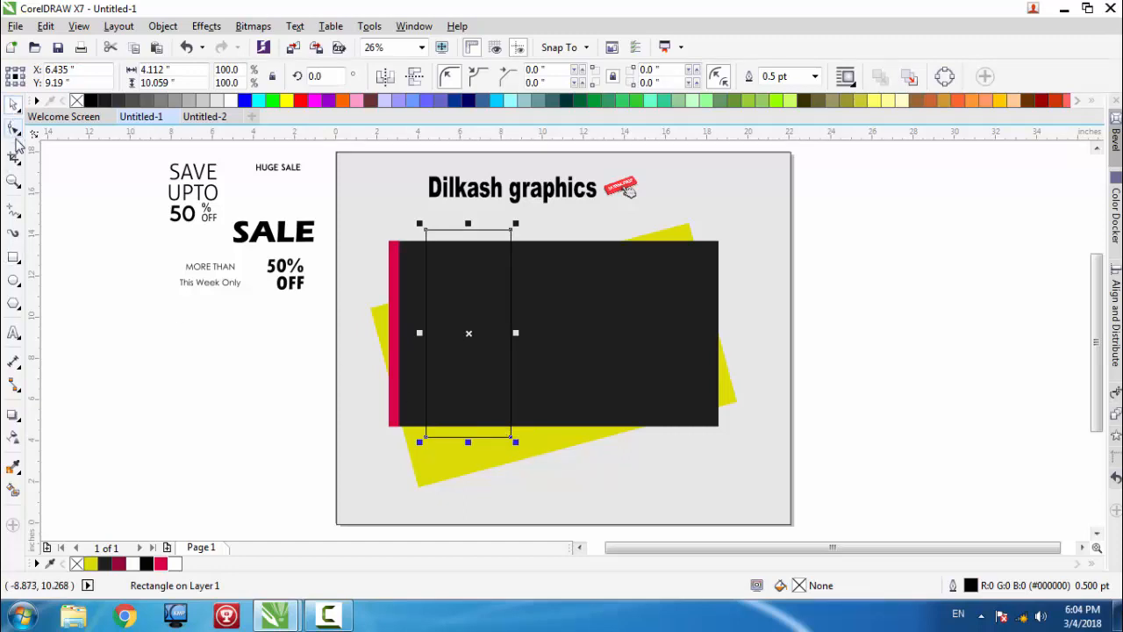
{"action": "left_click", "coordinate": [13, 180]}
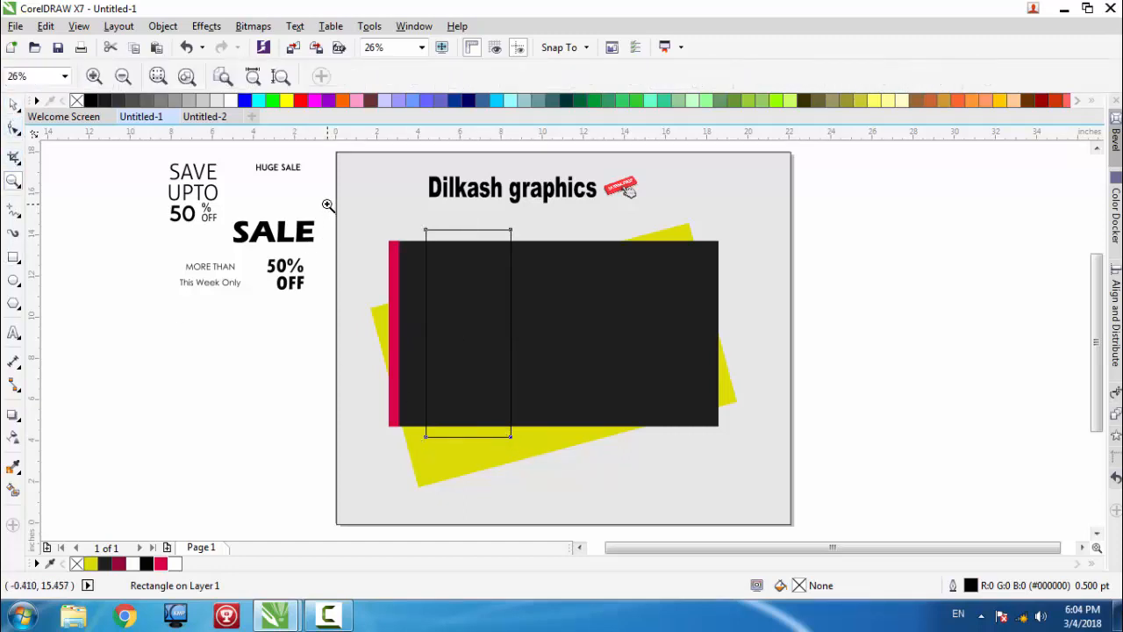
{"action": "left_click_drag", "start_coordinate": [328, 205], "coordinate": [616, 494]}
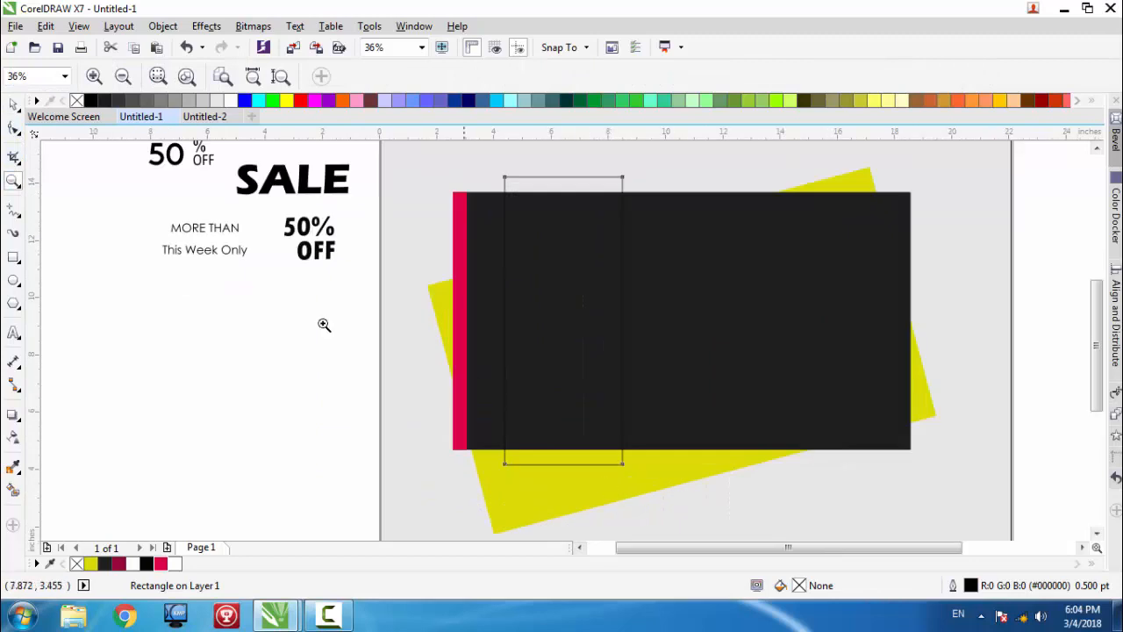
- Select the tall unfilled rectangle over the dark panel and fill it crimson #DC034A
{"action": "left_click", "coordinate": [13, 105]}
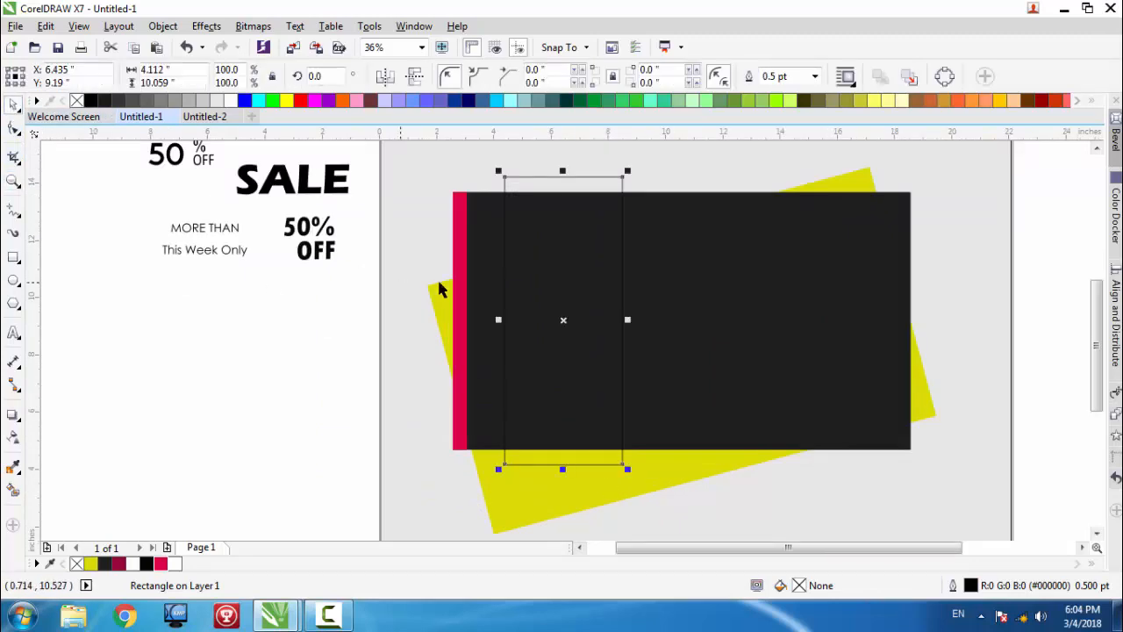
{"action": "left_click", "coordinate": [512, 262]}
{"action": "left_click", "coordinate": [512, 261]}
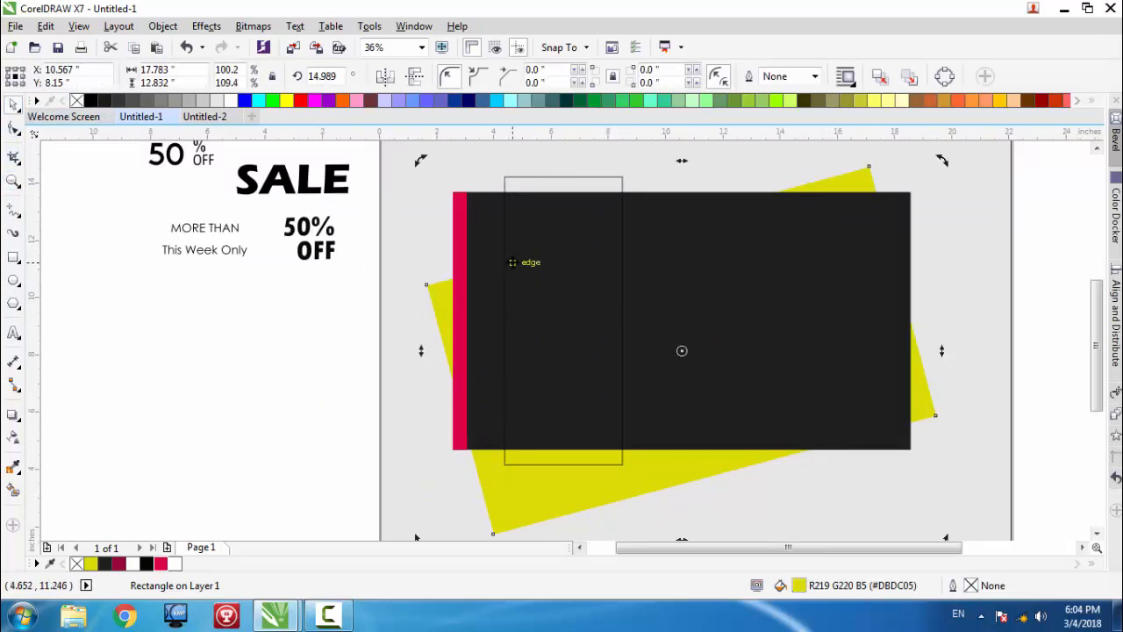
{"action": "left_click", "coordinate": [528, 318]}
{"action": "left_click", "coordinate": [349, 358]}
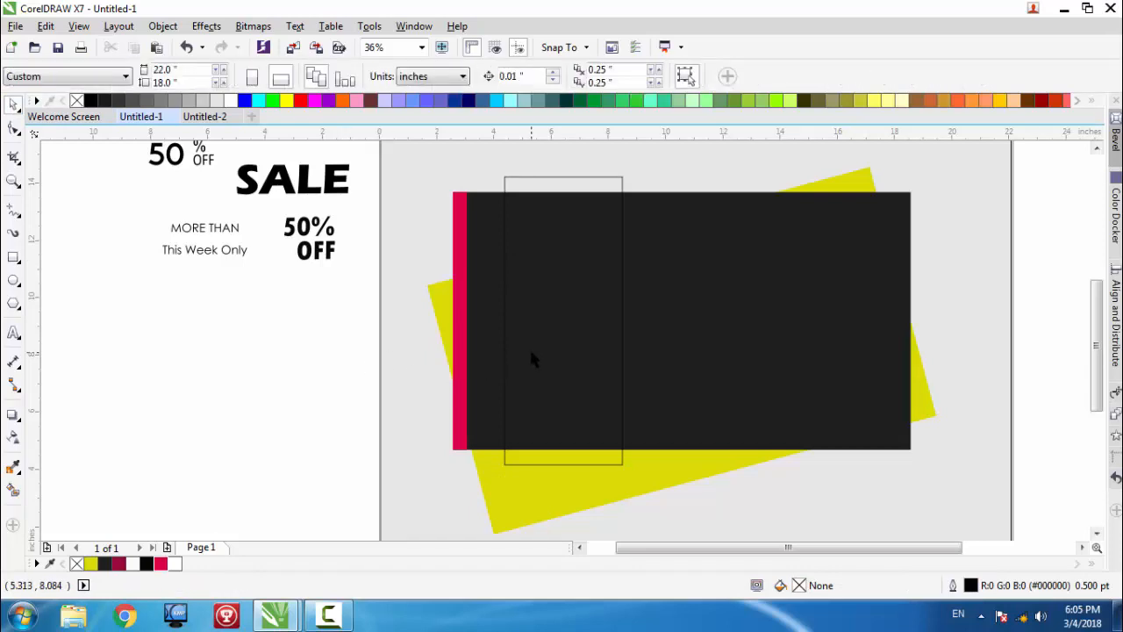
{"action": "left_click", "coordinate": [530, 351]}
{"action": "left_click", "coordinate": [515, 458]}
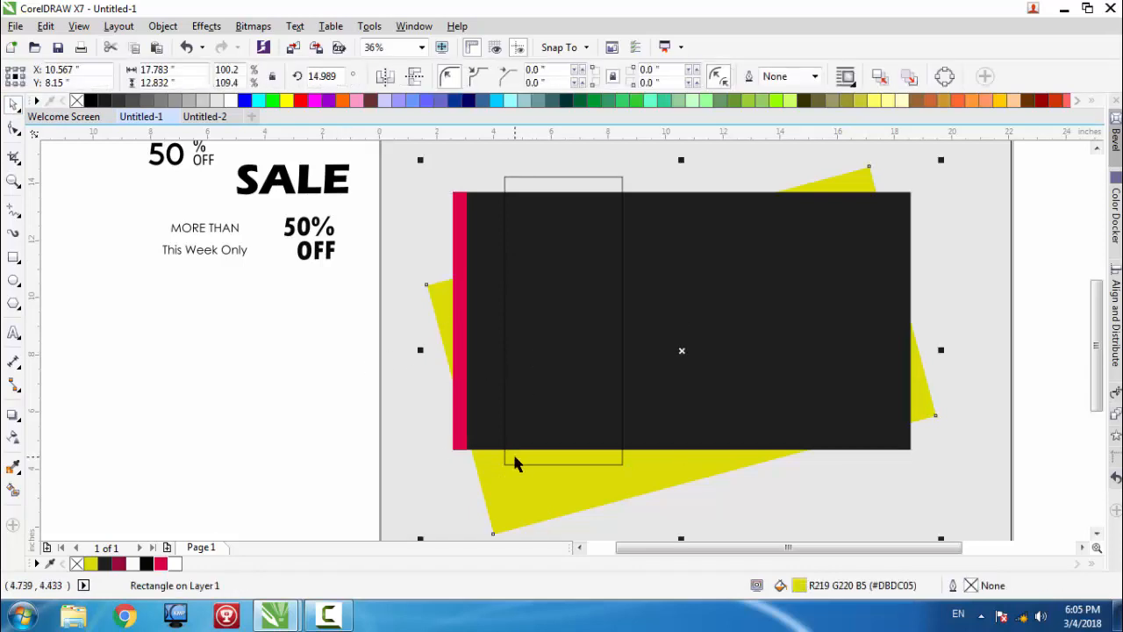
{"action": "left_click", "coordinate": [505, 465]}
{"action": "left_click", "coordinate": [525, 463]}
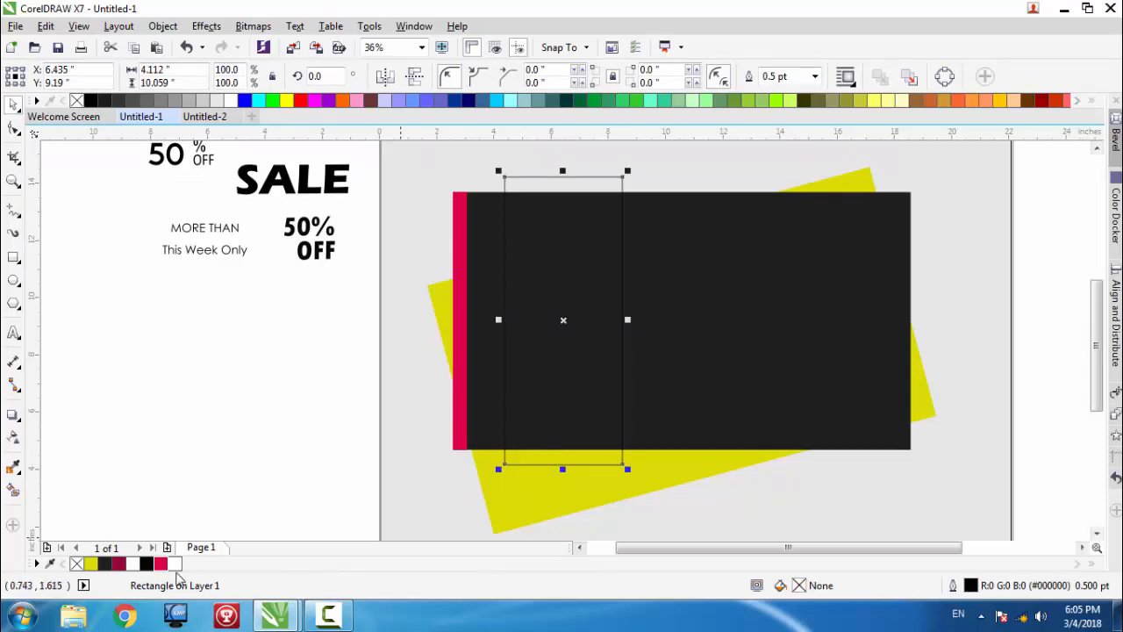
{"action": "left_click", "coordinate": [161, 563]}
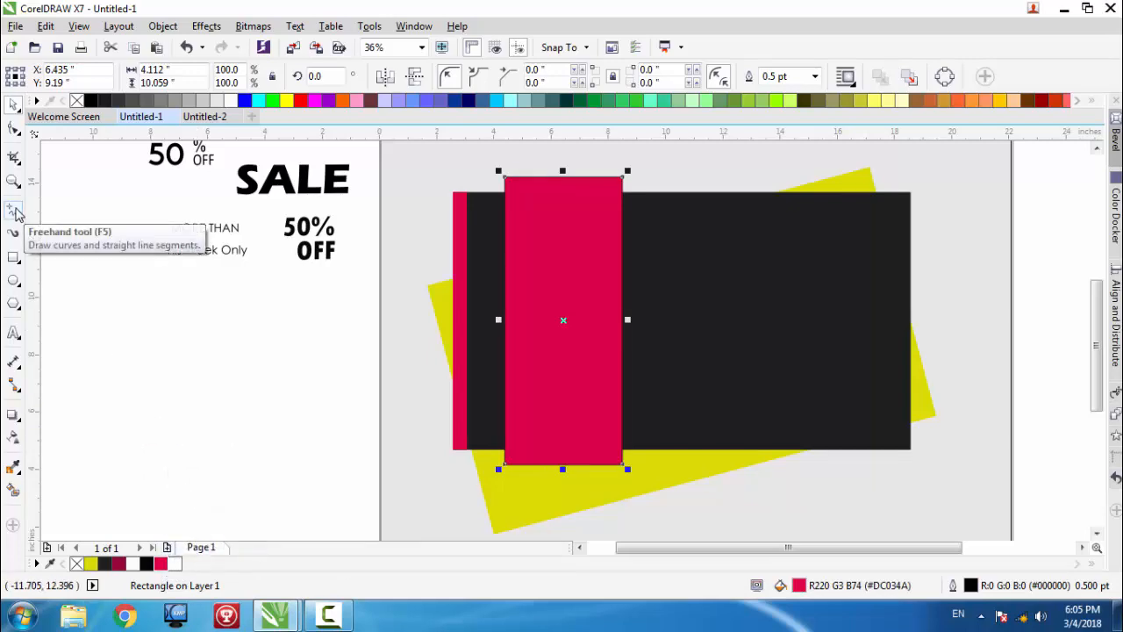
- Draw a triangular fold about 0.7 by 0.53 inch at the tall crimson rectangle's upper-left corner with the Freehand tool and fill it dark crimson #9A073E
{"action": "left_click", "coordinate": [14, 212]}
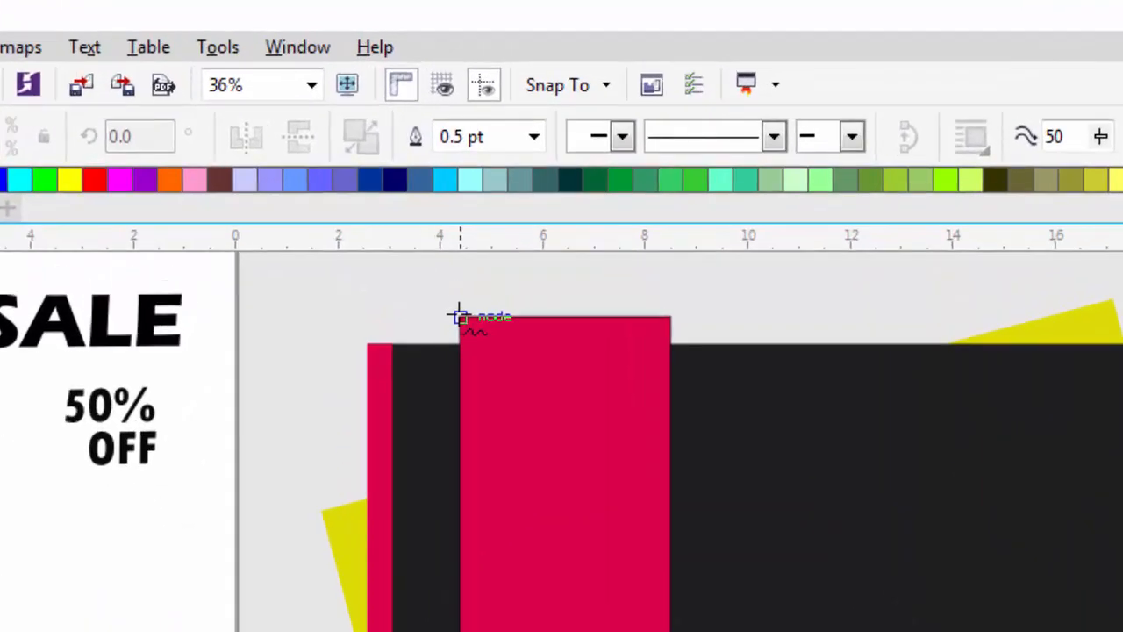
{"action": "left_click", "coordinate": [465, 298]}
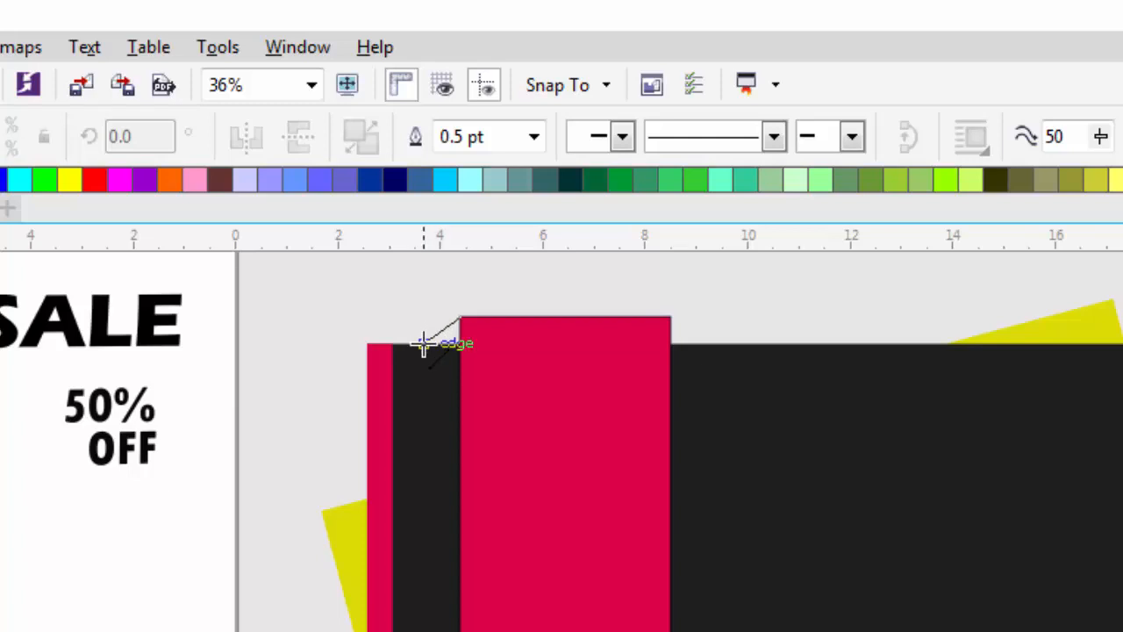
{"action": "left_click", "coordinate": [422, 343]}
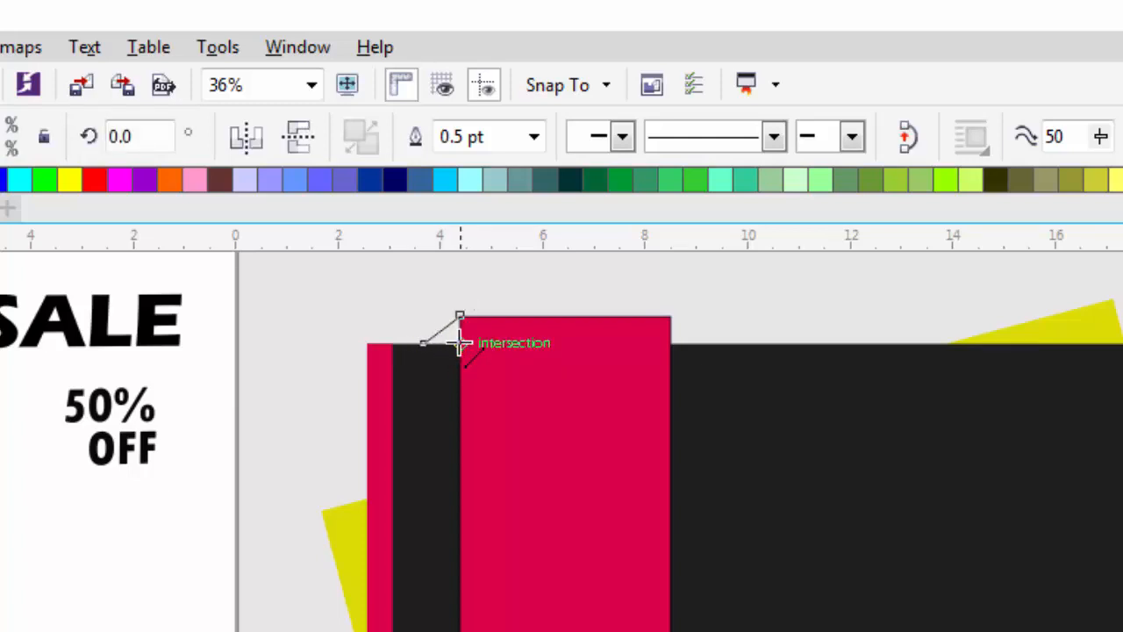
{"action": "left_click", "coordinate": [460, 343]}
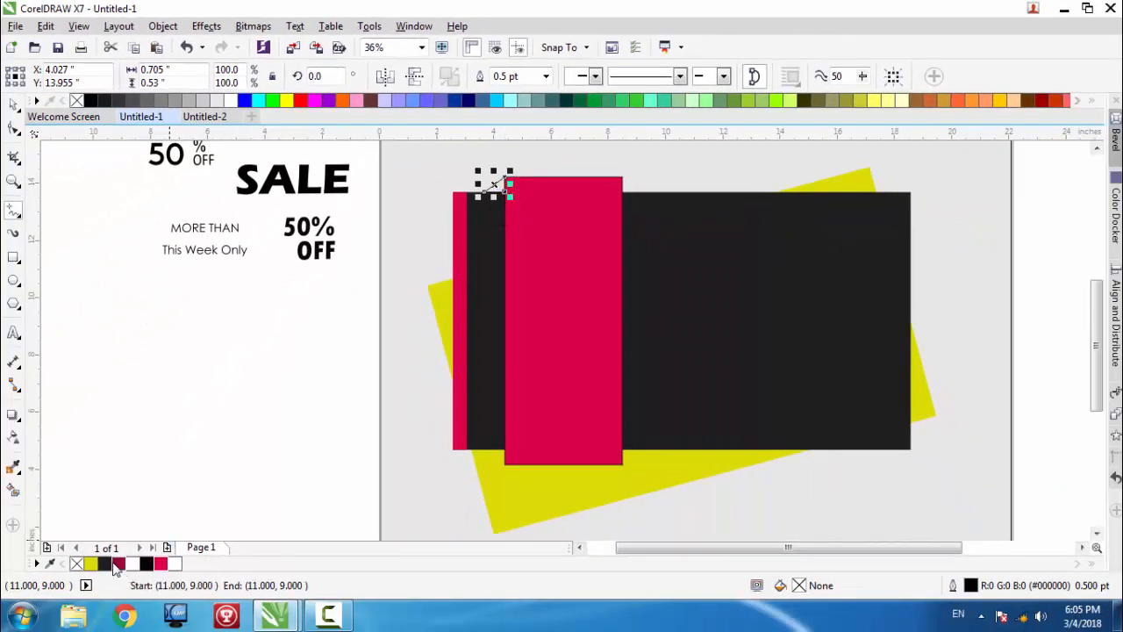
{"action": "left_click", "coordinate": [117, 564]}
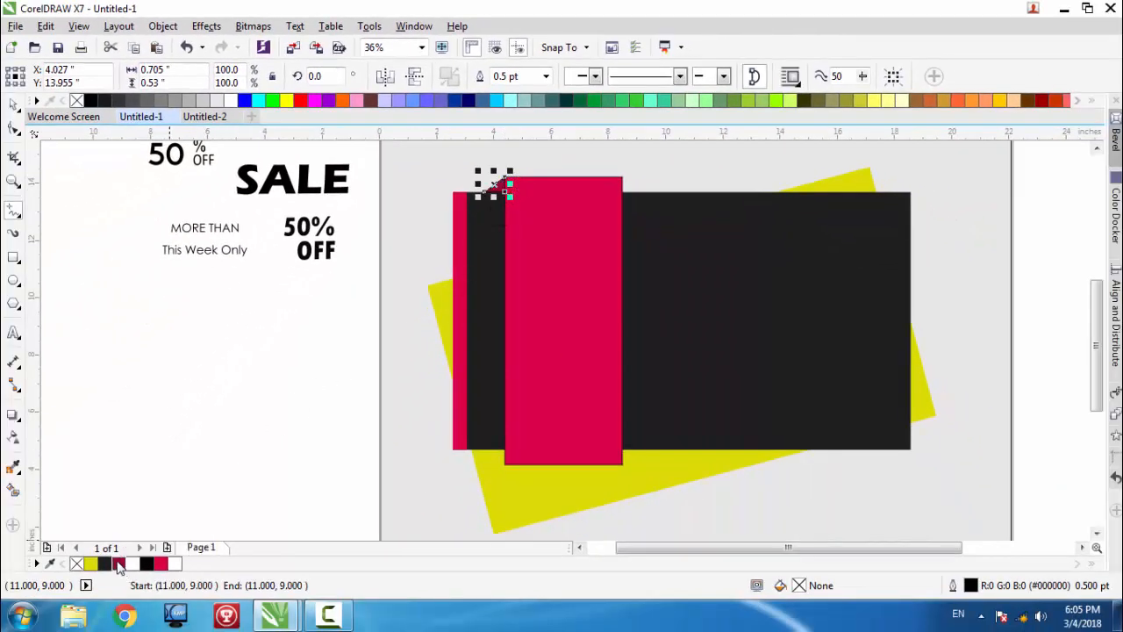
- Draw a matching triangular fold about 0.73 by 0.53 inch at the tall rectangle's upper-right corner and fill it dark crimson #9A073E
{"action": "left_click", "coordinate": [622, 177]}
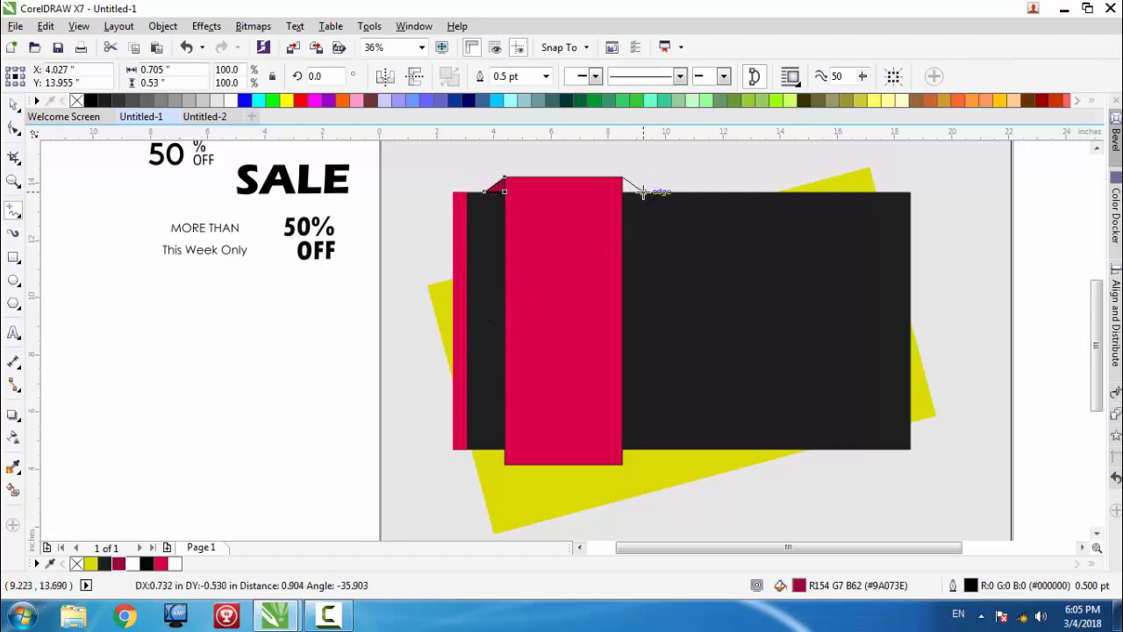
{"action": "left_click", "coordinate": [642, 191]}
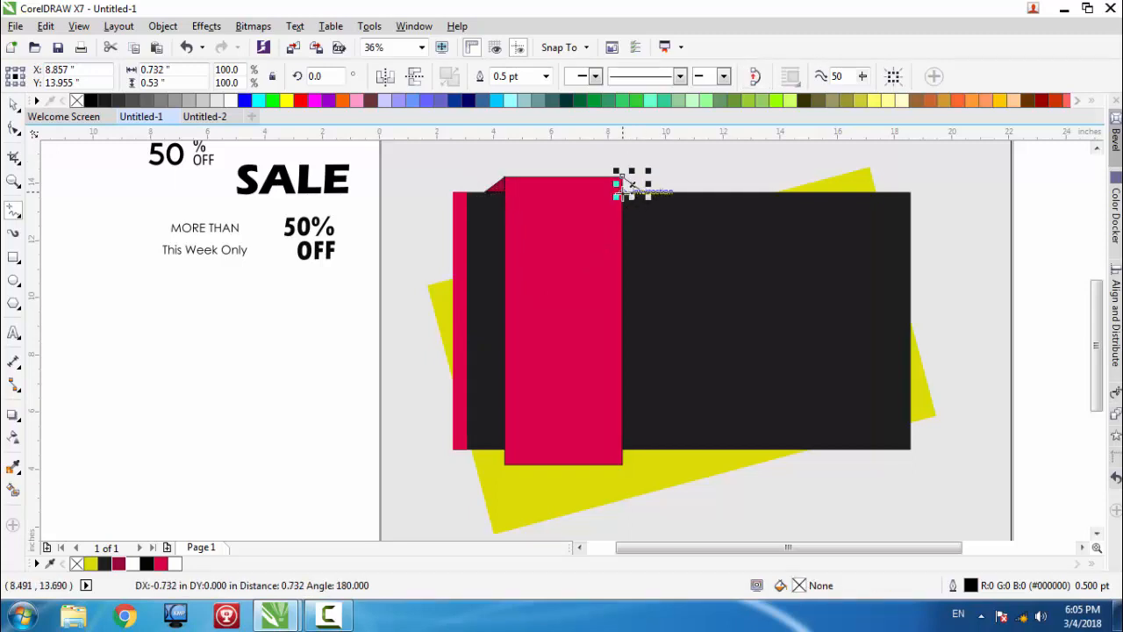
{"action": "left_click", "coordinate": [621, 191]}
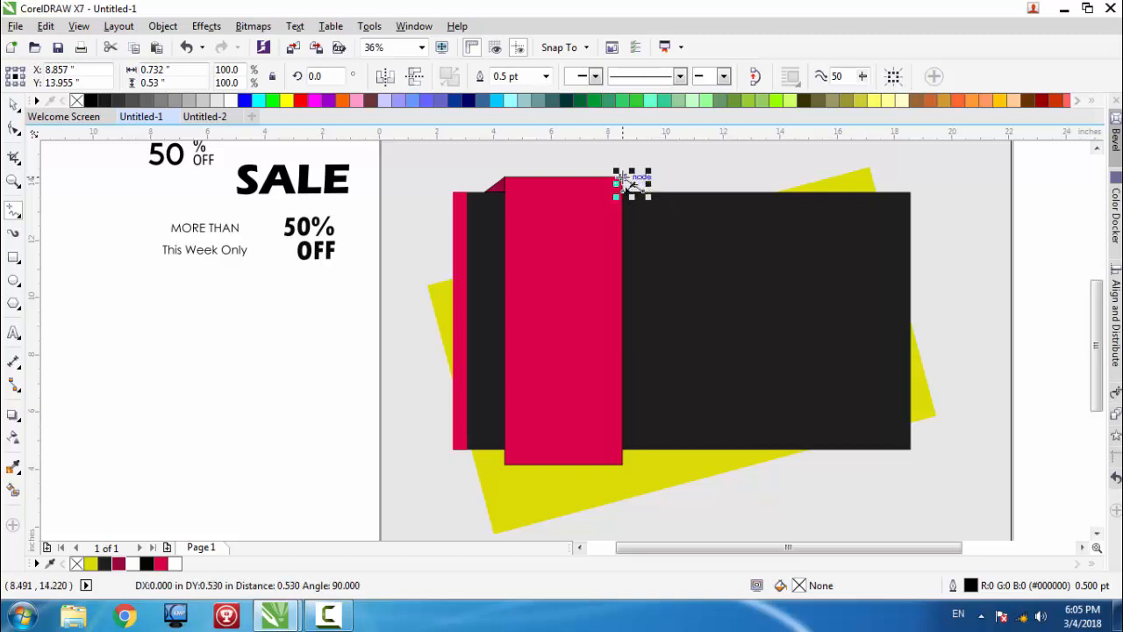
{"action": "left_click", "coordinate": [622, 177]}
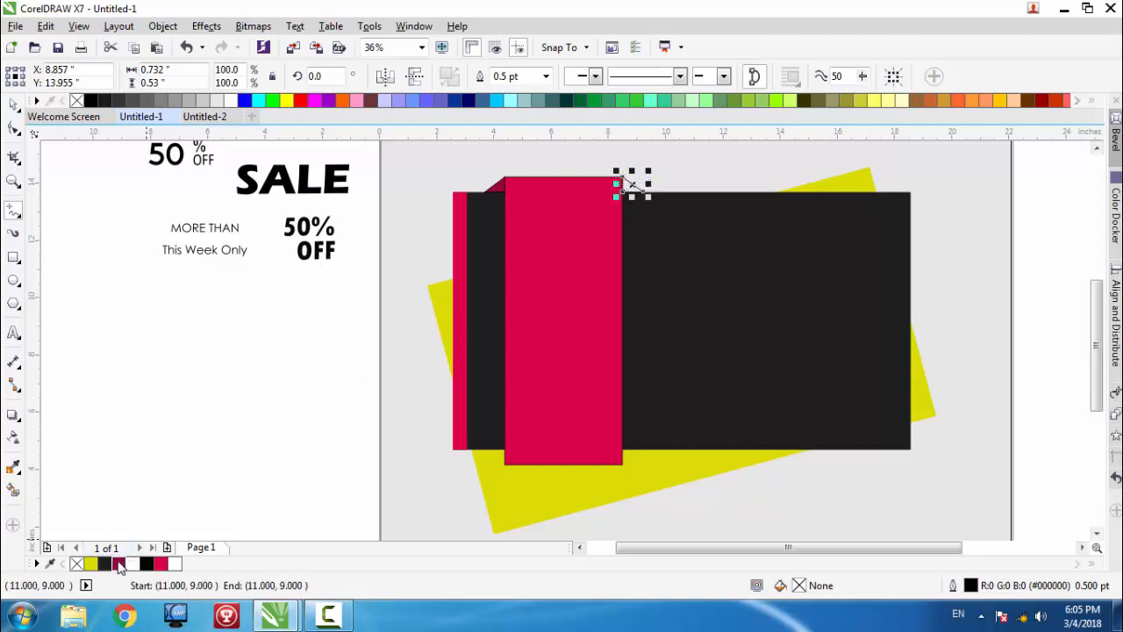
{"action": "left_click", "coordinate": [118, 563]}
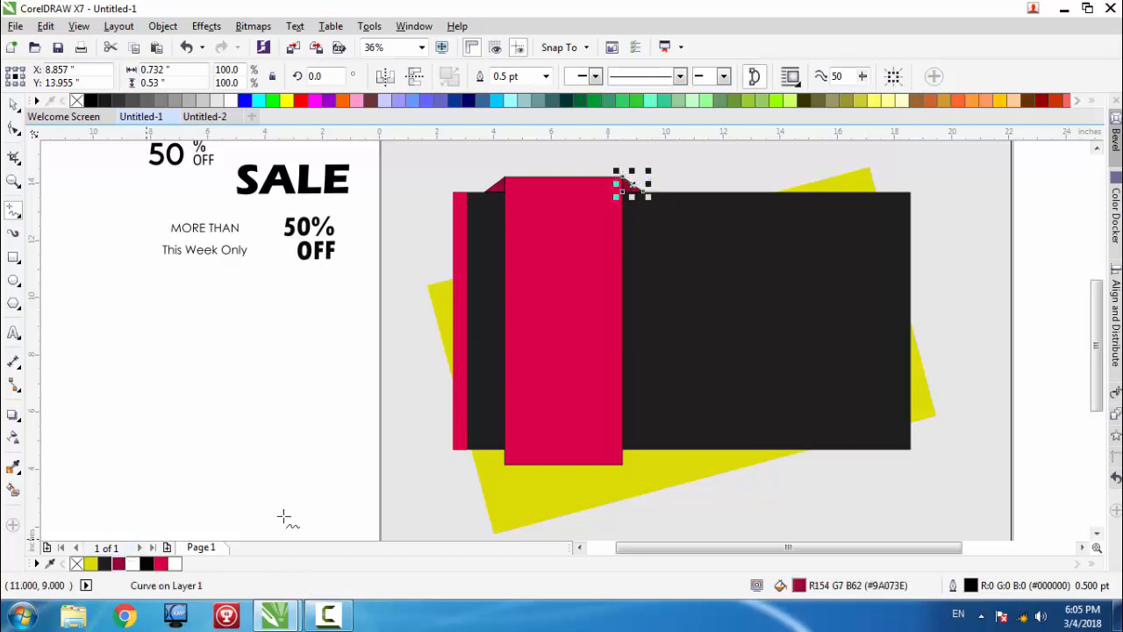
- Draw a triangular fold about 0.68 by 0.53 inch at the tall rectangle's lower-left corner and fill it dark crimson #9A073E
{"action": "left_click", "coordinate": [504, 464]}
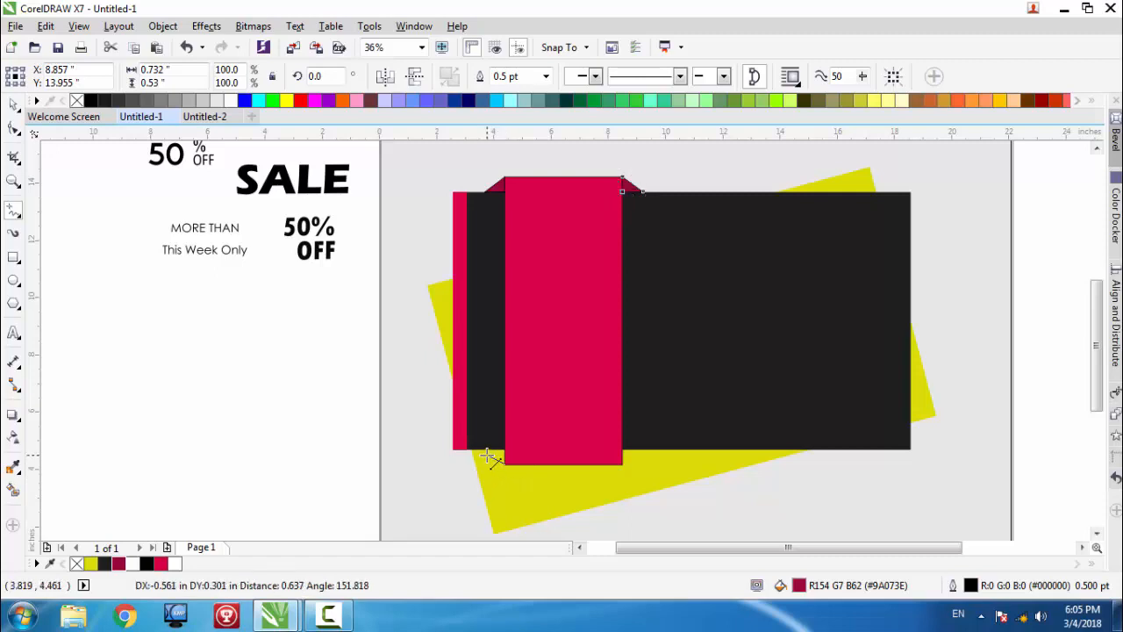
{"action": "left_click", "coordinate": [485, 451]}
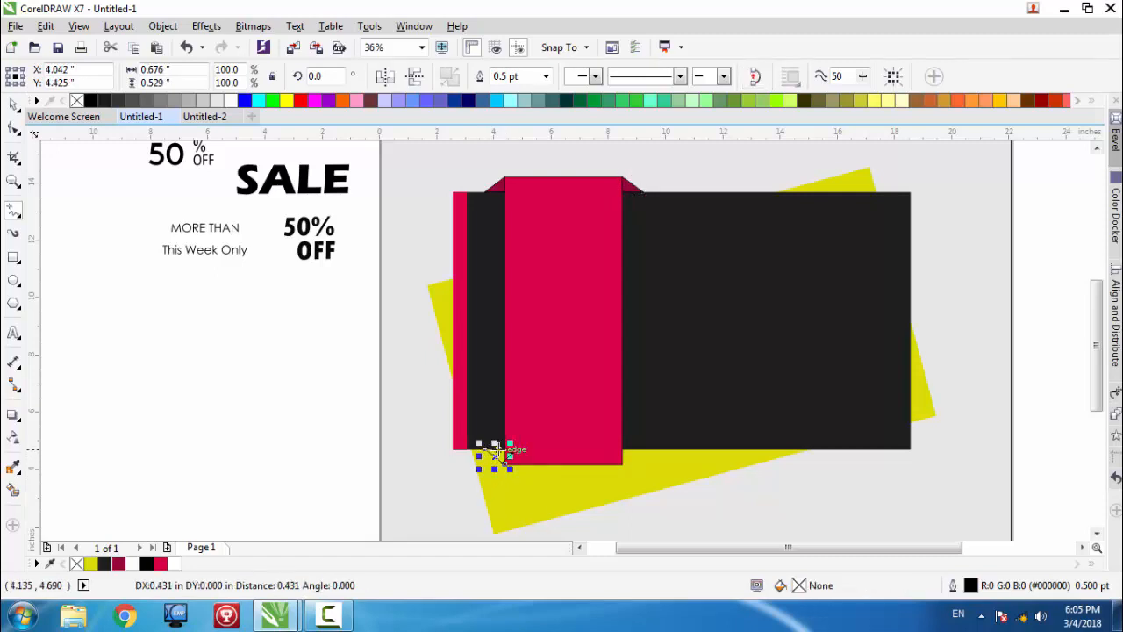
{"action": "left_click", "coordinate": [504, 451]}
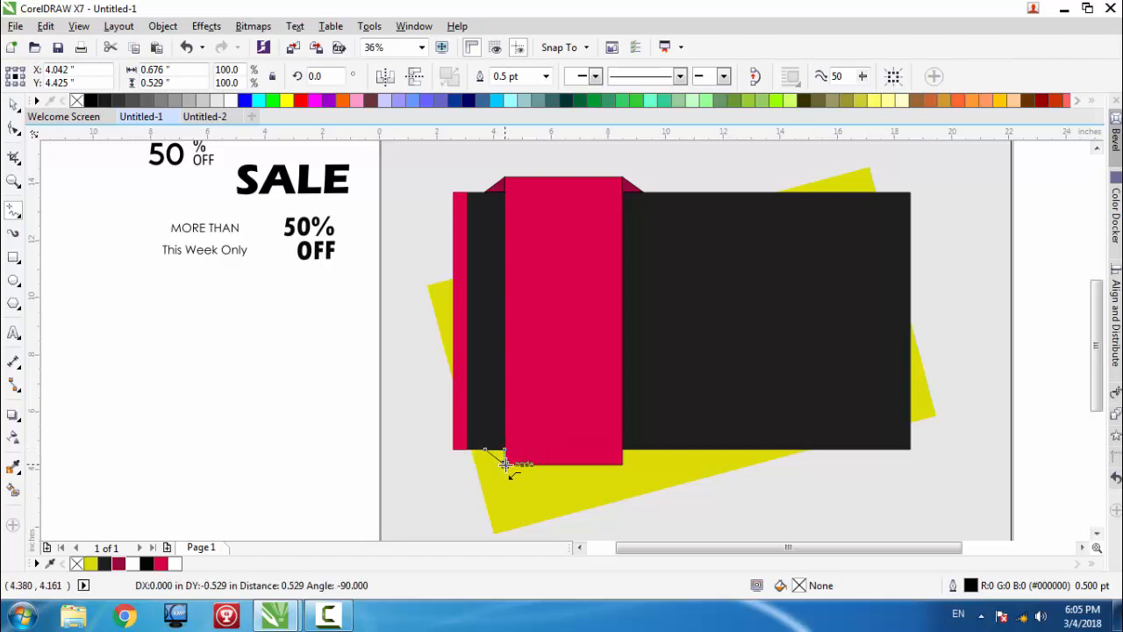
{"action": "left_click", "coordinate": [504, 465]}
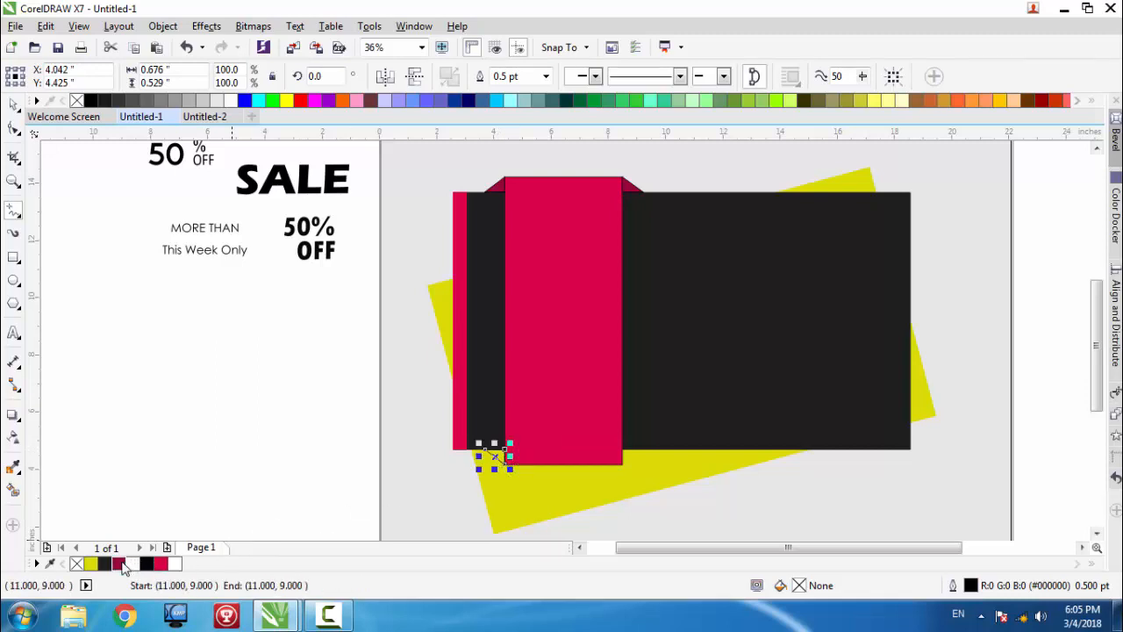
{"action": "left_click", "coordinate": [120, 564]}
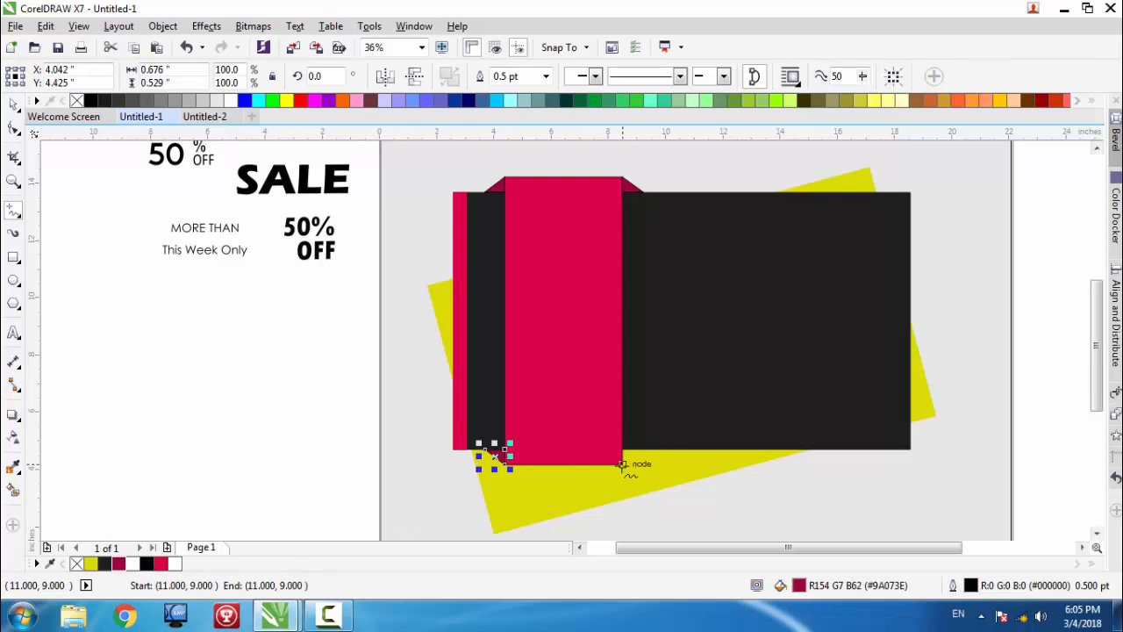
- Draw a triangular fold about 0.65 by 0.53 inch at the tall rectangle's lower-right corner and fill it dark crimson #9A073E
{"action": "left_click", "coordinate": [621, 464]}
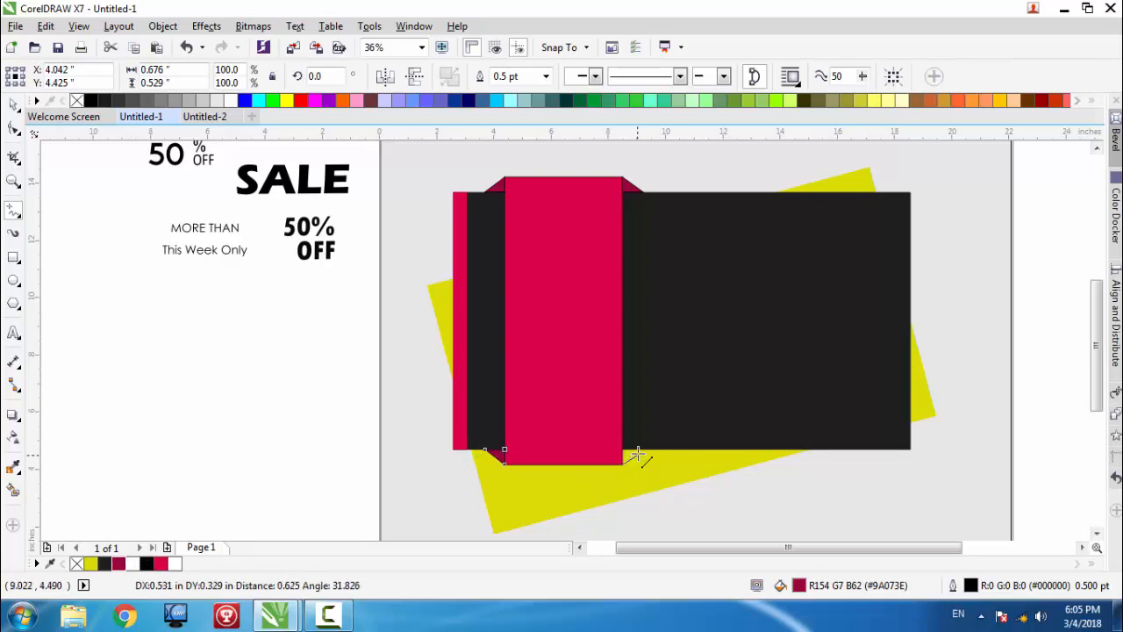
{"action": "left_click", "coordinate": [640, 451]}
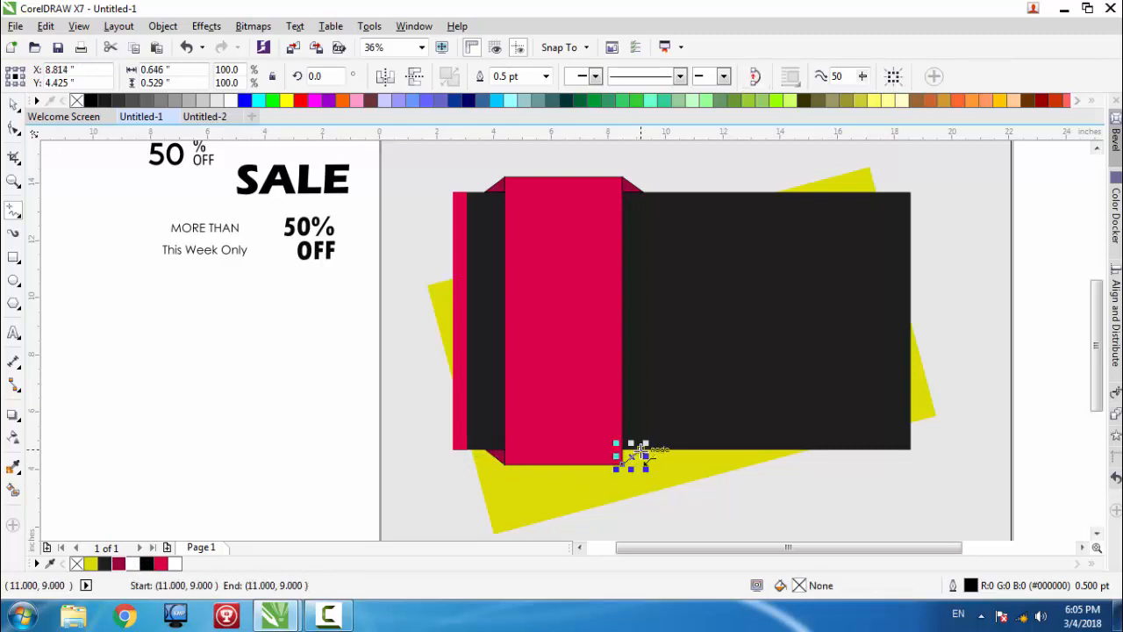
{"action": "left_click", "coordinate": [640, 451]}
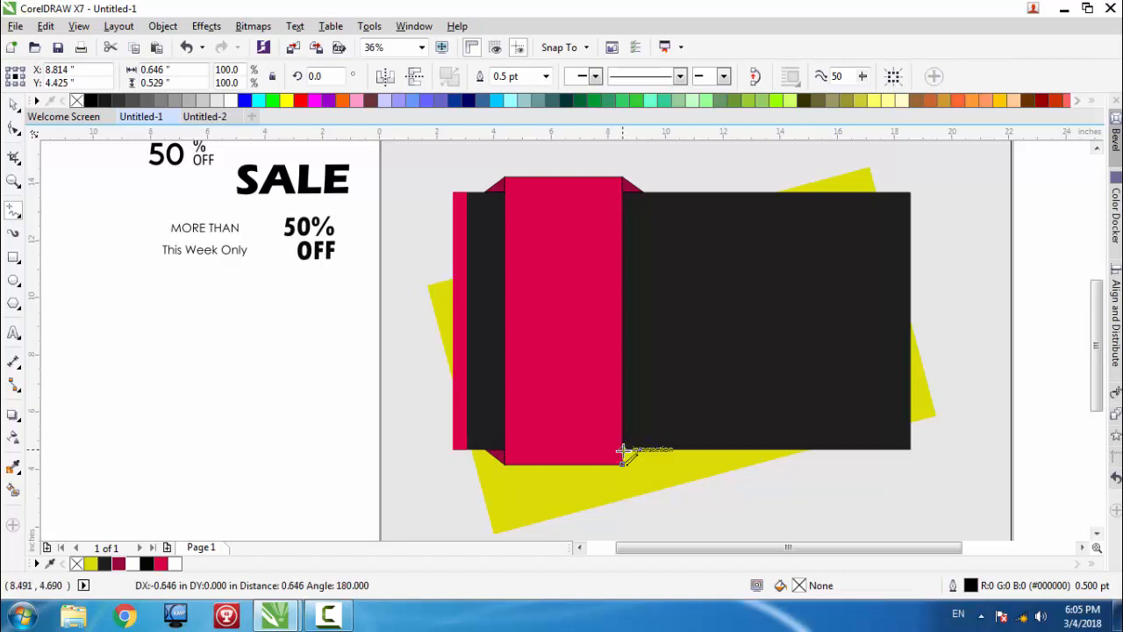
{"action": "left_click", "coordinate": [623, 451]}
{"action": "left_click", "coordinate": [623, 451]}
{"action": "left_click", "coordinate": [622, 464]}
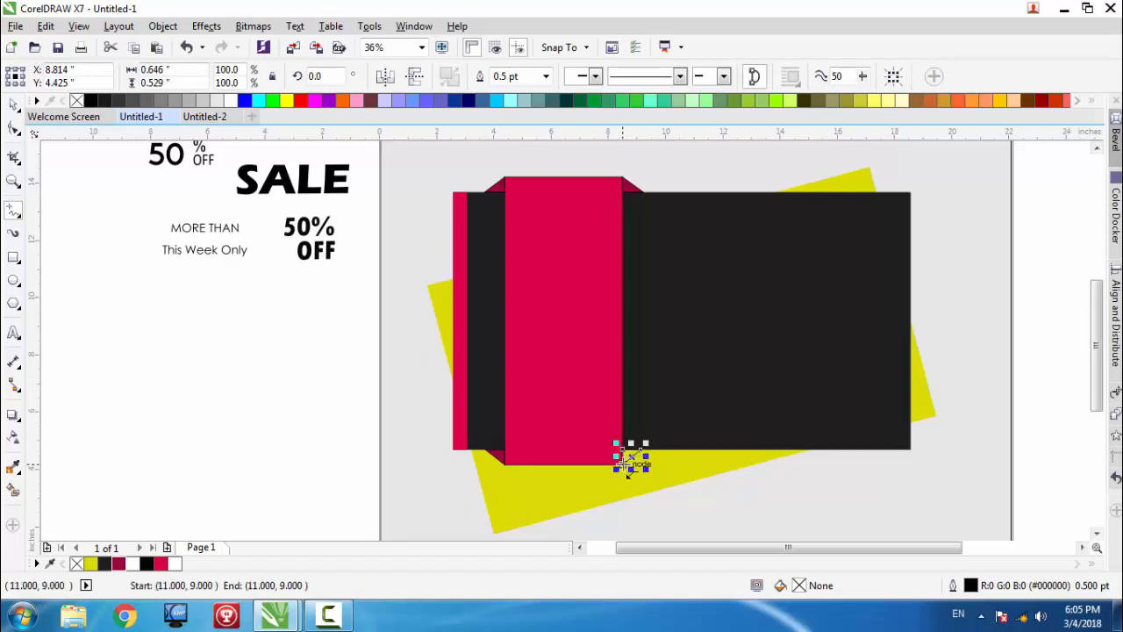
{"action": "left_click", "coordinate": [119, 563]}
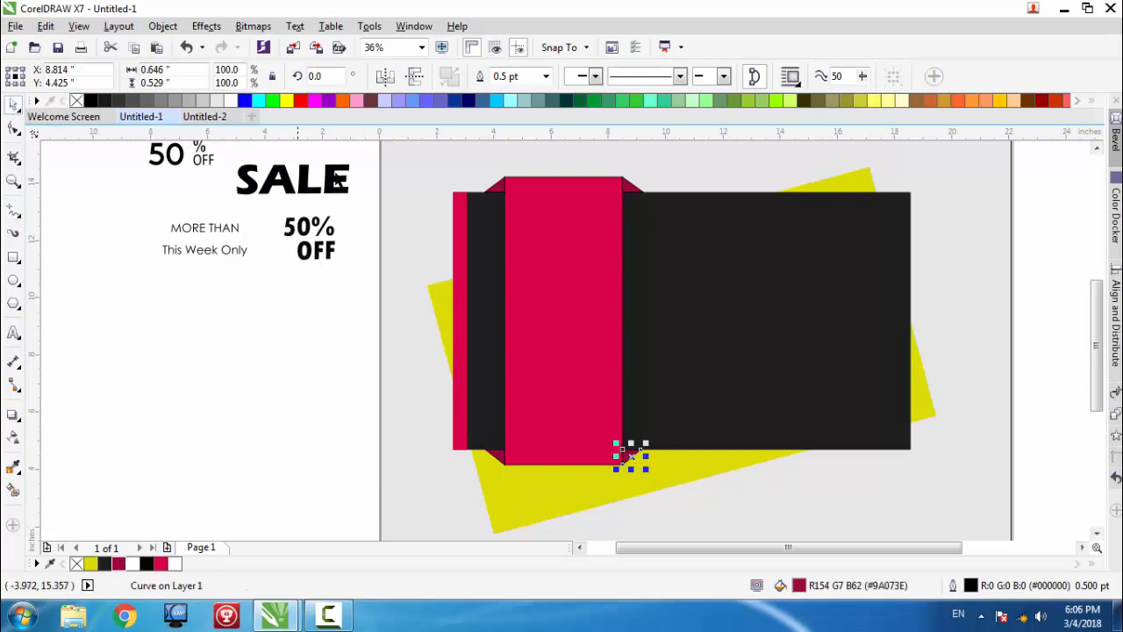
- Select the tall crimson rectangle with its four corner folds and remove their outlines
{"action": "left_click", "coordinate": [366, 152]}
{"action": "left_click_drag", "start_coordinate": [368, 145], "coordinate": [664, 479]}
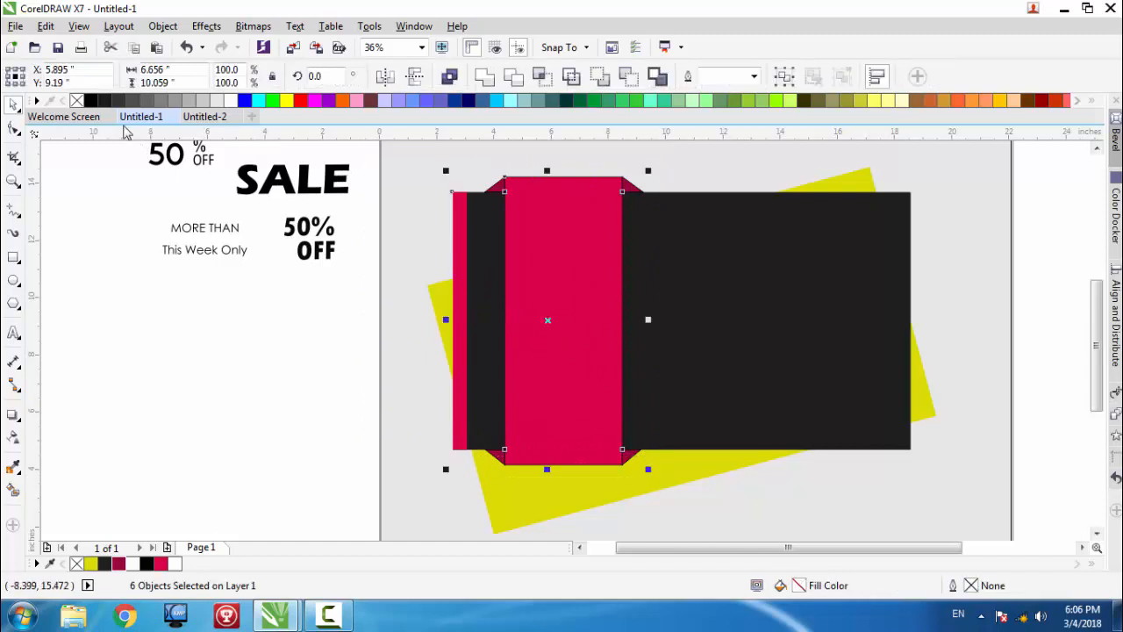
{"action": "left_click", "coordinate": [226, 320]}
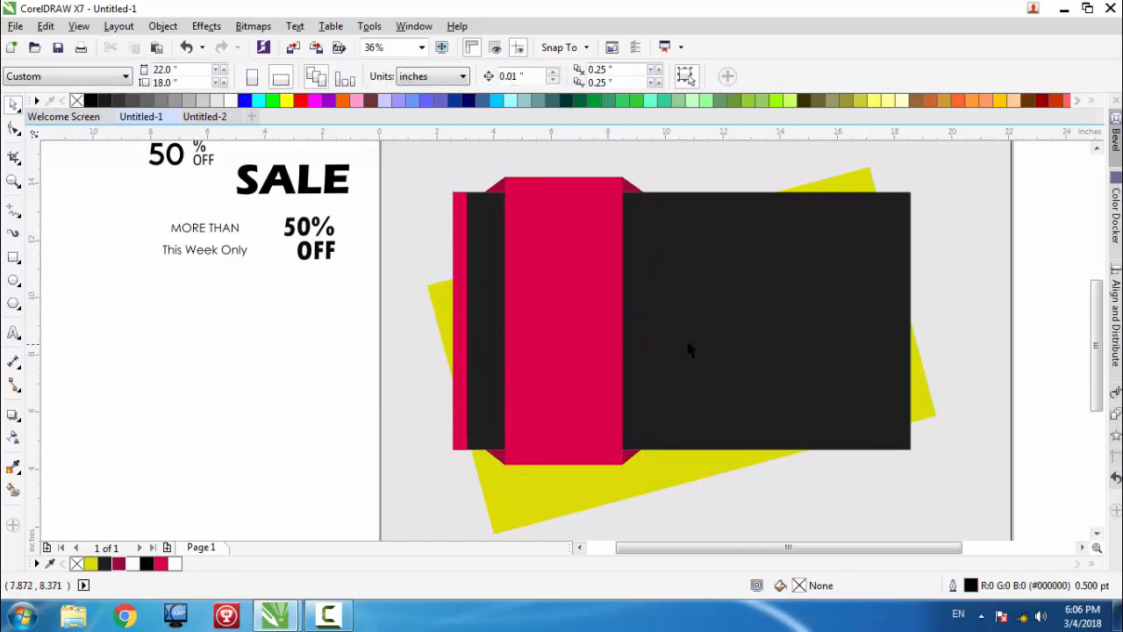
- Draw a circle about 4.7 inches in diameter and move it onto the dark panel's lower-right part, overlapping its bottom edge
{"action": "left_click_drag", "start_coordinate": [1100, 312], "coordinate": [1100, 339]}
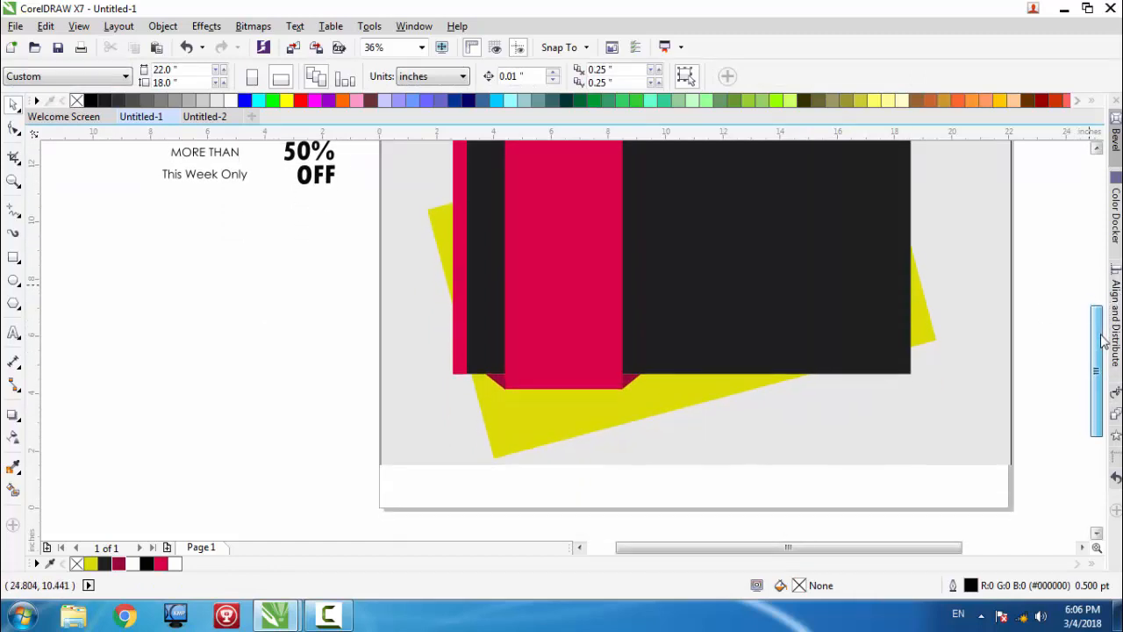
{"action": "left_click_drag", "start_coordinate": [709, 547], "coordinate": [739, 547]}
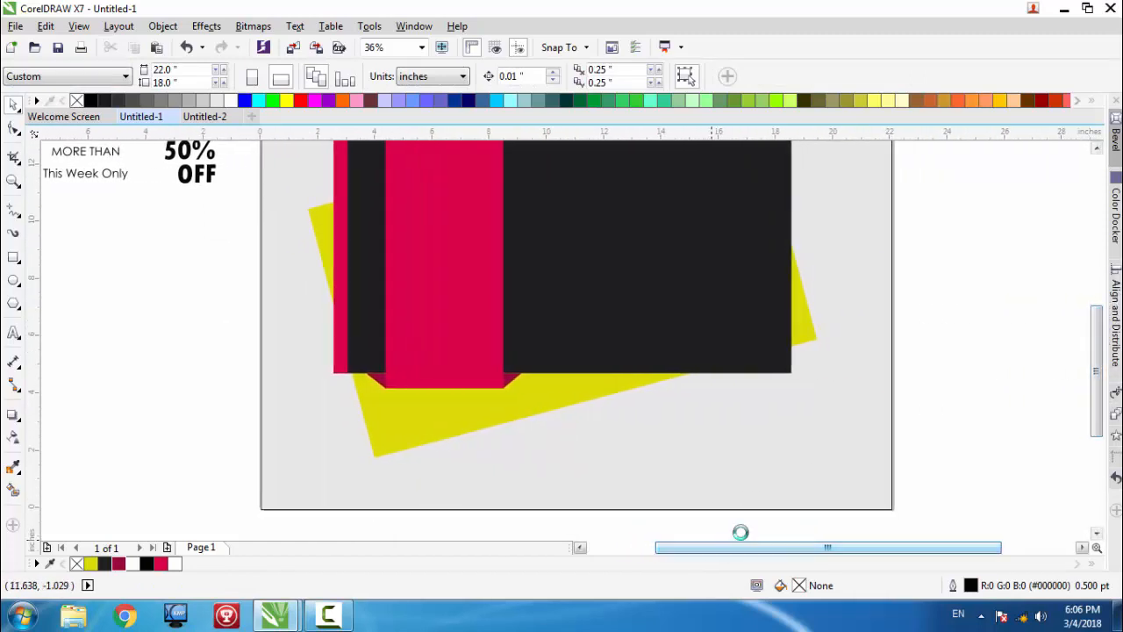
{"action": "left_click", "coordinate": [13, 280]}
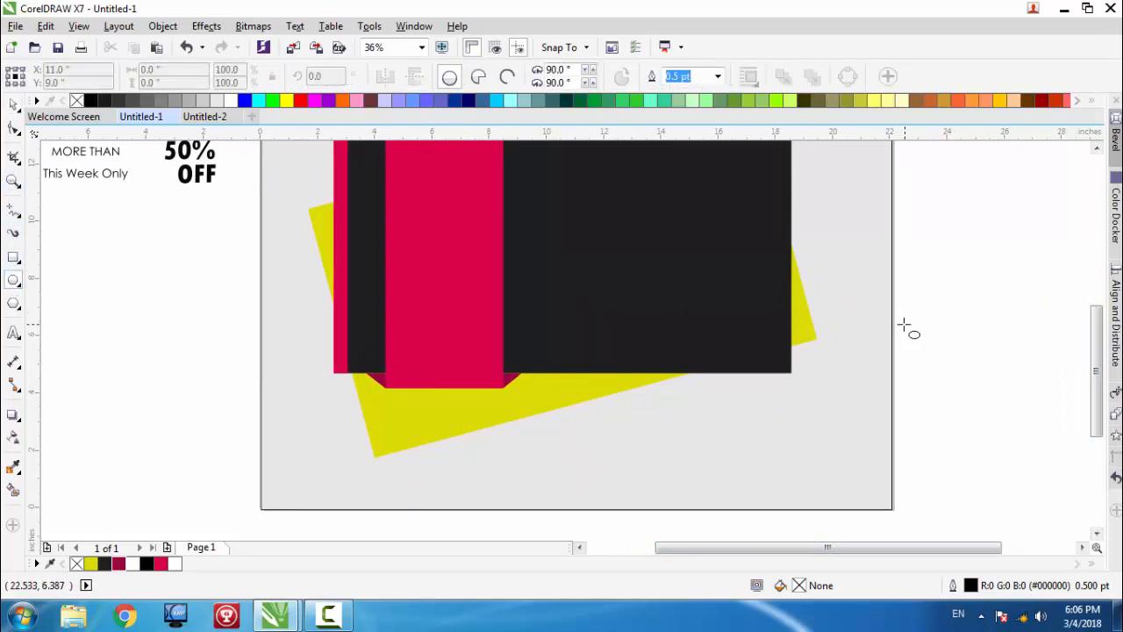
{"action": "mouse_move", "coordinate": [843, 391]}
{"action": "left_mouse_down"}
{"action": "mouse_move", "coordinate": [918, 500]}
{"action": "mouse_move", "coordinate": [961, 526]}
{"action": "left_mouse_up"}
{"action": "left_click", "coordinate": [7, 105]}
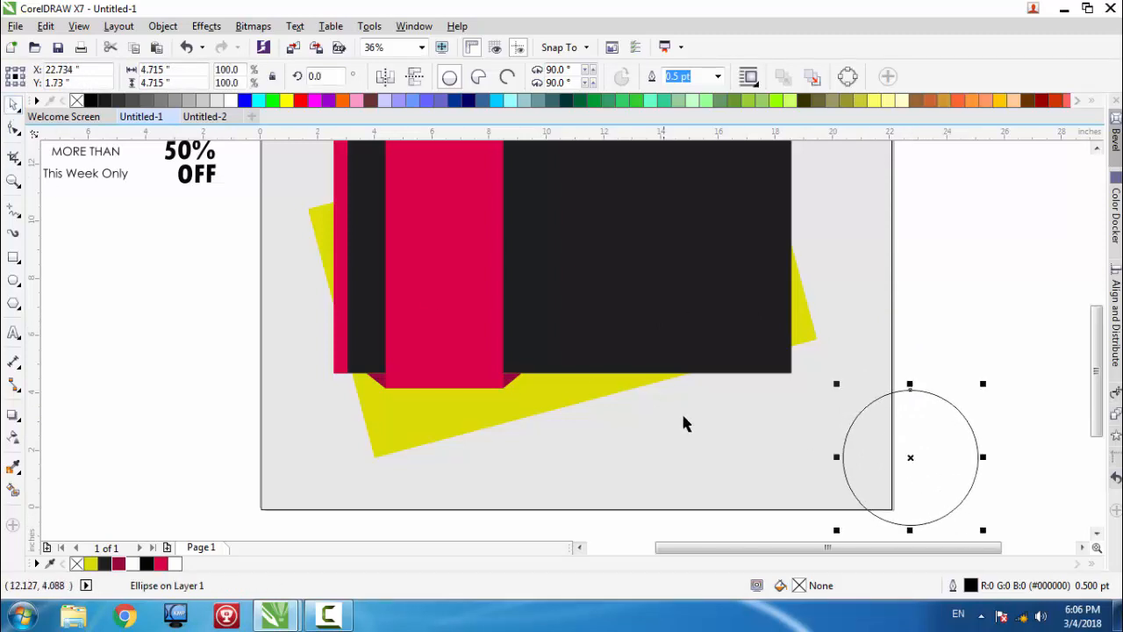
{"action": "left_click_drag", "start_coordinate": [910, 457], "coordinate": [712, 323]}
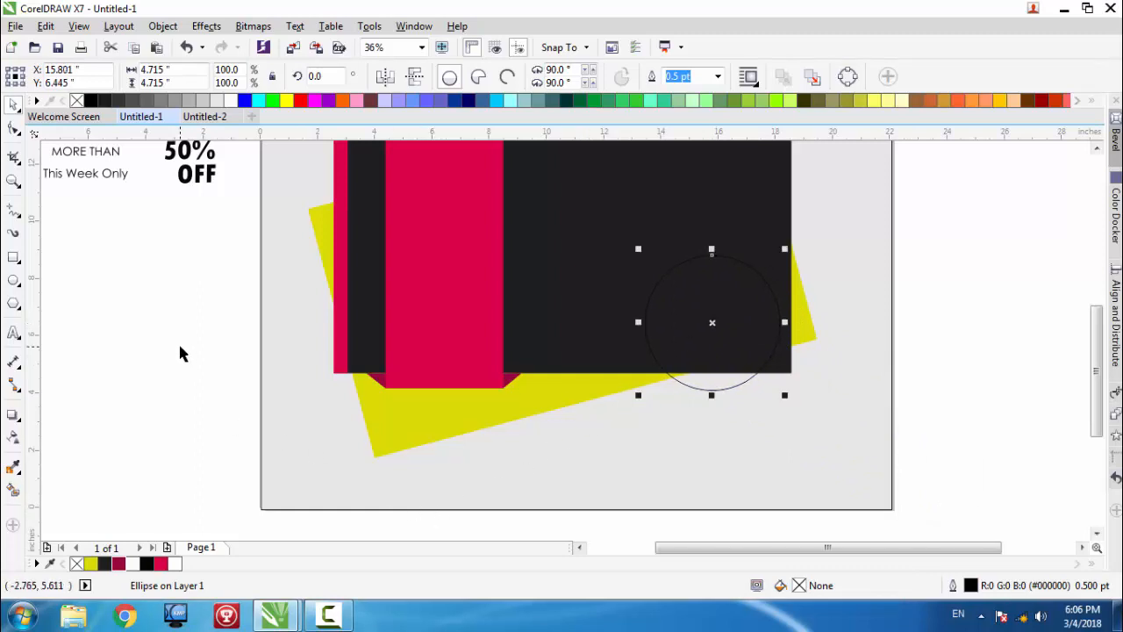
- Draw a flat rectangle about 6.1 by 1.15 inches on the empty area left of the page
{"action": "left_click", "coordinate": [14, 259]}
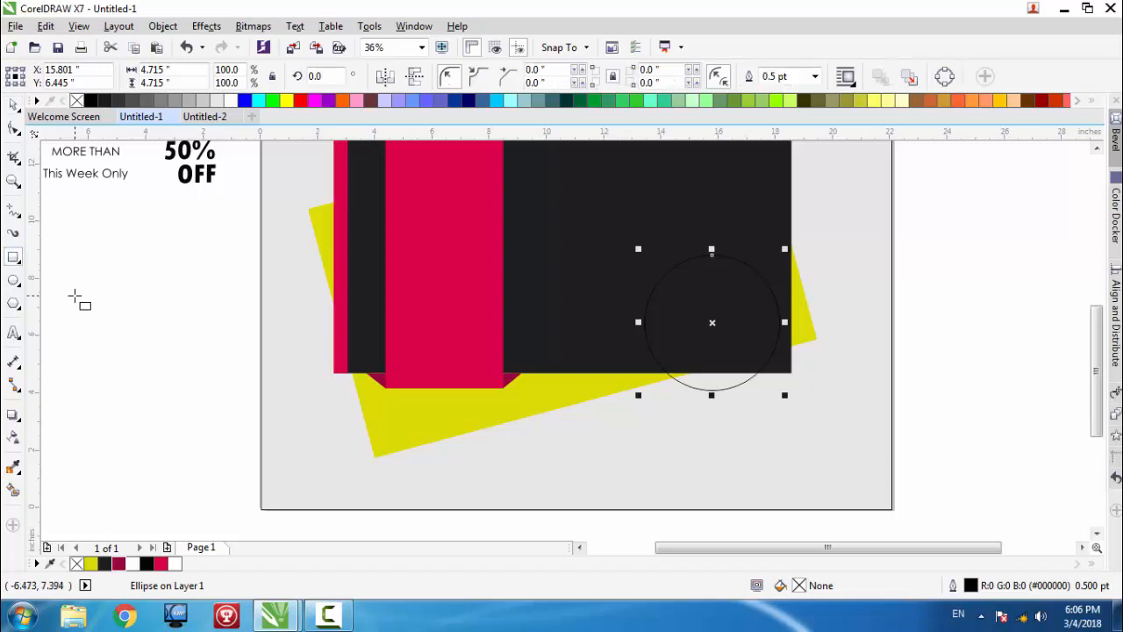
{"action": "left_click_drag", "start_coordinate": [74, 296], "coordinate": [250, 329]}
{"action": "key", "text": "space"}
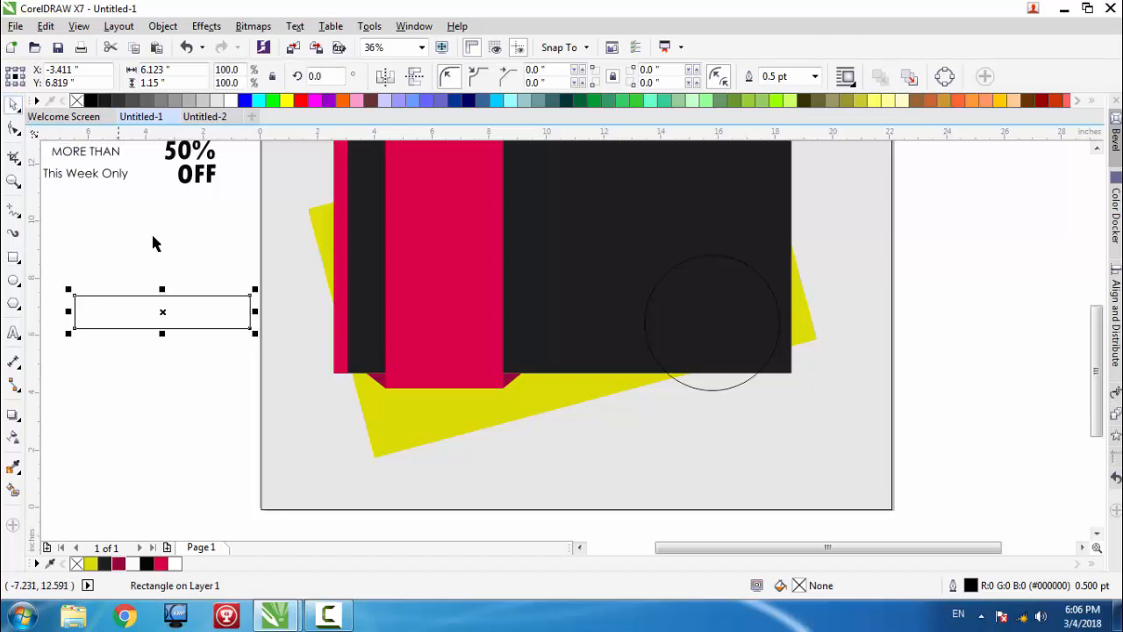
- Place two stacked copies of the flat rectangle across the dark panel's lower part and stretch the lower one leftward to about 9.7 inches wide
{"action": "left_click_drag", "start_coordinate": [158, 312], "coordinate": [612, 332]}
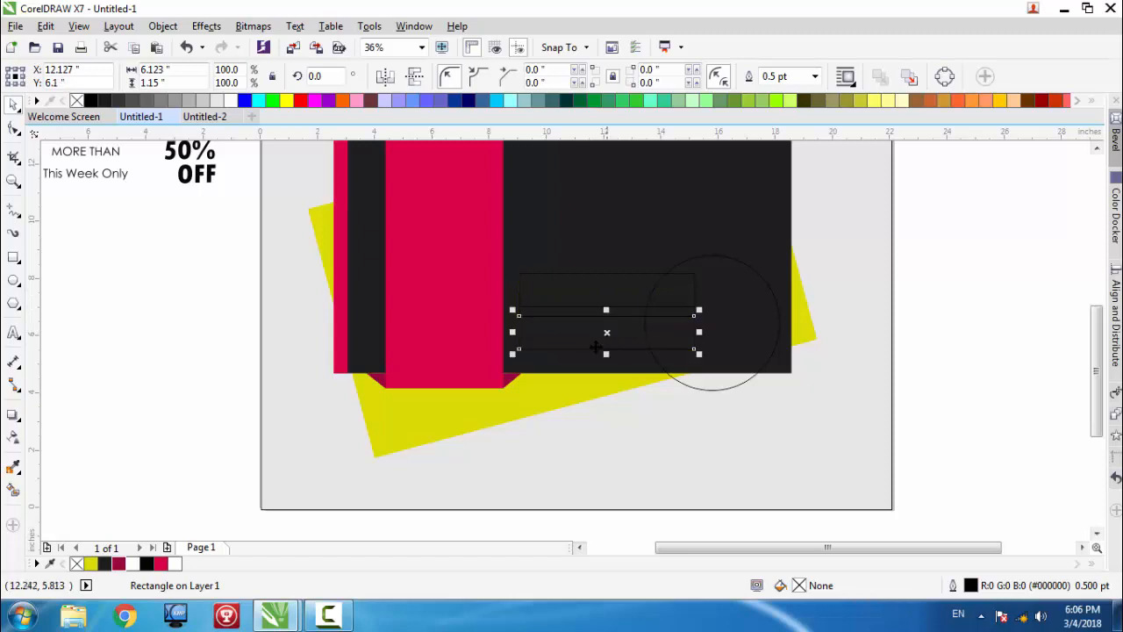
{"action": "left_click_drag", "start_coordinate": [514, 333], "coordinate": [411, 337]}
- Convert the long lower bar to curves and shift its upper-left node inward to slant the left end
{"action": "left_click", "coordinate": [14, 128]}
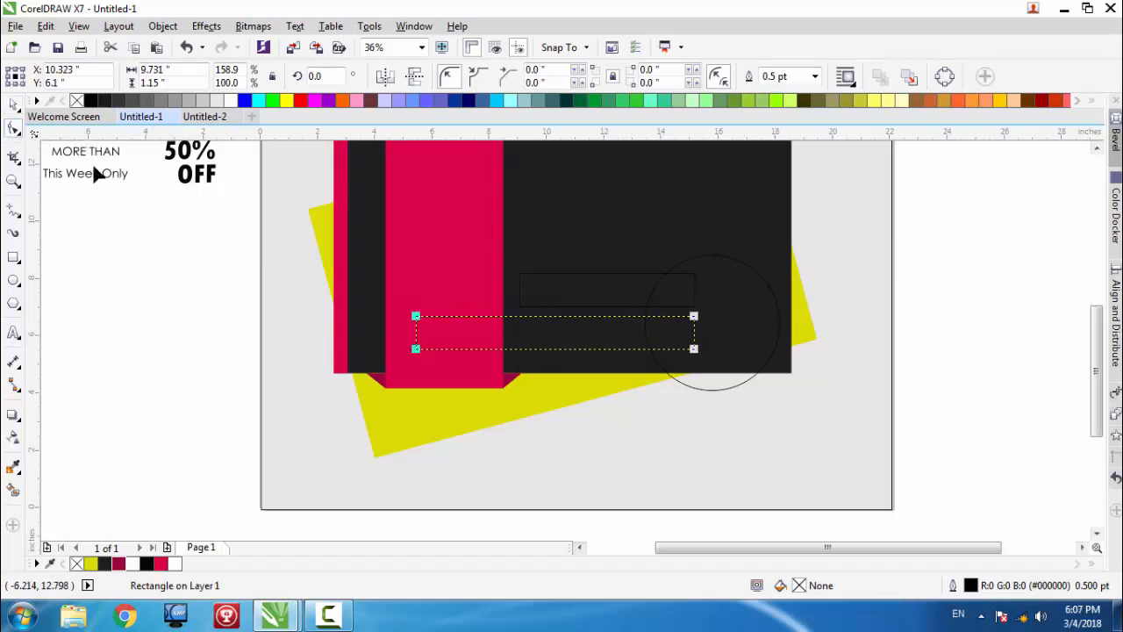
{"action": "right_click", "coordinate": [420, 323]}
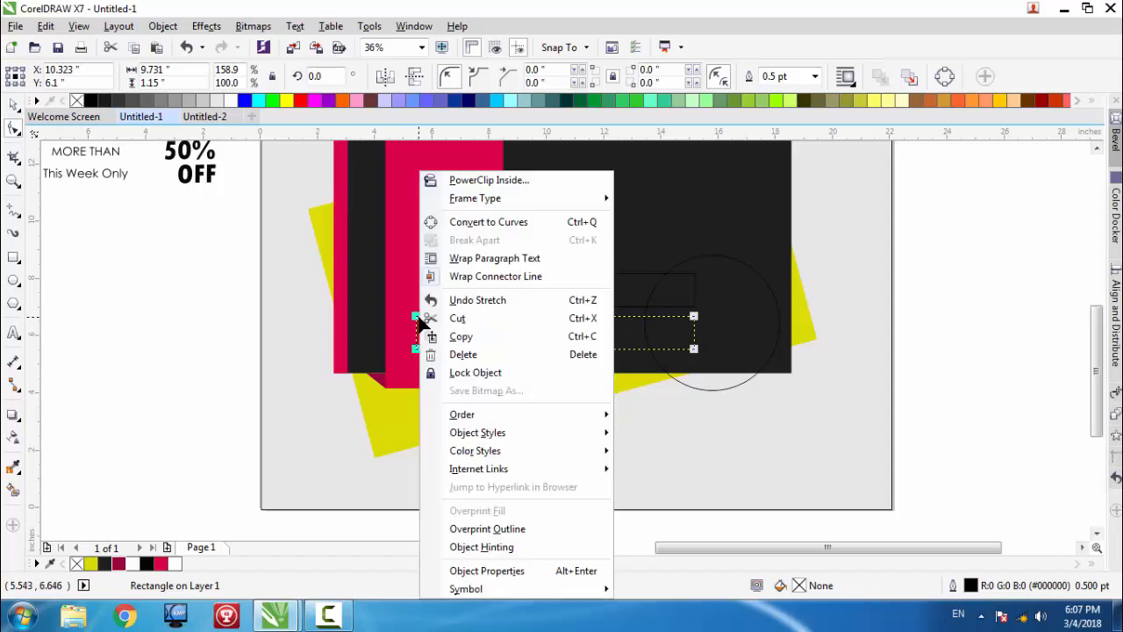
{"action": "left_click", "coordinate": [463, 221]}
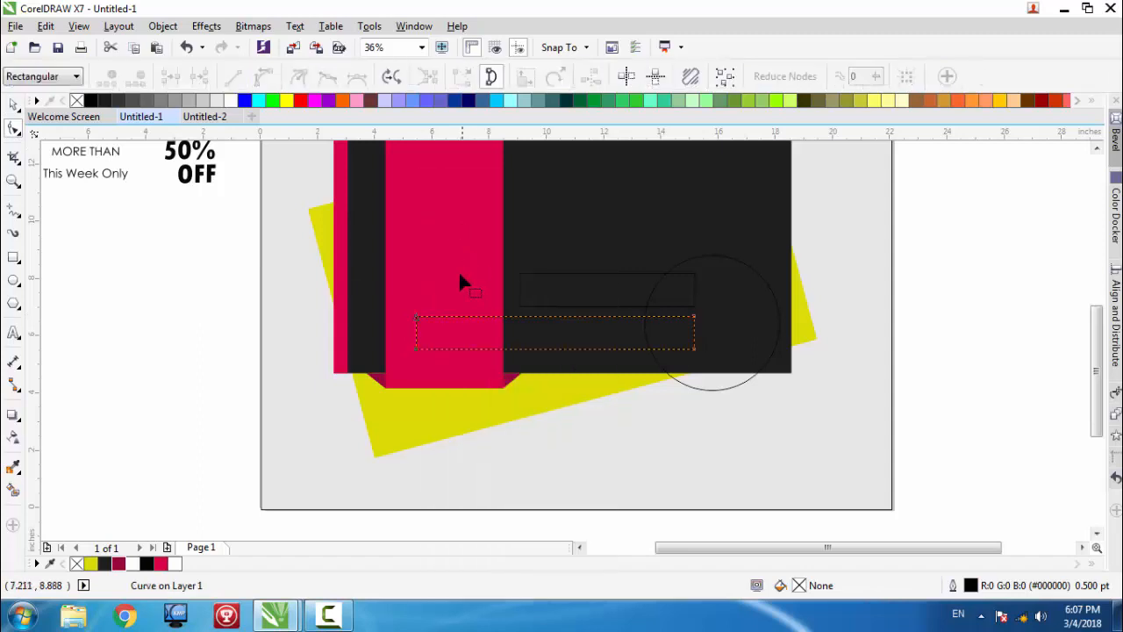
{"action": "left_click", "coordinate": [418, 317]}
{"action": "left_click_drag", "start_coordinate": [419, 322], "coordinate": [458, 320]}
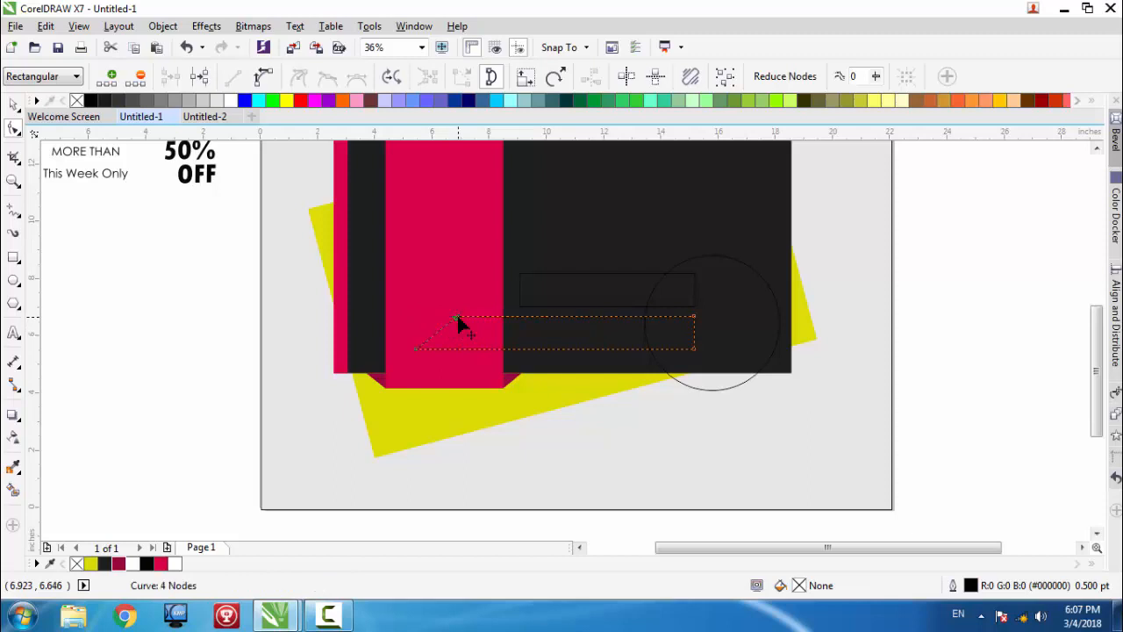
- Convert the shorter upper bar to curves and shift its upper-left node inward to slant its left end
{"action": "left_click", "coordinate": [535, 293]}
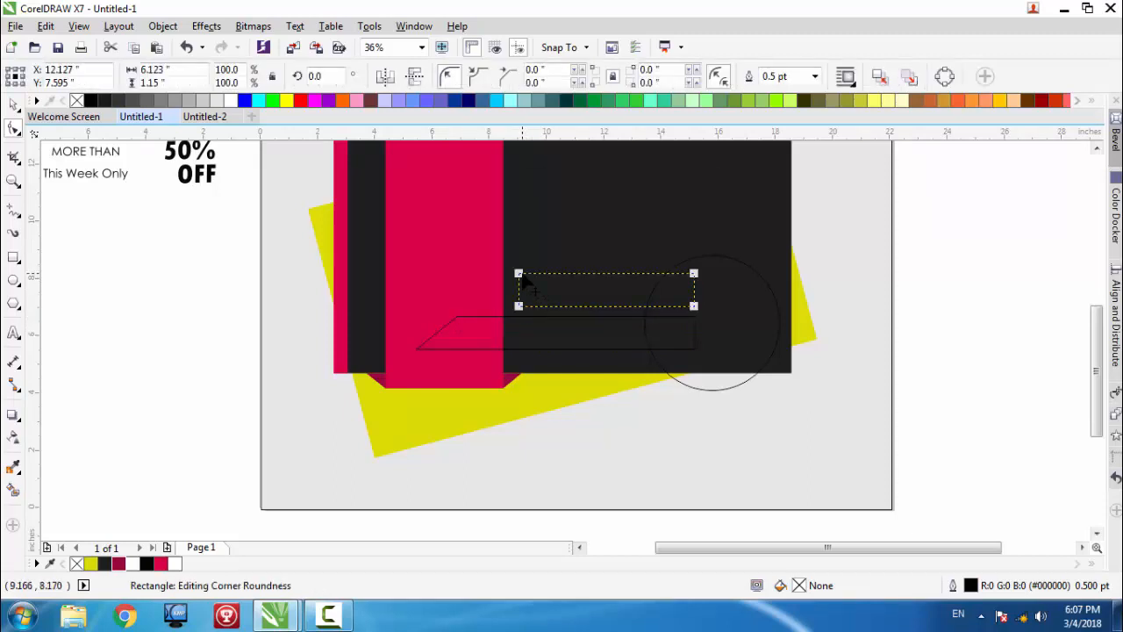
{"action": "right_click", "coordinate": [522, 279]}
{"action": "left_click", "coordinate": [558, 221]}
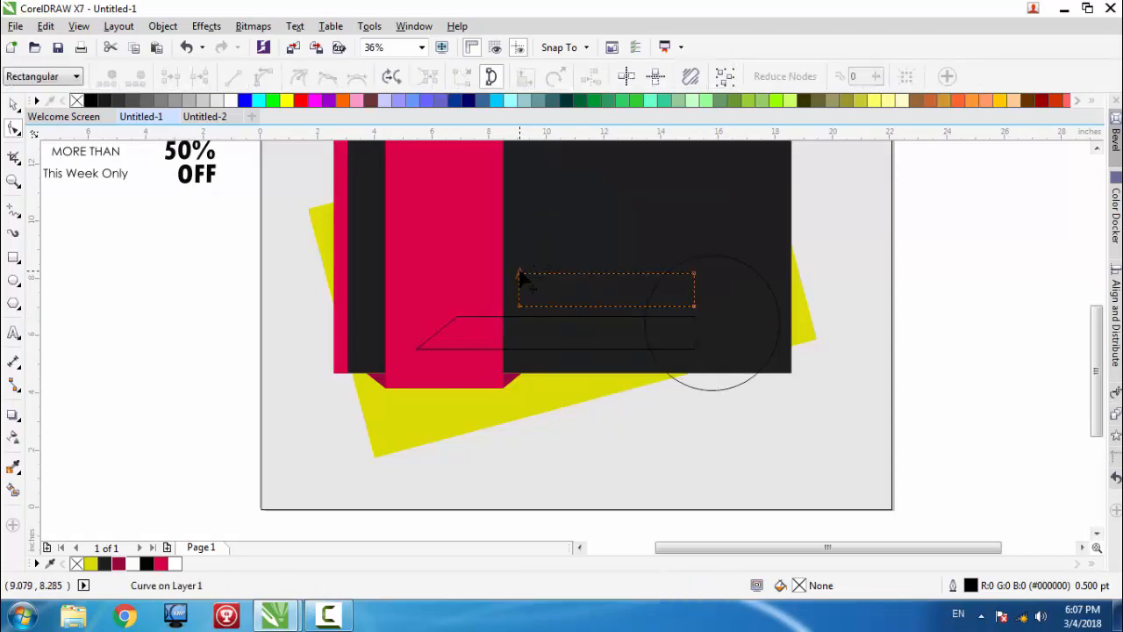
{"action": "left_click_drag", "start_coordinate": [520, 275], "coordinate": [554, 277]}
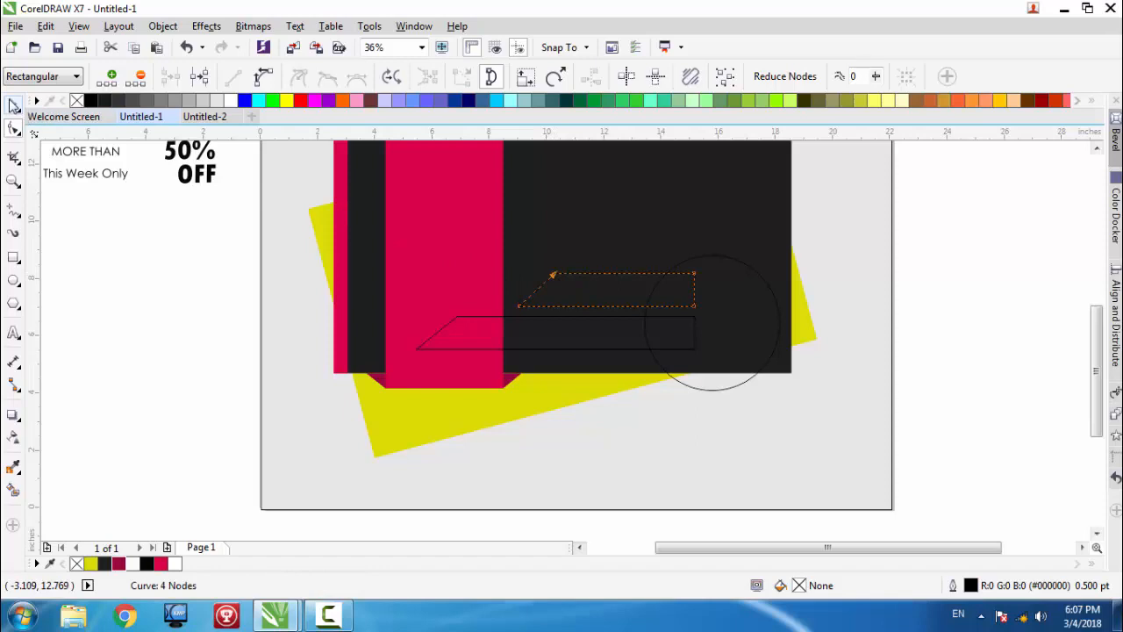
- Select both slanted bars and nudge them down together by 0.15 inch
{"action": "left_click", "coordinate": [13, 104]}
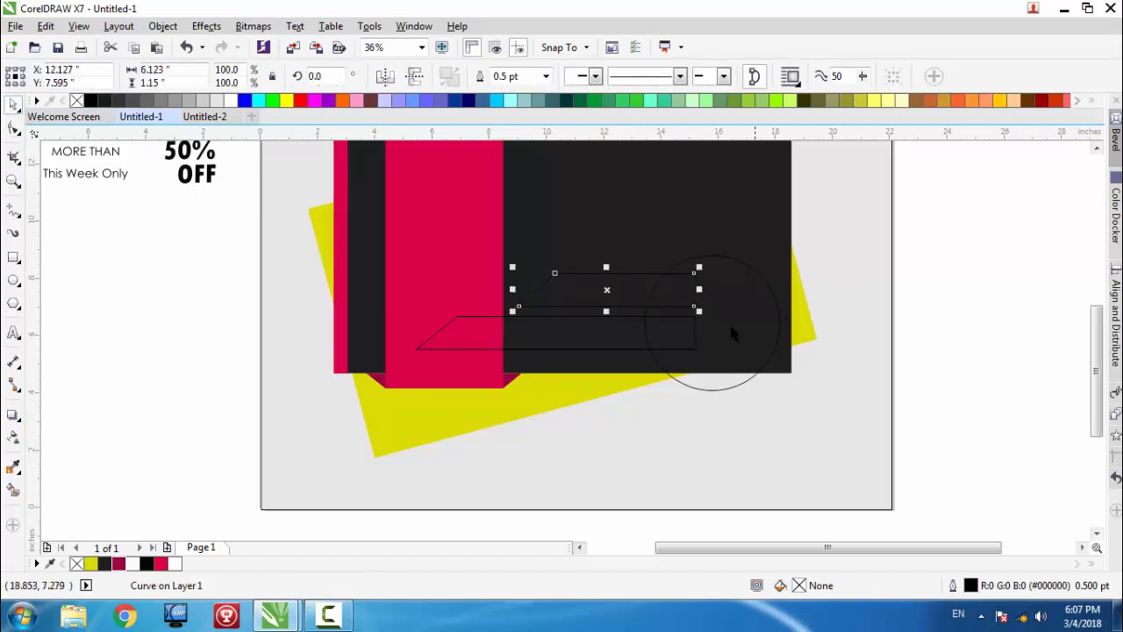
{"action": "left_click", "coordinate": [672, 340], "text": "shift"}
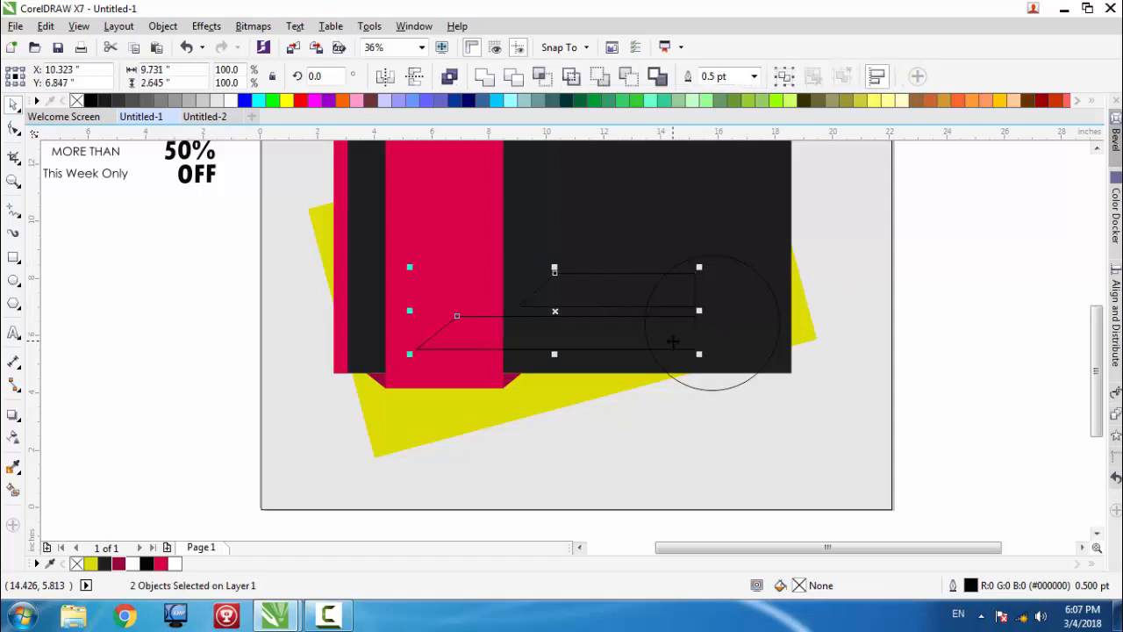
{"action": "key", "text": "Down"}
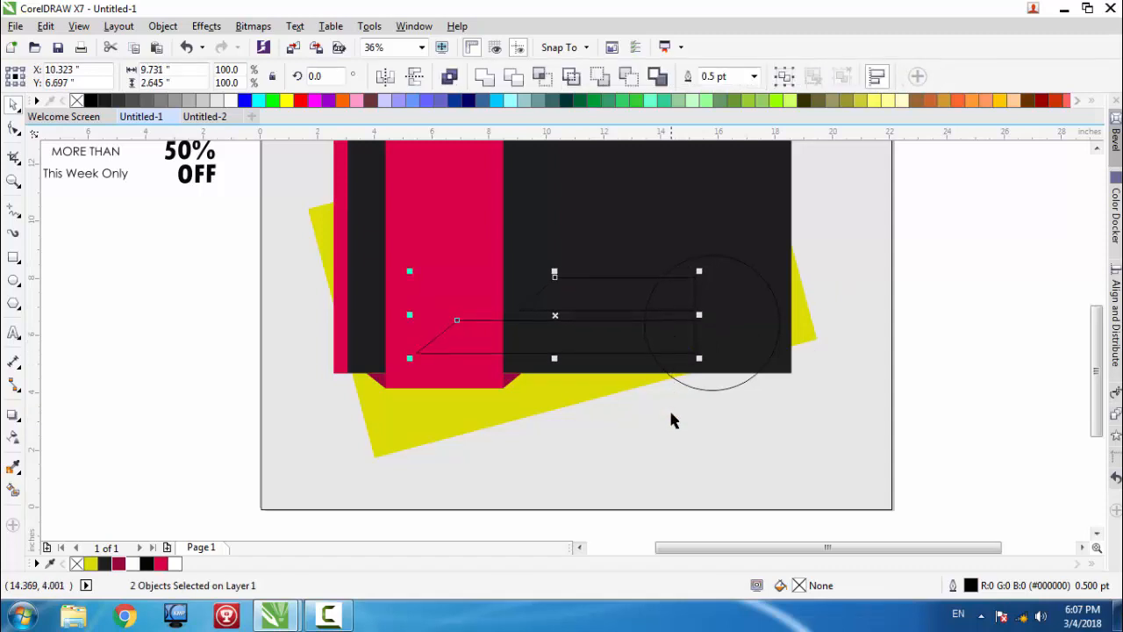
- Fill the two slanted bars and the circle with yellow #DBDC05 and weld them into one shape
{"action": "left_click", "coordinate": [719, 331], "text": "shift"}
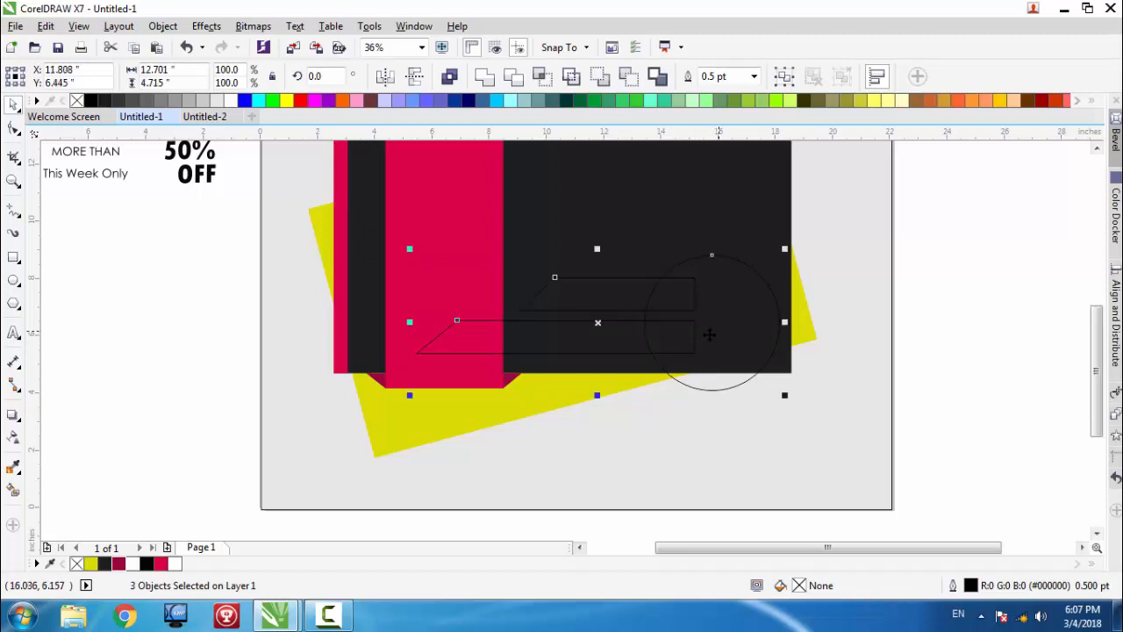
{"action": "left_click", "coordinate": [90, 565]}
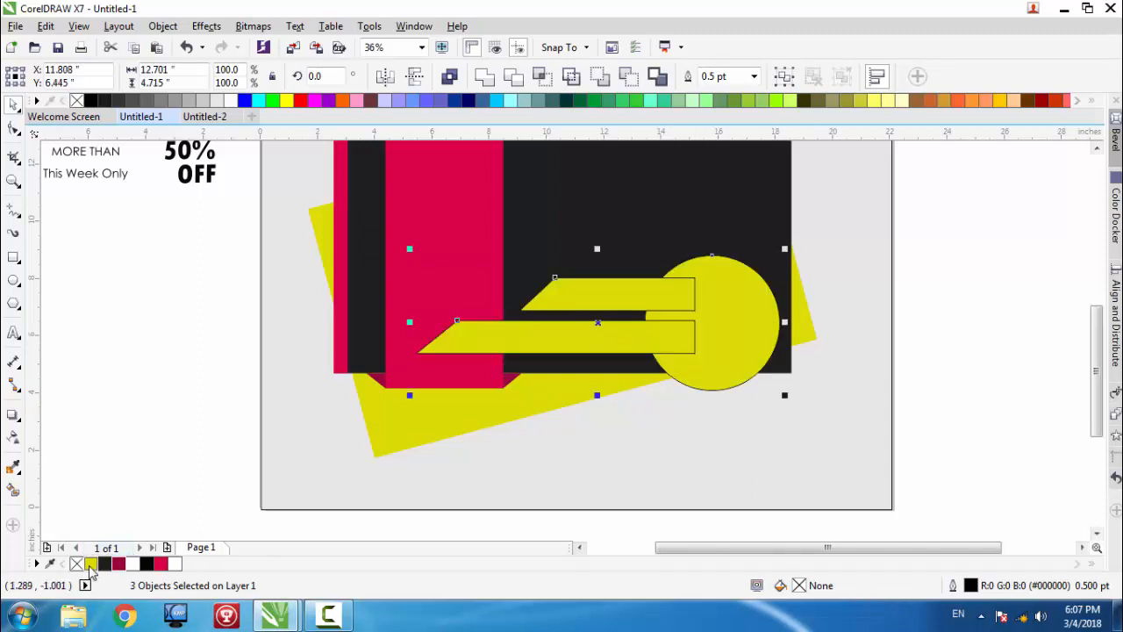
{"action": "left_click", "coordinate": [484, 77]}
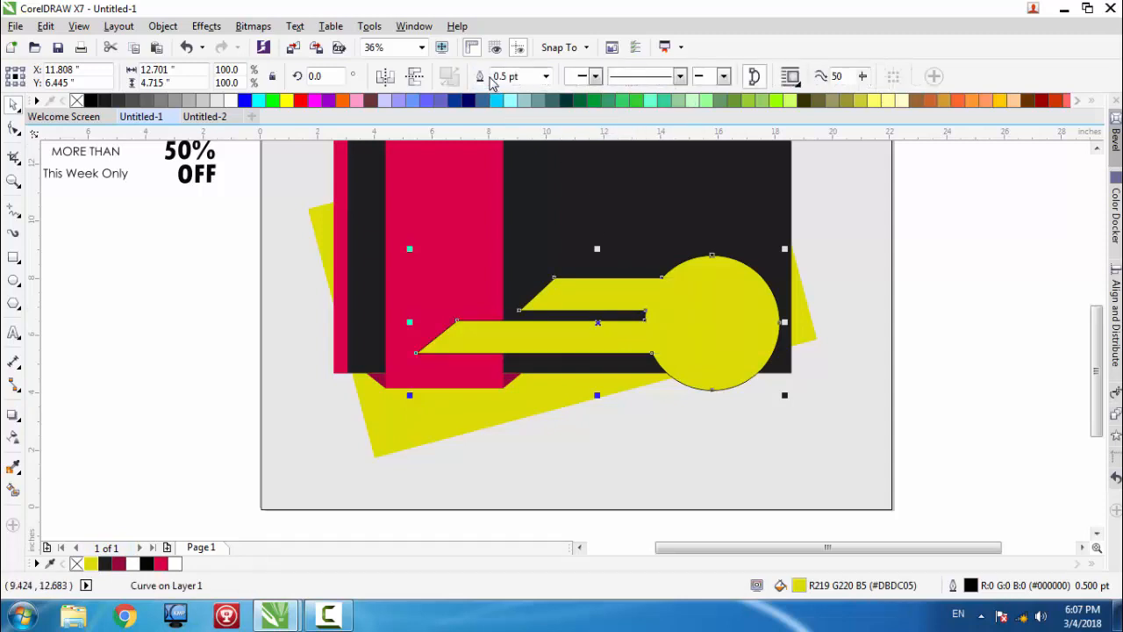
{"action": "left_click", "coordinate": [917, 285]}
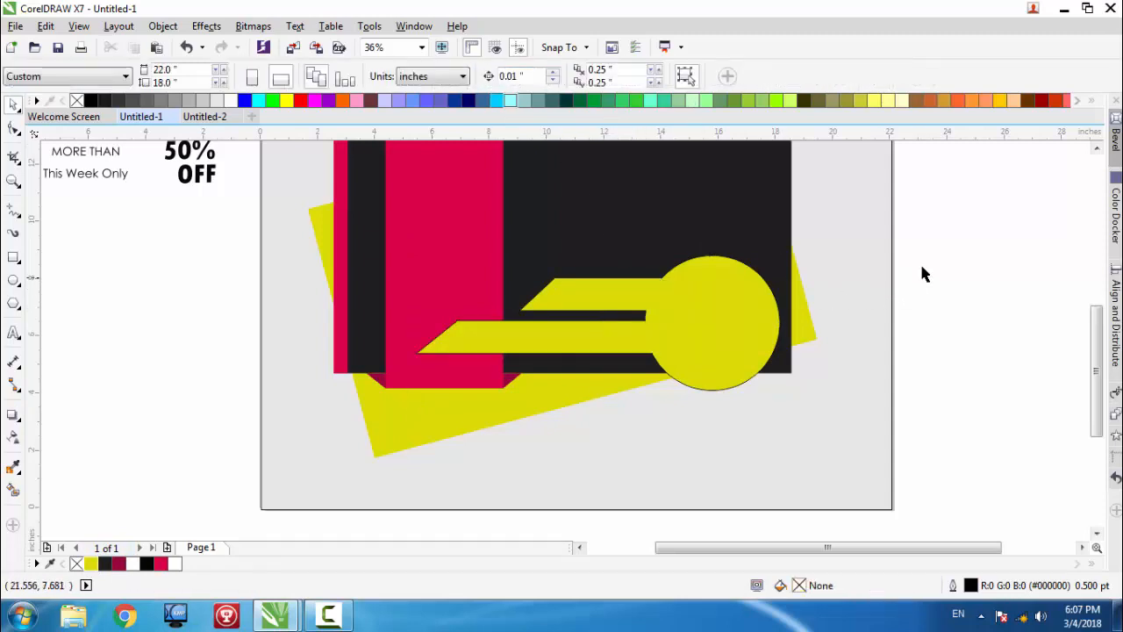
- Remove the outline from the welded yellow bar-and-circle shape
{"action": "left_click_drag", "start_coordinate": [942, 263], "coordinate": [411, 394]}
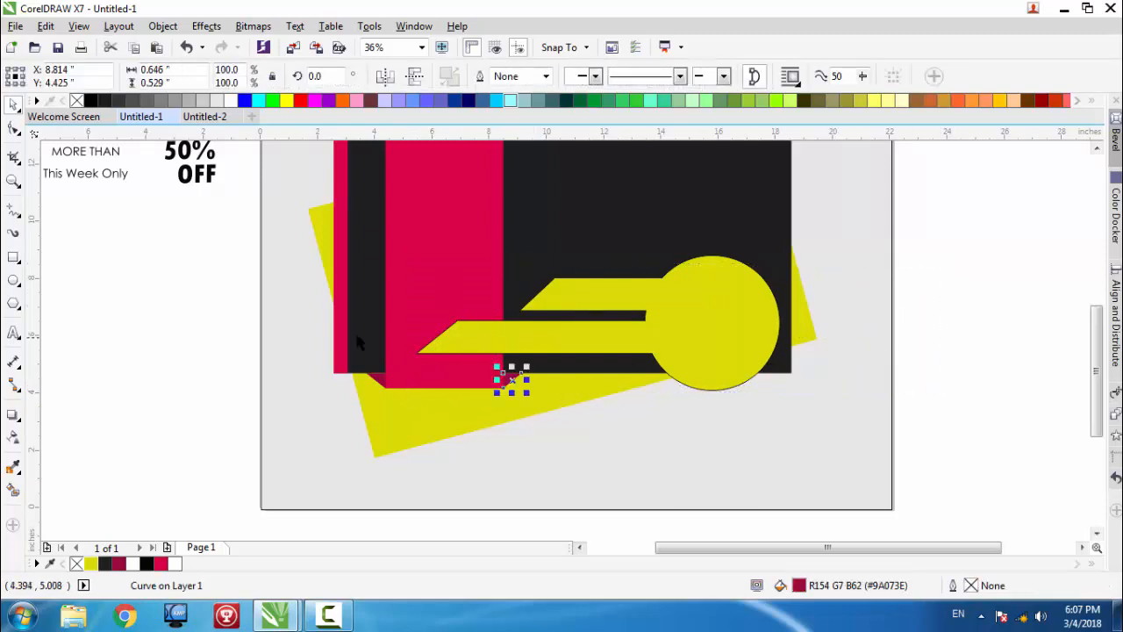
{"action": "left_click", "coordinate": [968, 252]}
{"action": "left_click_drag", "start_coordinate": [971, 229], "coordinate": [401, 402]}
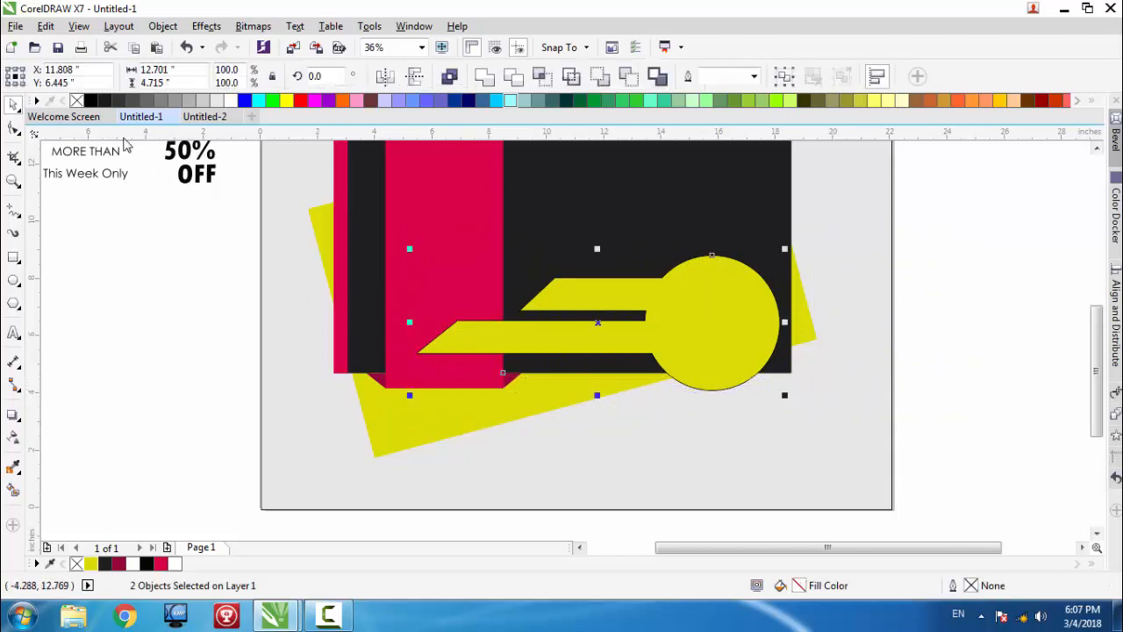
{"action": "right_click", "coordinate": [77, 101]}
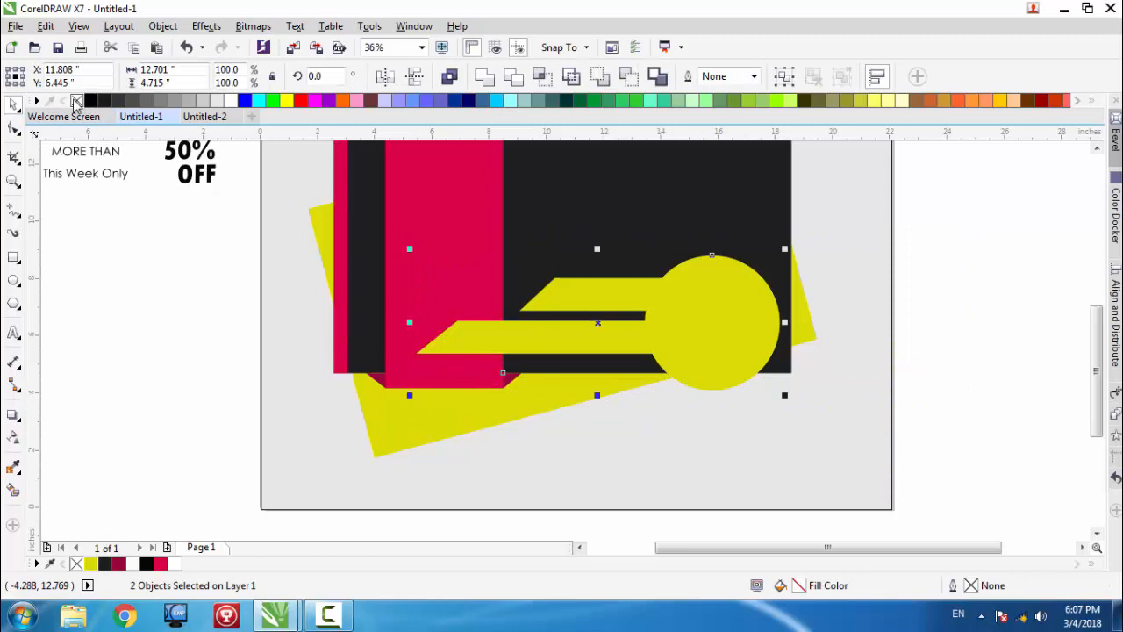
{"action": "left_click", "coordinate": [158, 264]}
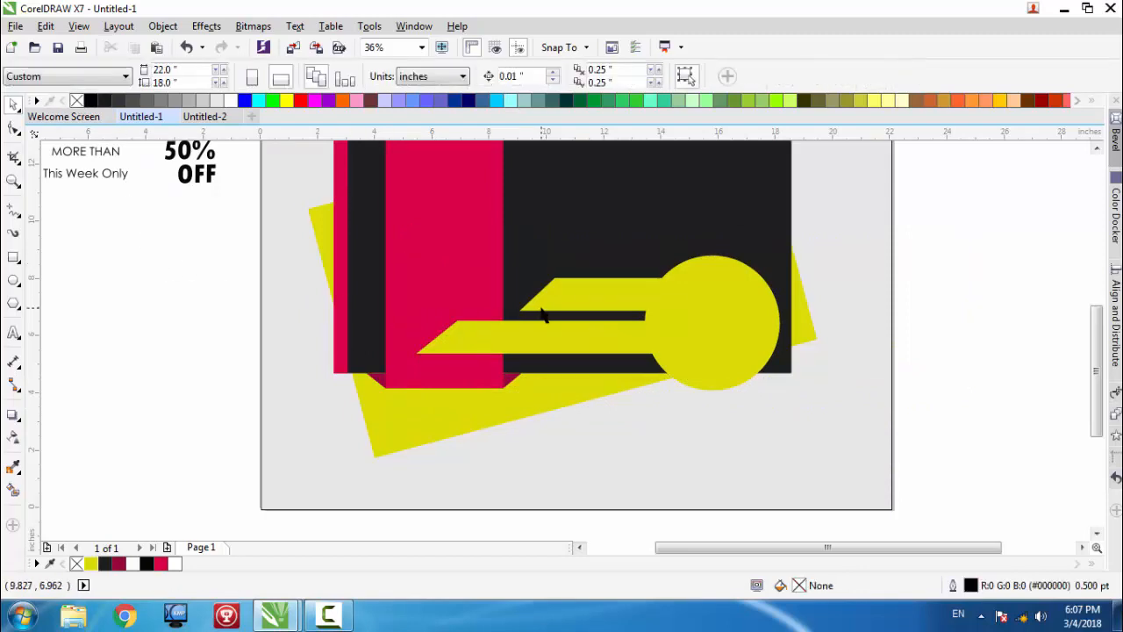
- Draw a narrow upright rectangle about 1.15 by 5.46 inches beside the page's right edge and fill it crimson #DC034A
{"action": "scroll", "coordinate": [836, 277], "scroll_direction": "up", "scroll_amount": 2}
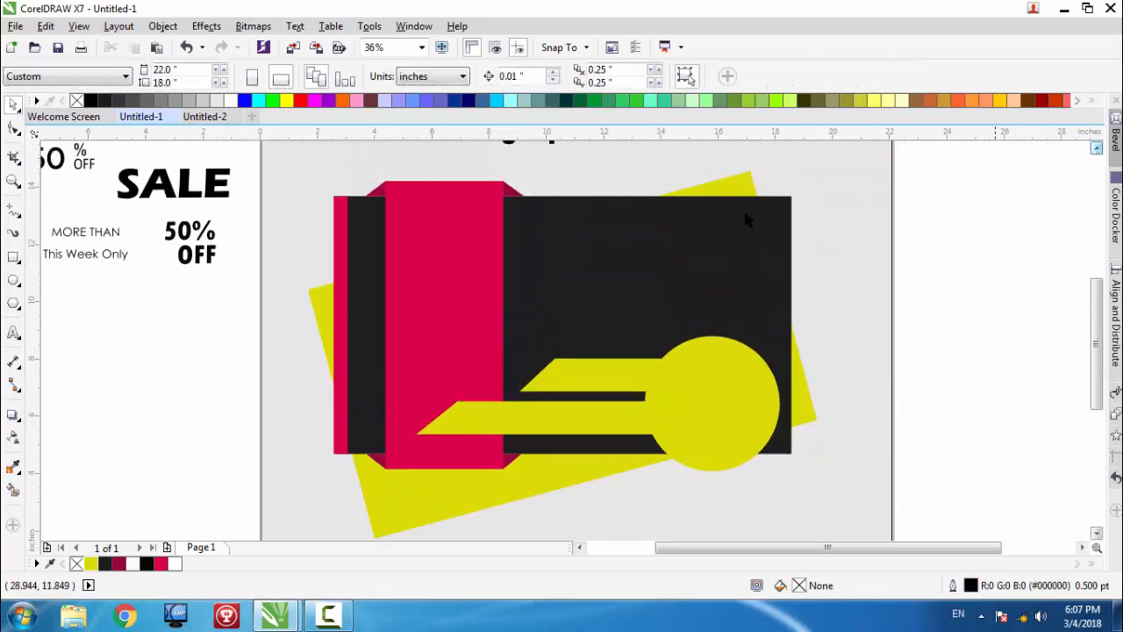
{"action": "left_click", "coordinate": [13, 256]}
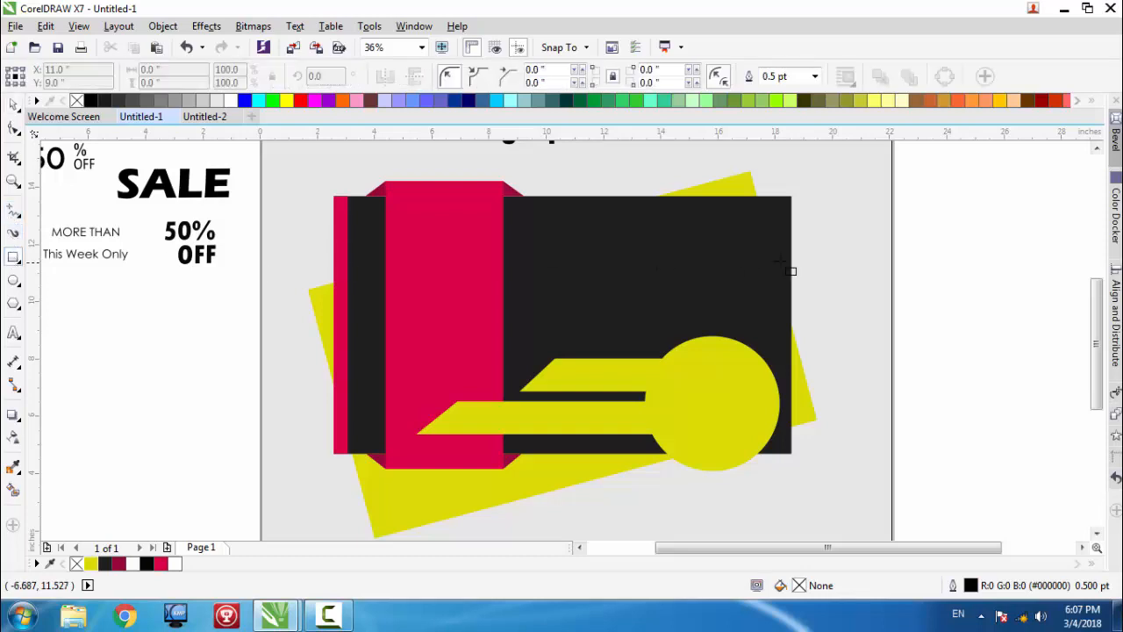
{"action": "left_click_drag", "start_coordinate": [909, 198], "coordinate": [944, 354]}
{"action": "left_click", "coordinate": [13, 106]}
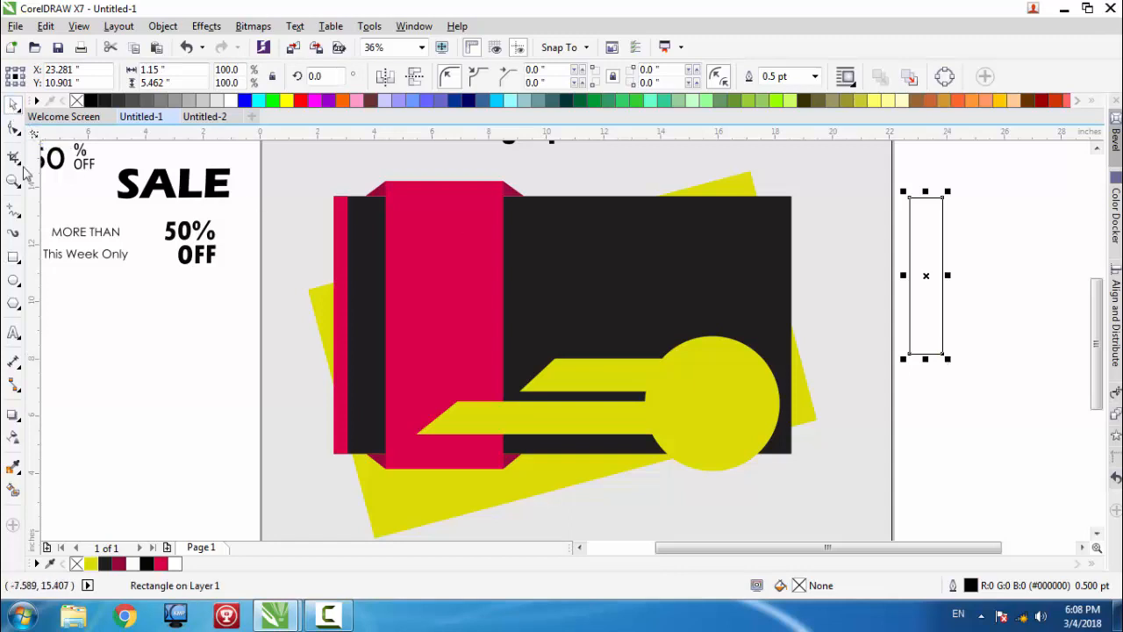
{"action": "left_click", "coordinate": [161, 566]}
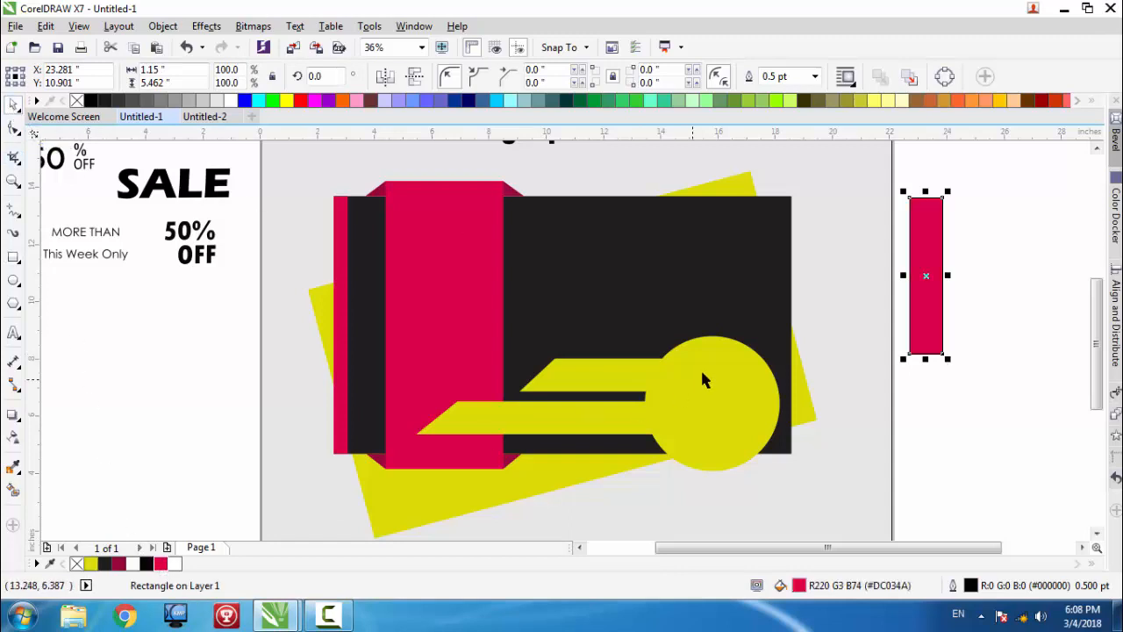
- Rotate the narrow crimson strip about 41.6 degrees counterclockwise and move it across the dark panel's upper-right corner
{"action": "left_click", "coordinate": [928, 277]}
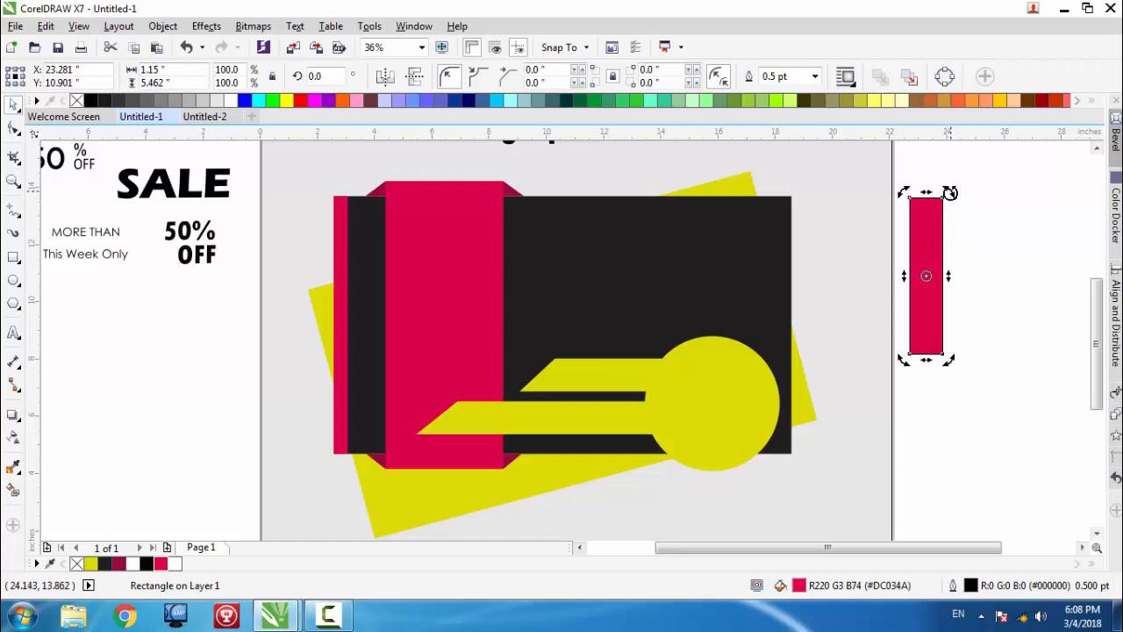
{"action": "left_click_drag", "start_coordinate": [948, 191], "coordinate": [881, 188]}
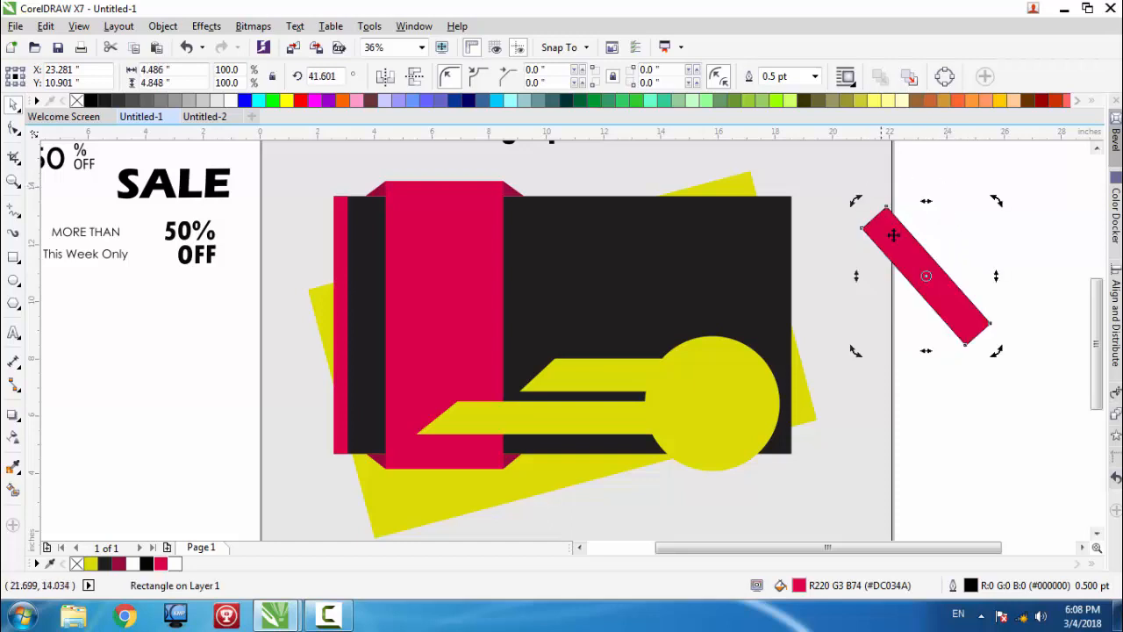
{"action": "left_click", "coordinate": [927, 276]}
{"action": "left_click_drag", "start_coordinate": [930, 276], "coordinate": [761, 235]}
- PowerClip the slanted crimson strip inside the dark panel
{"action": "right_click", "coordinate": [761, 235]}
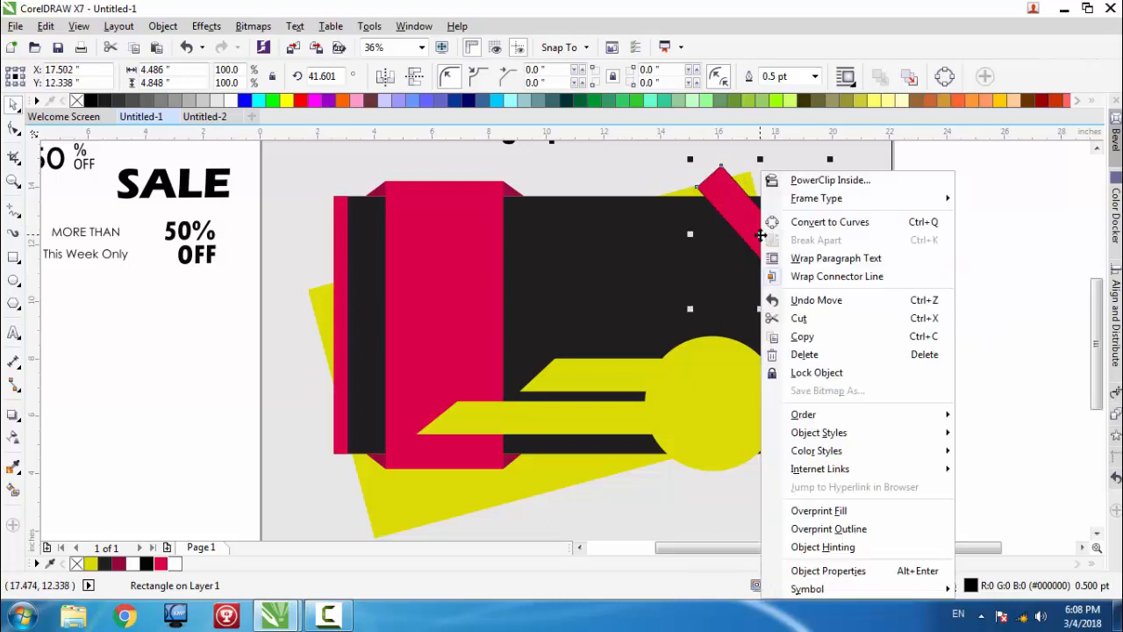
{"action": "left_click", "coordinate": [792, 180]}
{"action": "left_click", "coordinate": [640, 232]}
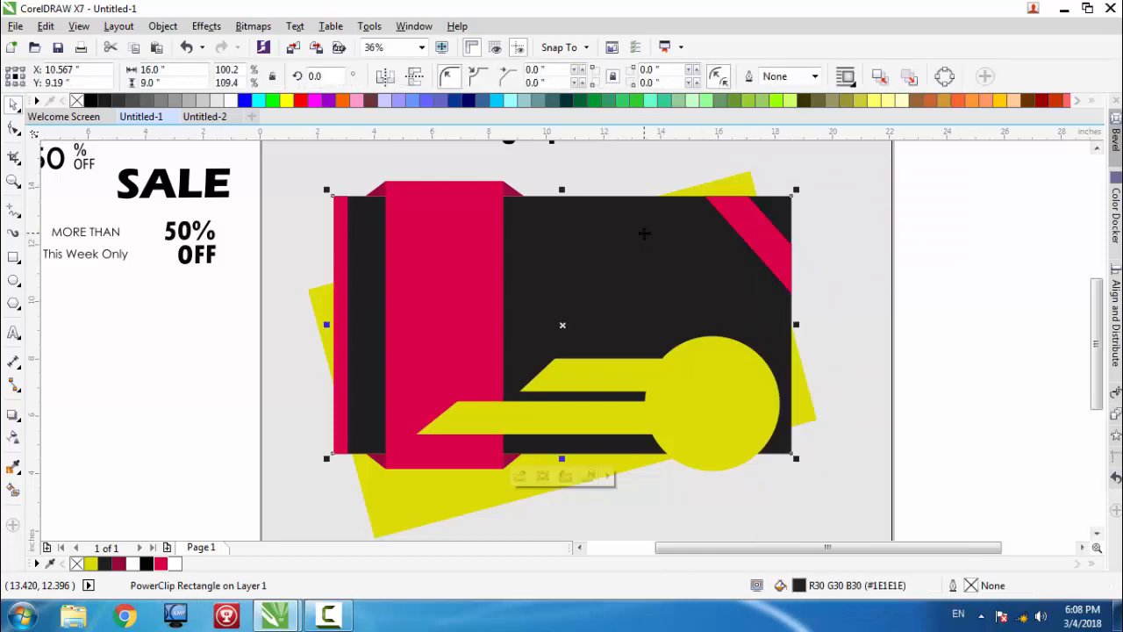
- Select all the sale texts beside the page and enlarge them together to about 12 by 10.5 inches
{"action": "scroll", "coordinate": [644, 233], "scroll_direction": "down", "scroll_amount": 1}
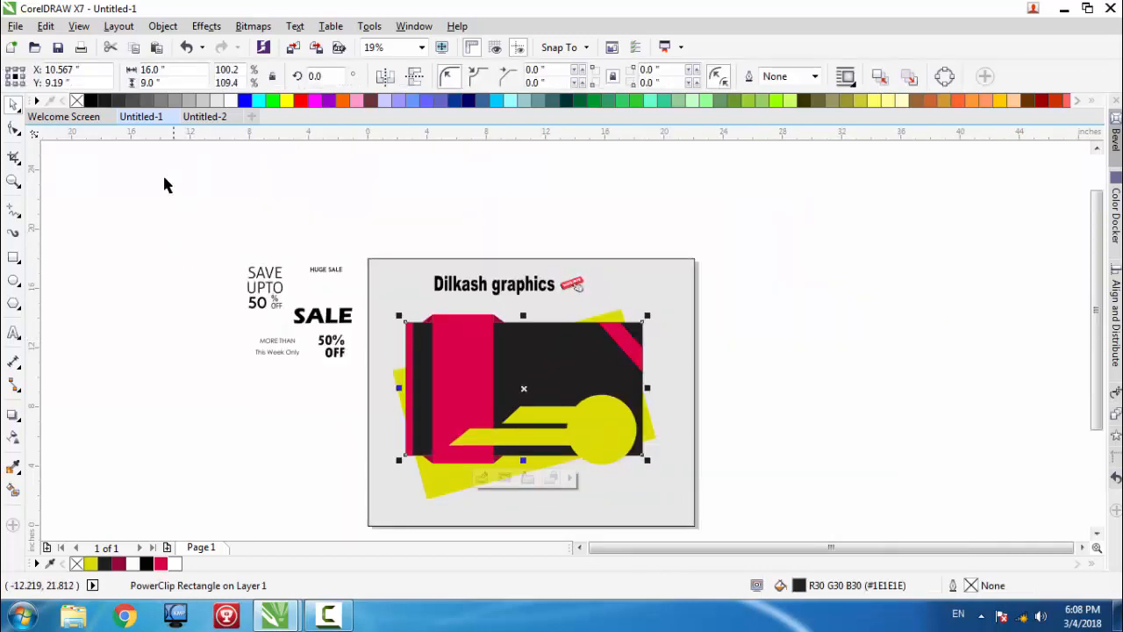
{"action": "left_click_drag", "start_coordinate": [1098, 292], "coordinate": [1107, 349]}
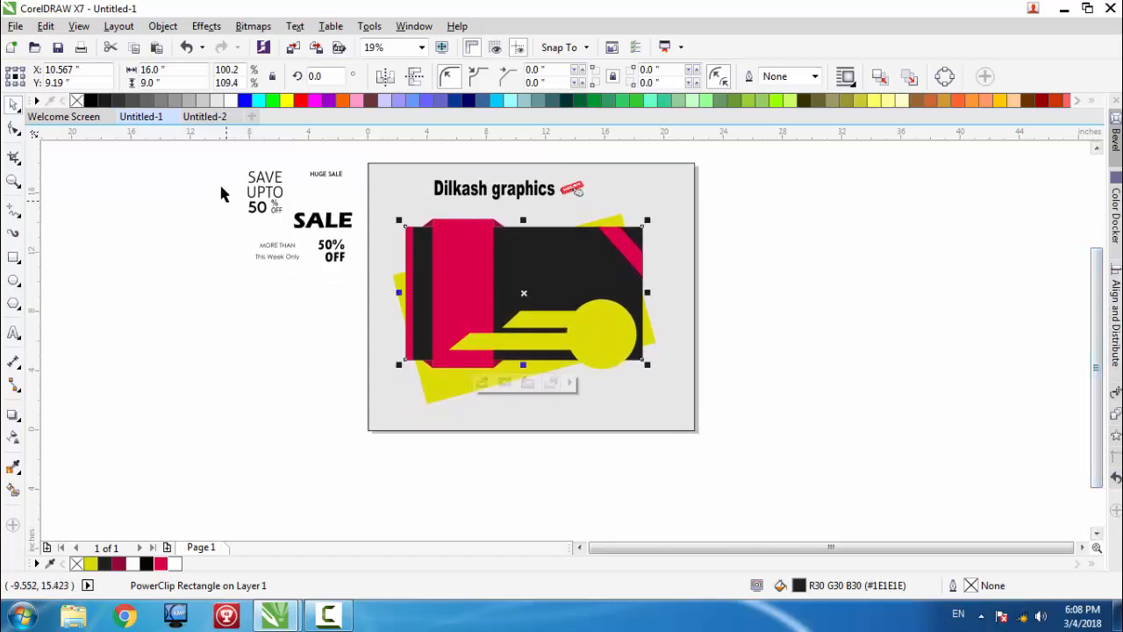
{"action": "left_click_drag", "start_coordinate": [220, 148], "coordinate": [359, 281]}
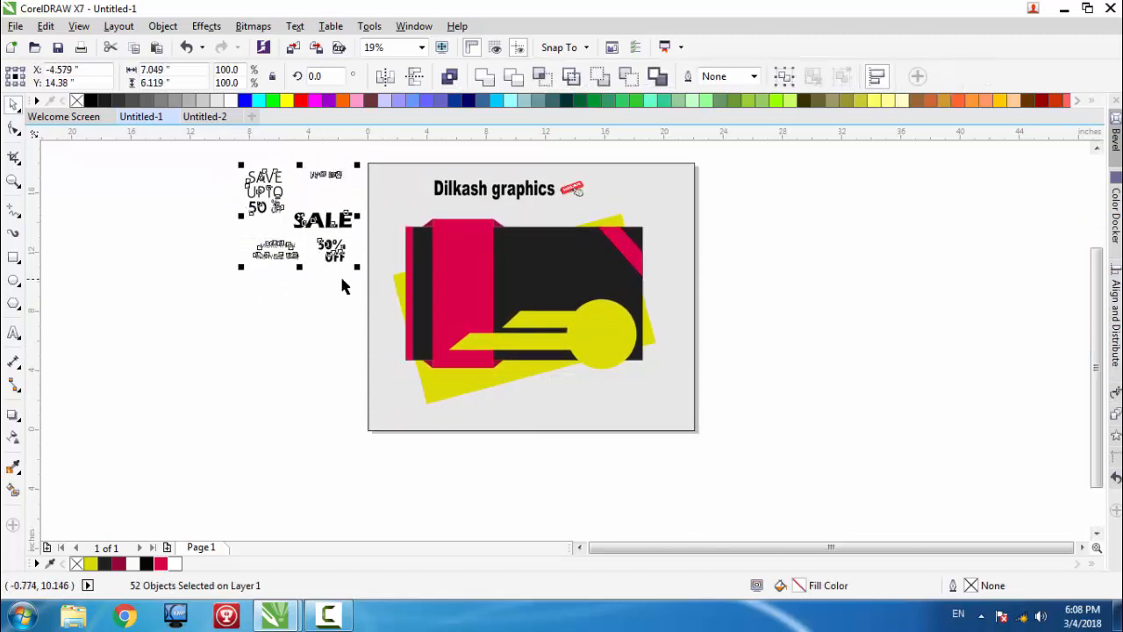
{"action": "left_click_drag", "start_coordinate": [242, 268], "coordinate": [167, 371]}
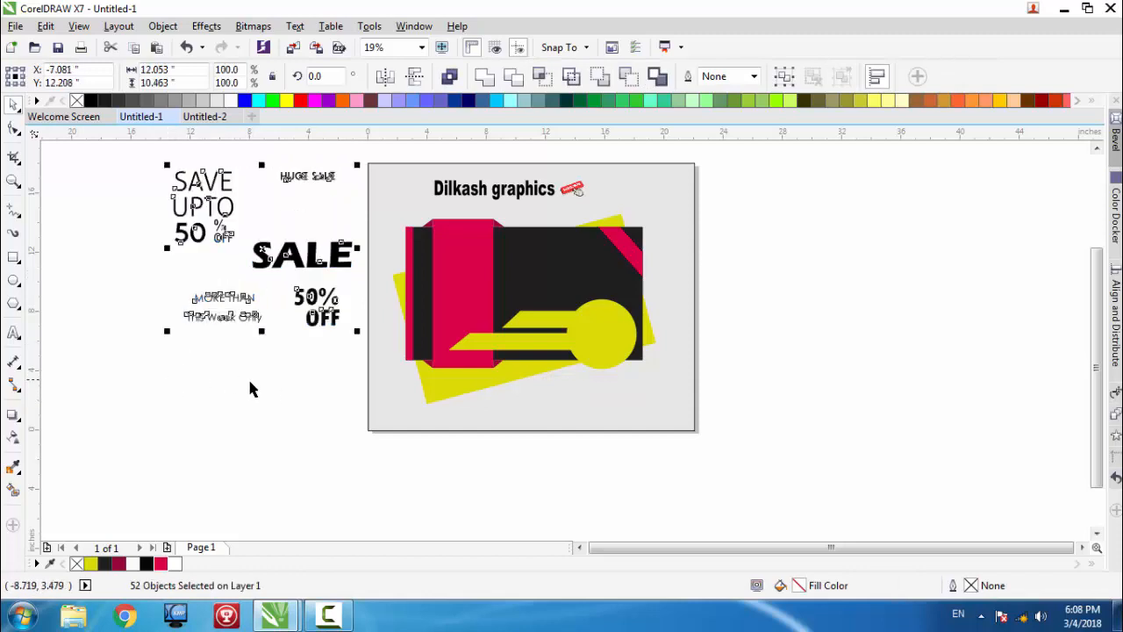
{"action": "left_click", "coordinate": [271, 391]}
- Copy the SAVE UPTO 50% OFF text onto the crimson ribbon, scale it to about 3.6 by 4.2 inches, and fill it white
{"action": "left_click_drag", "start_coordinate": [145, 155], "coordinate": [460, 275]}
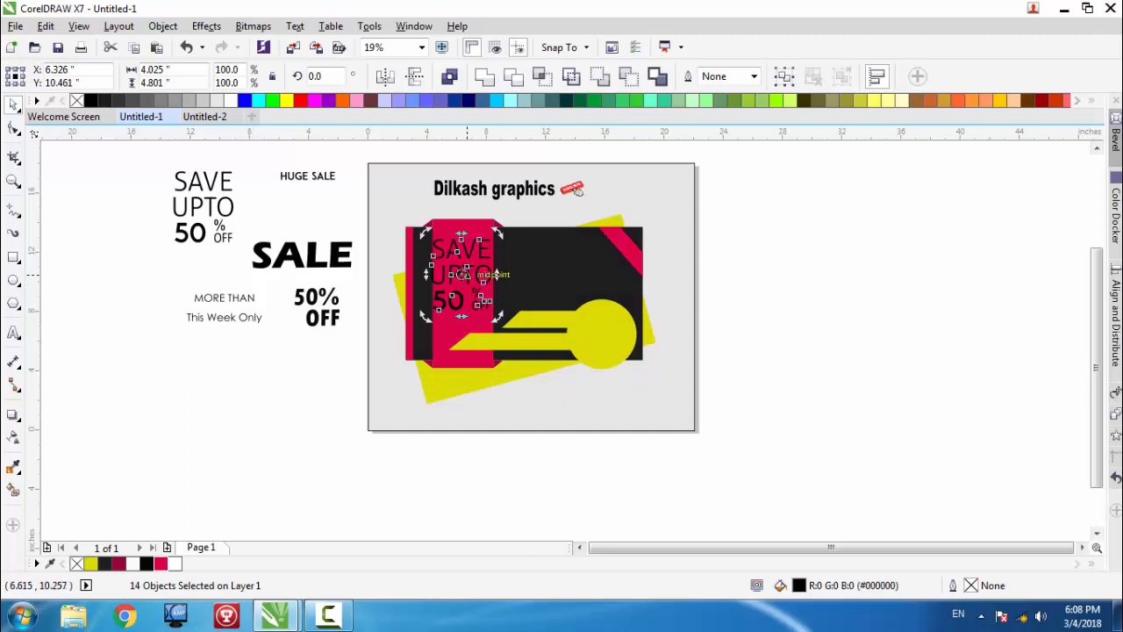
{"action": "left_click", "coordinate": [462, 274]}
{"action": "left_click_drag", "start_coordinate": [496, 313], "coordinate": [488, 303]}
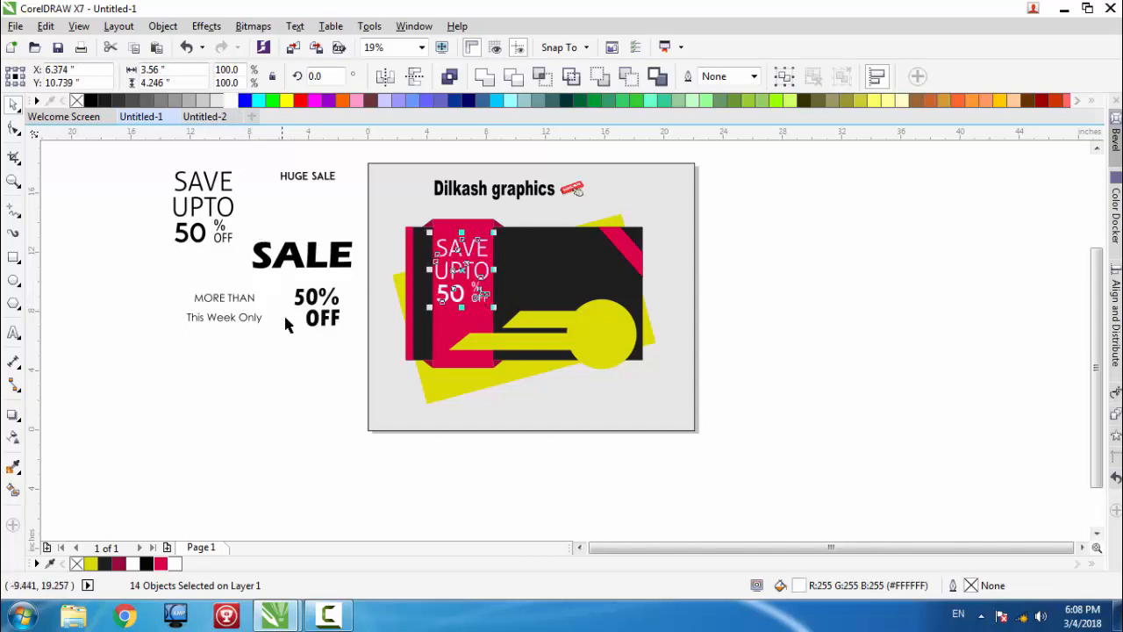
{"action": "left_click", "coordinate": [293, 356]}
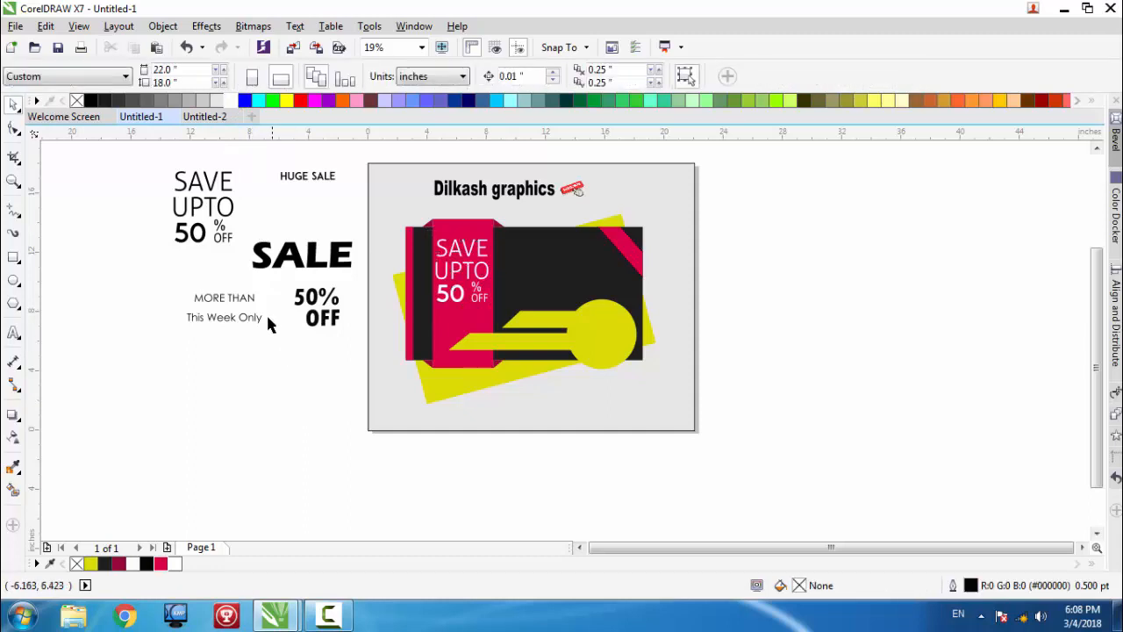
- Copy the SALE text onto the dark panel between the crimson ribbon and the corner strip, and fill the copy white
{"action": "left_click_drag", "start_coordinate": [250, 230], "coordinate": [553, 281]}
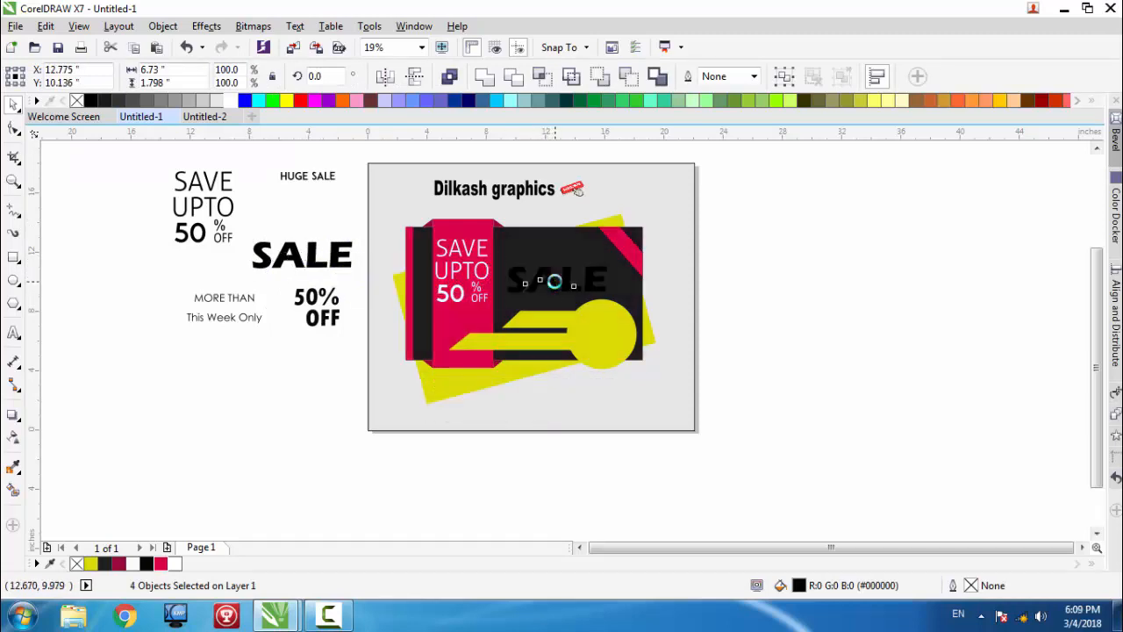
{"action": "left_click", "coordinate": [13, 181]}
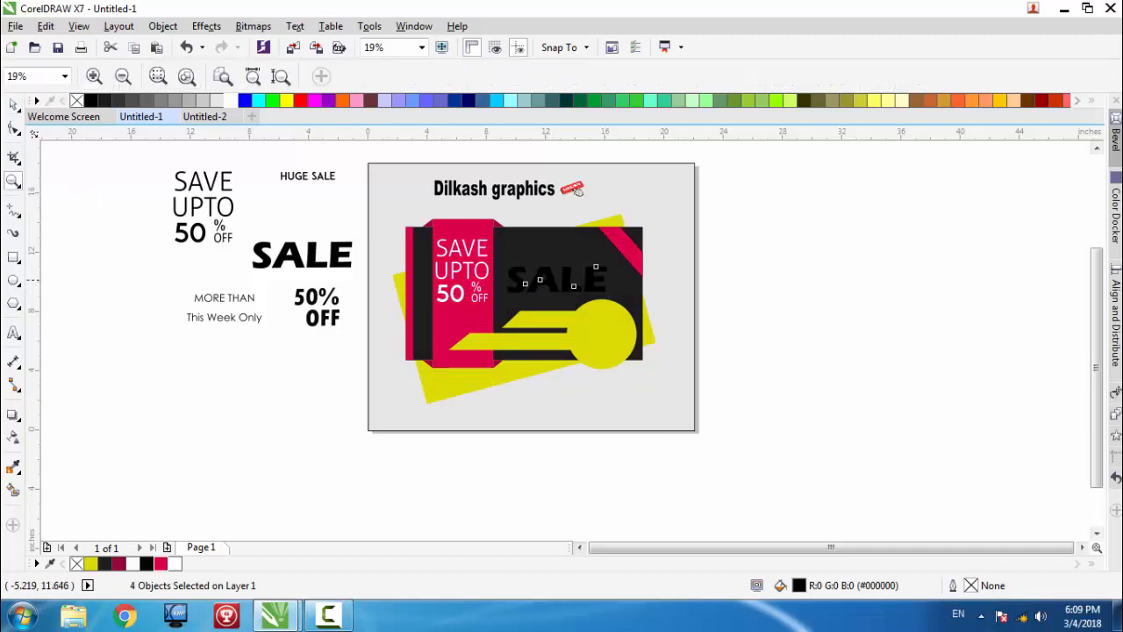
{"action": "left_click_drag", "start_coordinate": [777, 201], "coordinate": [381, 412]}
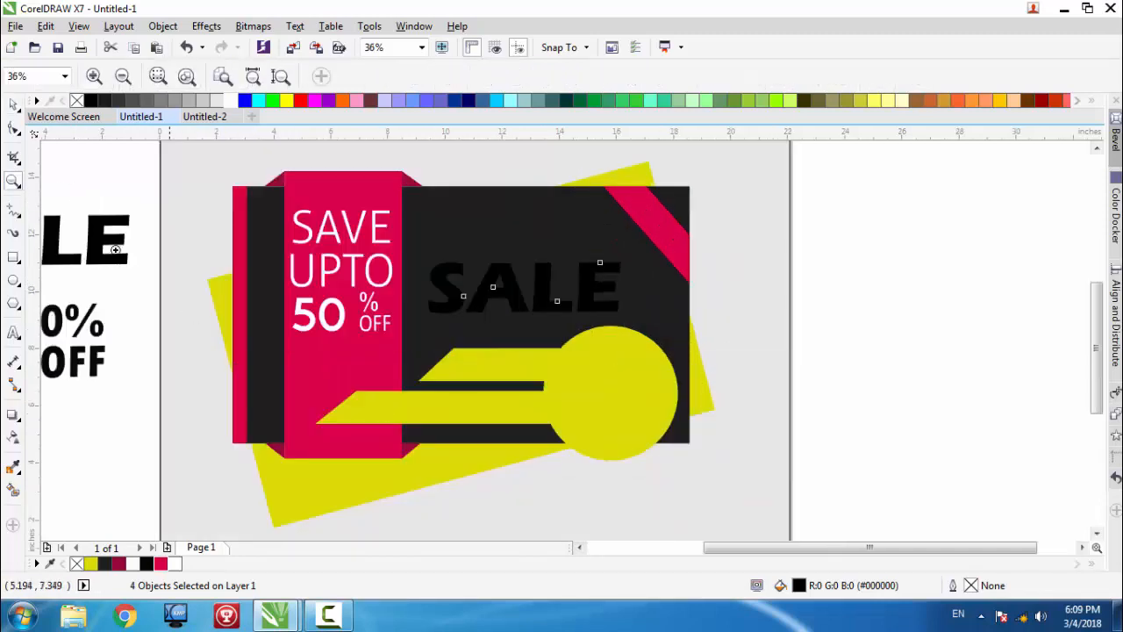
{"action": "left_click", "coordinate": [13, 105]}
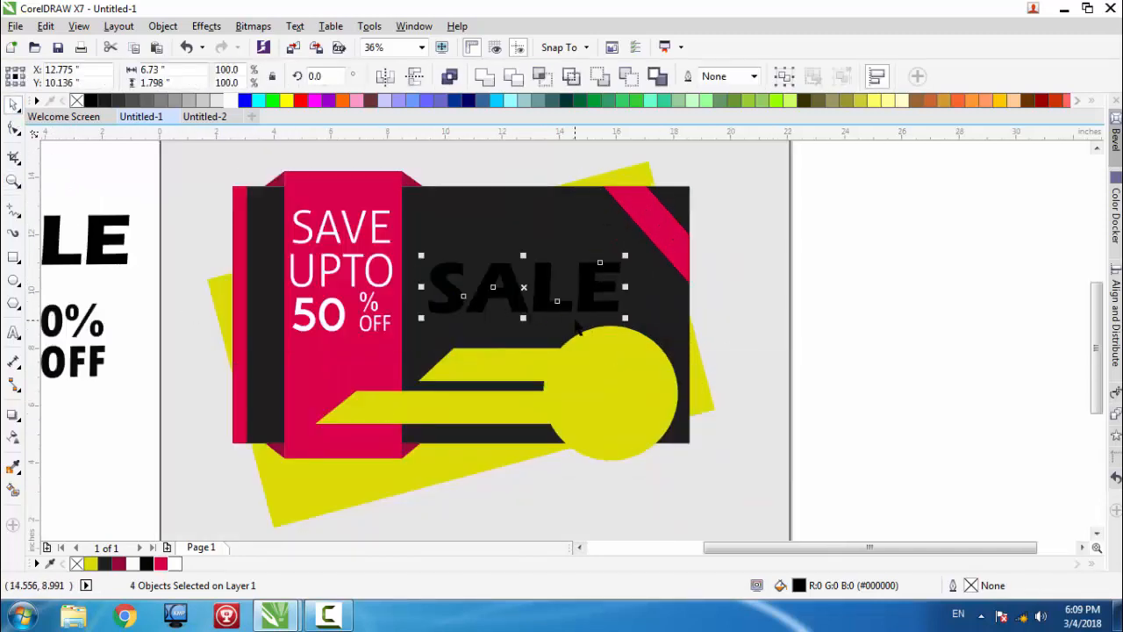
{"action": "left_click", "coordinate": [230, 103]}
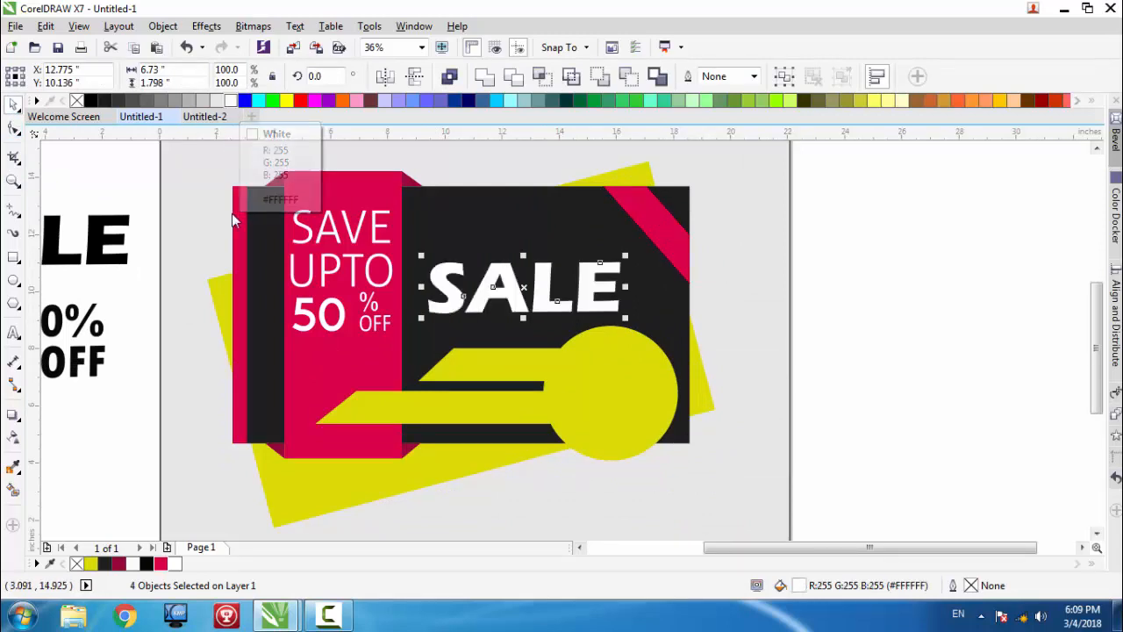
- Apply a black drop shadow cast straight down from the white SALE text and adjust the shadow's opacity
{"action": "left_click", "coordinate": [13, 418]}
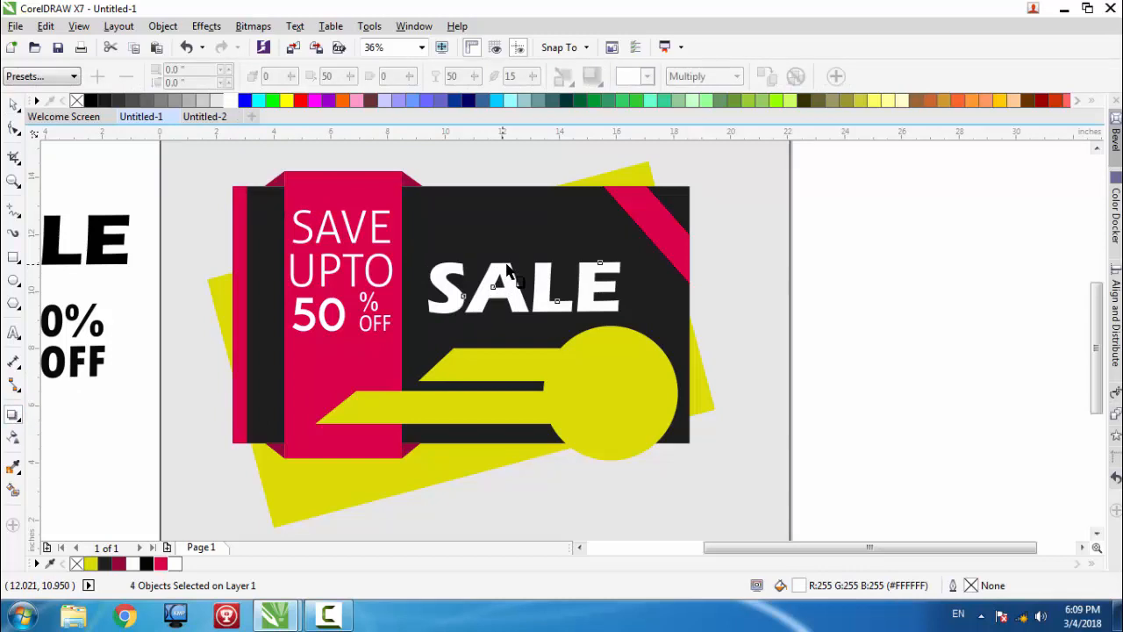
{"action": "left_click_drag", "start_coordinate": [522, 260], "coordinate": [521, 313]}
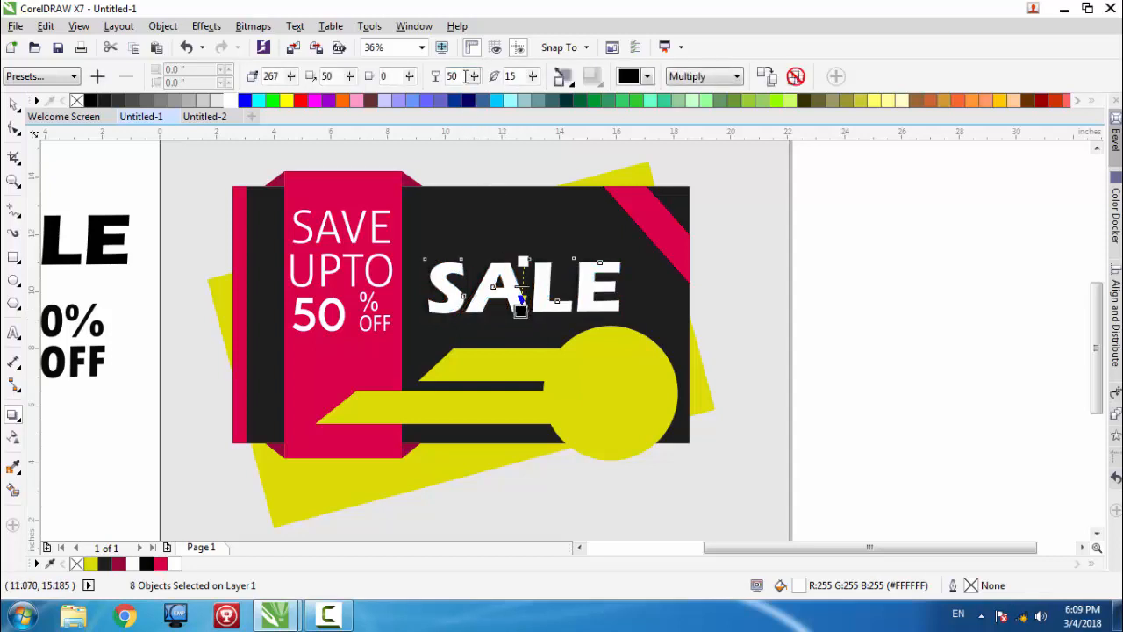
{"action": "key", "text": "BackSpace"}
{"action": "left_click", "coordinate": [12, 105]}
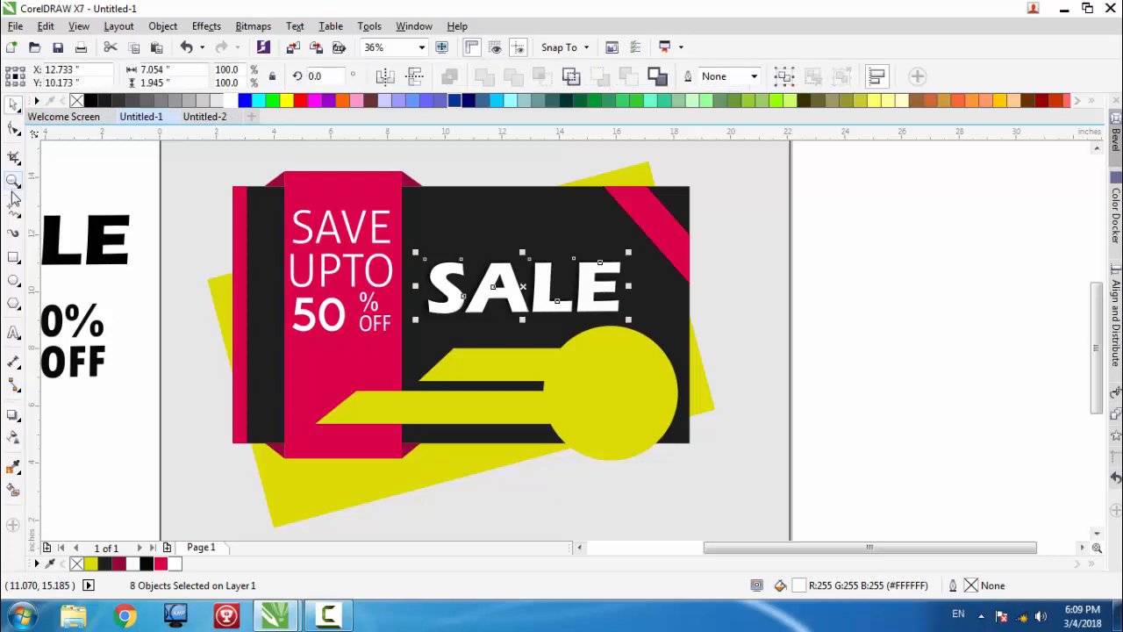
{"action": "left_click", "coordinate": [13, 180]}
{"action": "left_click_drag", "start_coordinate": [811, 224], "coordinate": [399, 341]}
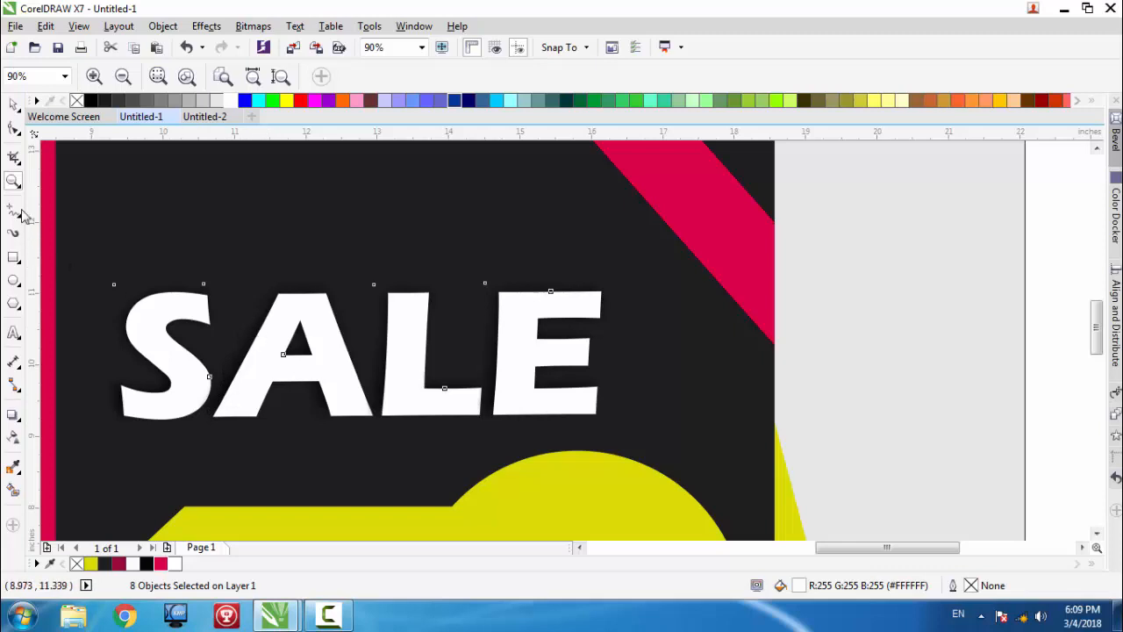
{"action": "left_click", "coordinate": [13, 104]}
{"action": "scroll", "coordinate": [358, 272], "scroll_direction": "down", "scroll_amount": 2}
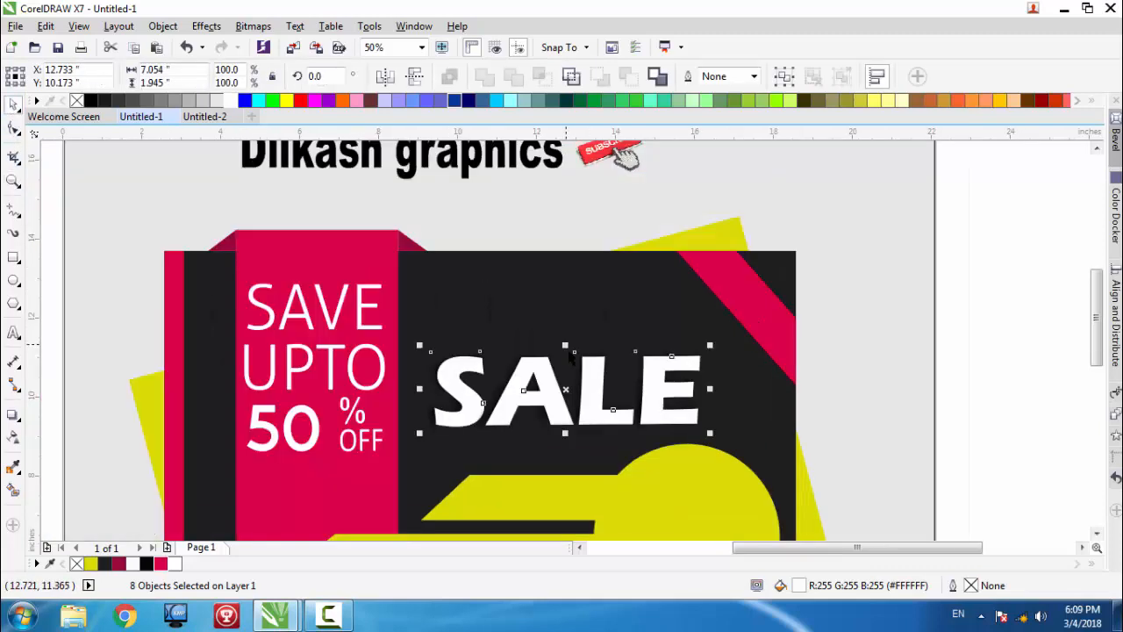
{"action": "left_click_drag", "start_coordinate": [1094, 282], "coordinate": [1096, 313]}
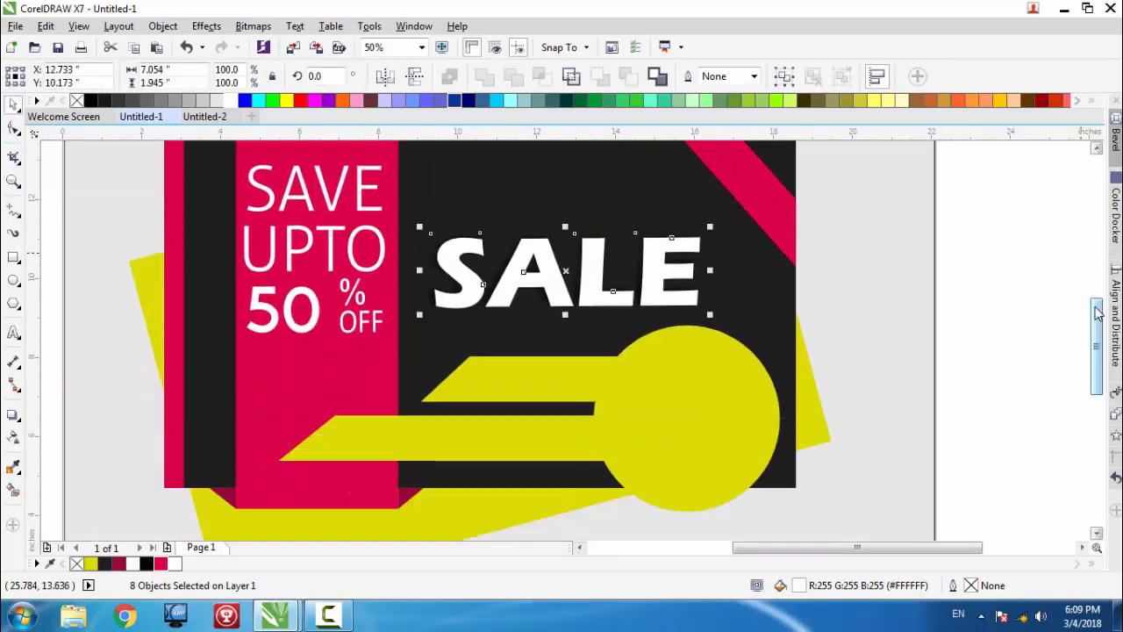
- Copy the MORE THAN text onto the upper yellow bar, scaled to about 3.3 by 0.44 inches, and nudge it into place
{"action": "scroll", "coordinate": [619, 328], "scroll_direction": "down", "scroll_amount": 2}
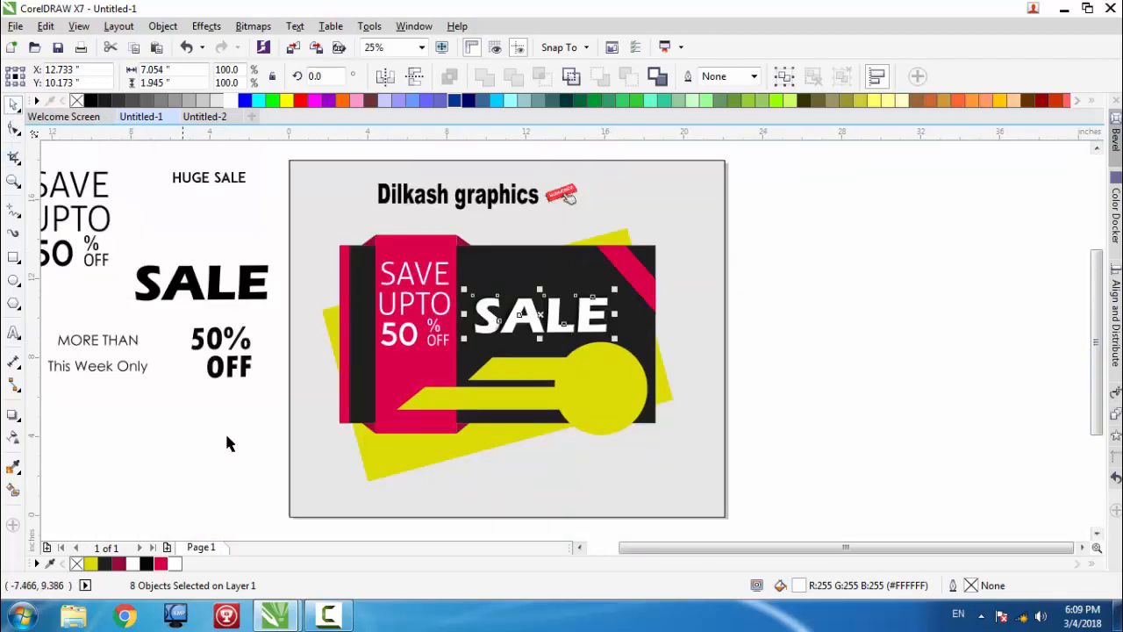
{"action": "left_click_drag", "start_coordinate": [654, 558], "coordinate": [632, 558]}
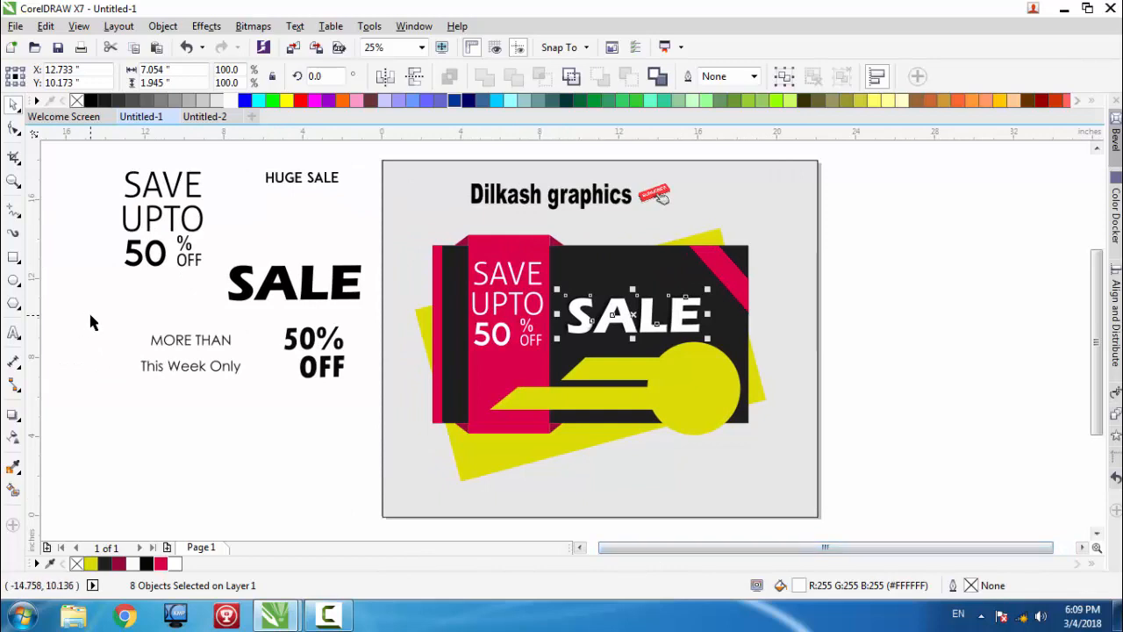
{"action": "left_click_drag", "start_coordinate": [92, 312], "coordinate": [648, 381]}
{"action": "key", "text": "Right"}
{"action": "key", "text": "Right"}
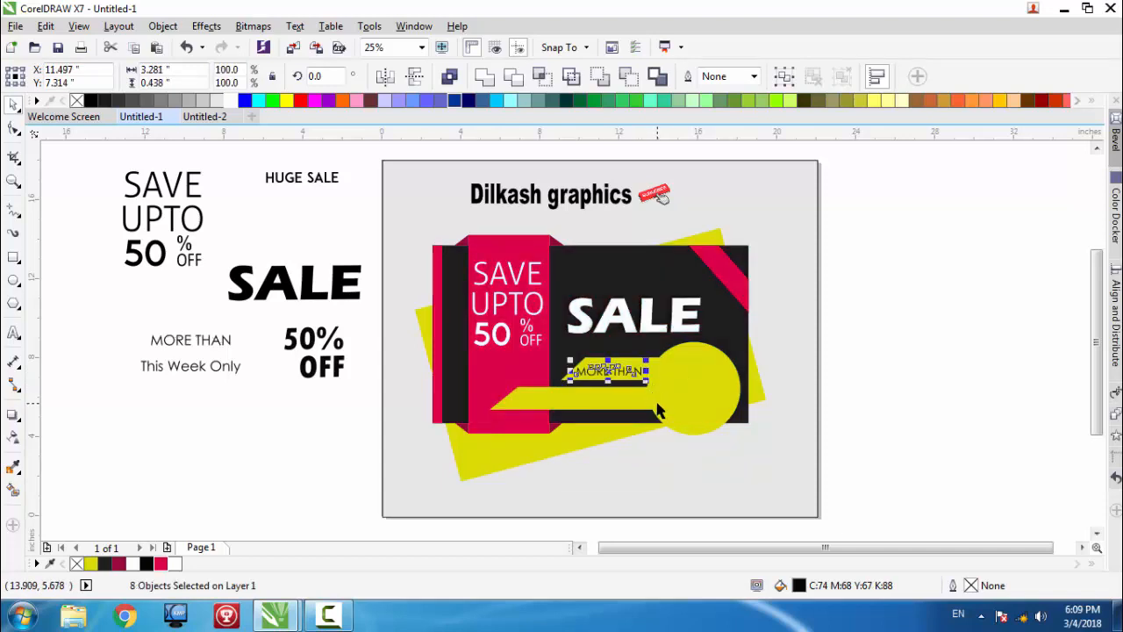
{"action": "key", "text": "Right"}
{"action": "key", "text": "Right"}
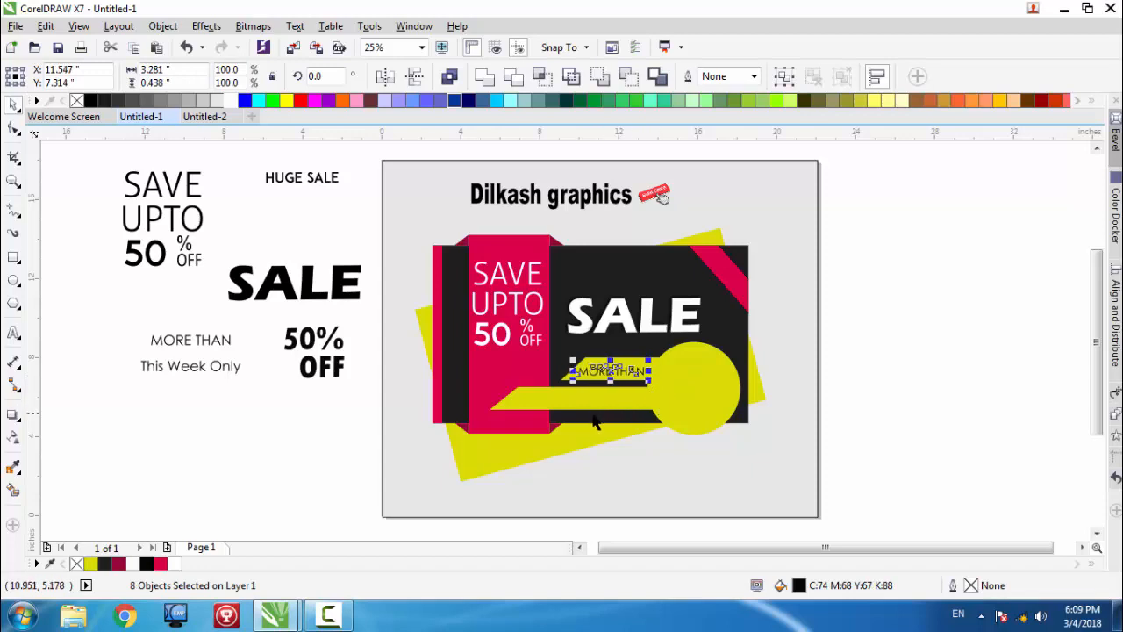
{"action": "key", "text": "Up"}
{"action": "key", "text": "Up"}
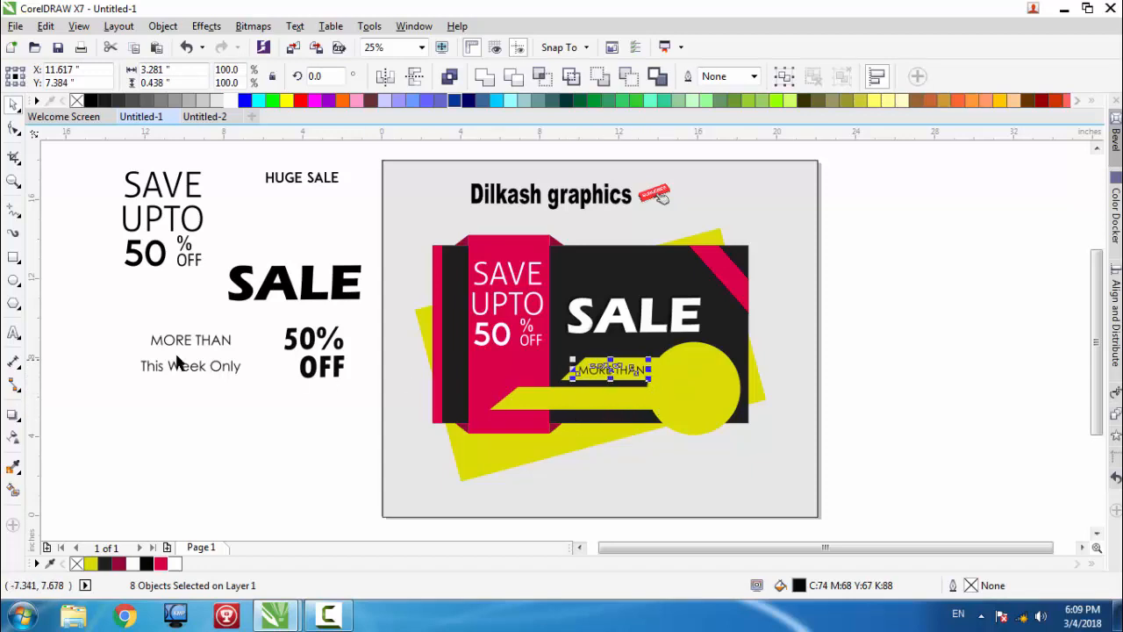
- Move the This Week Only text onto the lower yellow bar and bring it to the front of the page
{"action": "left_click_drag", "start_coordinate": [130, 353], "coordinate": [307, 381]}
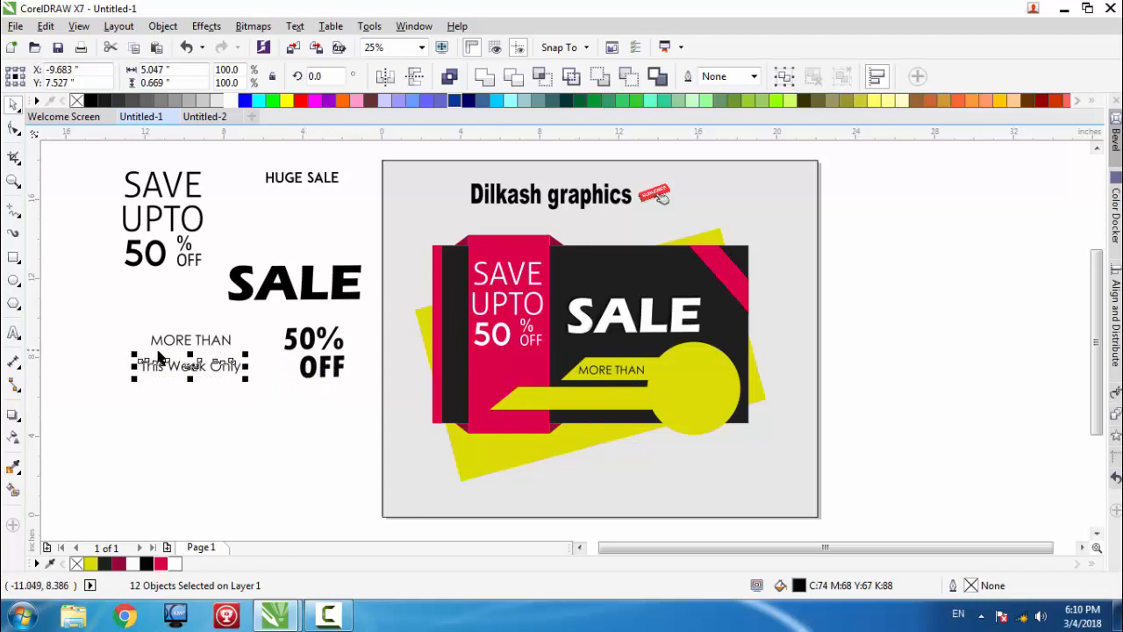
{"action": "left_click_drag", "start_coordinate": [193, 369], "coordinate": [566, 400]}
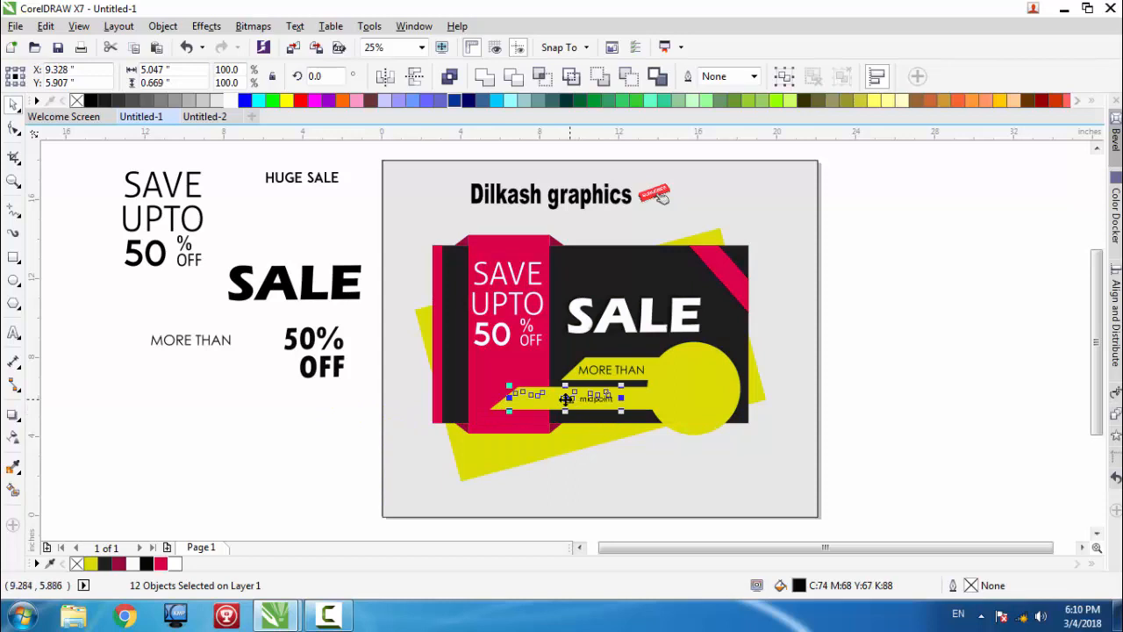
{"action": "right_click", "coordinate": [567, 400]}
{"action": "mouse_move", "coordinate": [702, 234]}
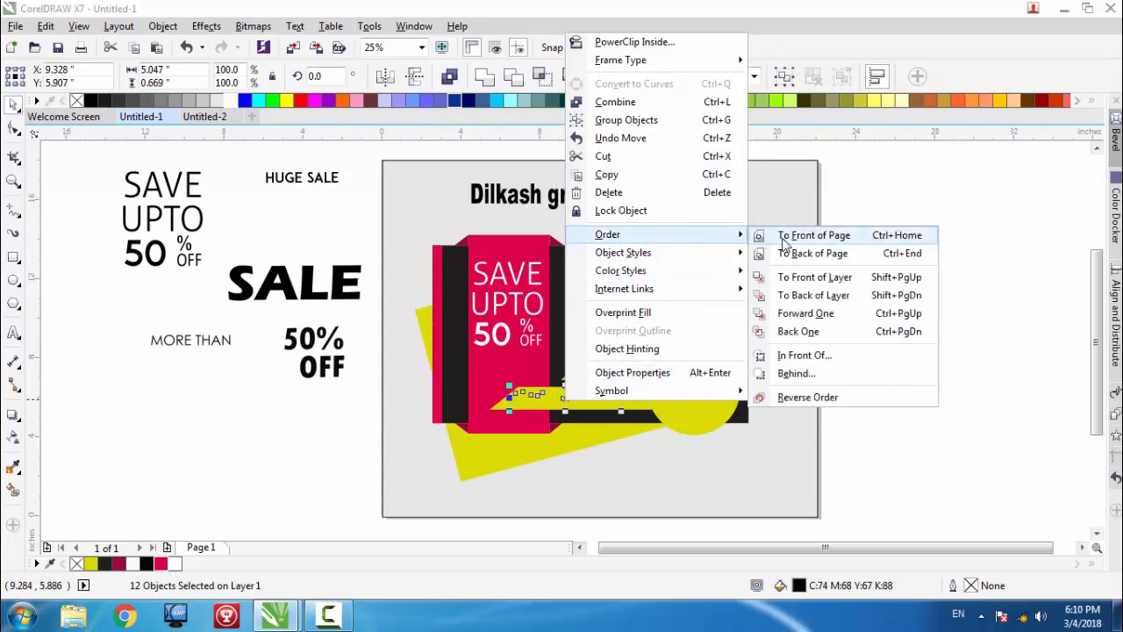
{"action": "left_click", "coordinate": [789, 235]}
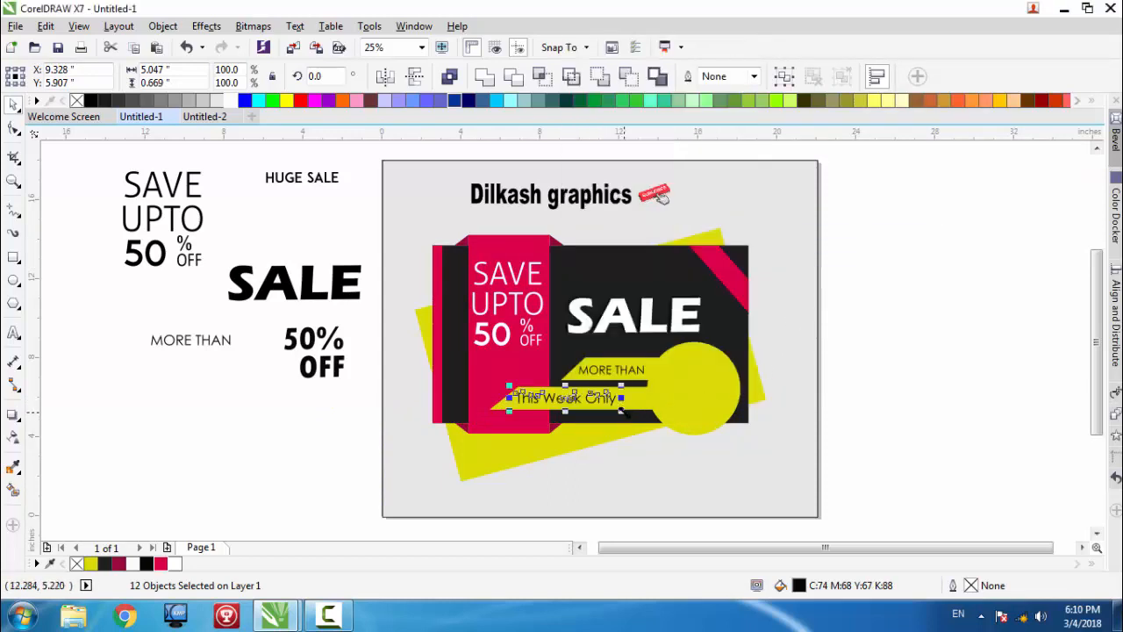
- Scale the This Week Only text to about 5 by 0.66 inches and nudge it into place within the lower yellow bar
{"action": "left_click_drag", "start_coordinate": [621, 411], "coordinate": [648, 414]}
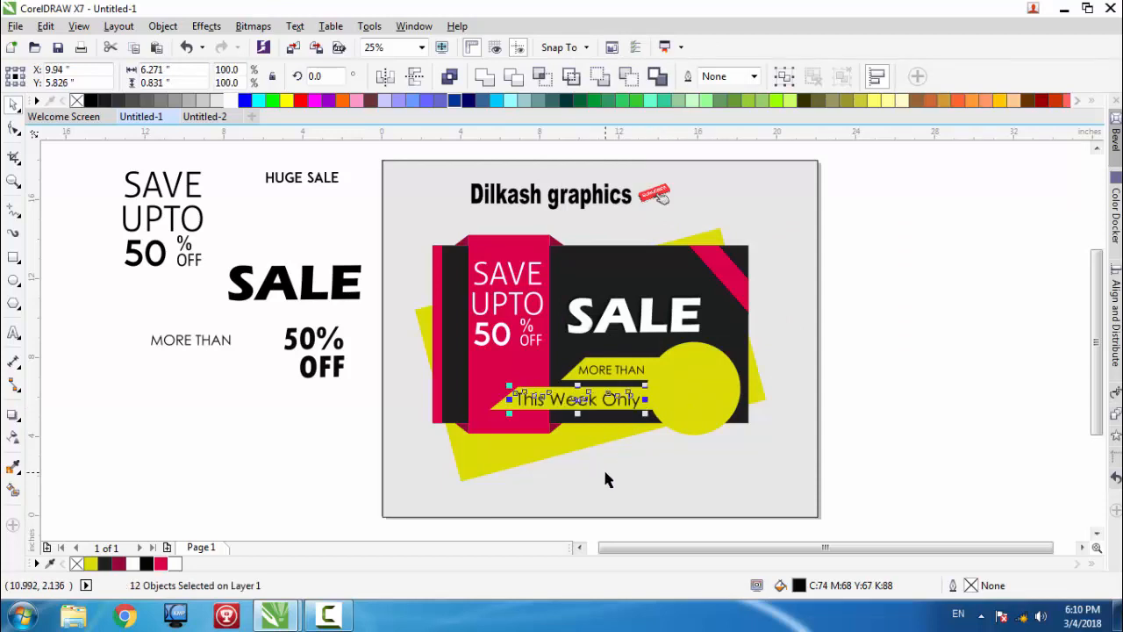
{"action": "left_click_drag", "start_coordinate": [645, 414], "coordinate": [619, 409]}
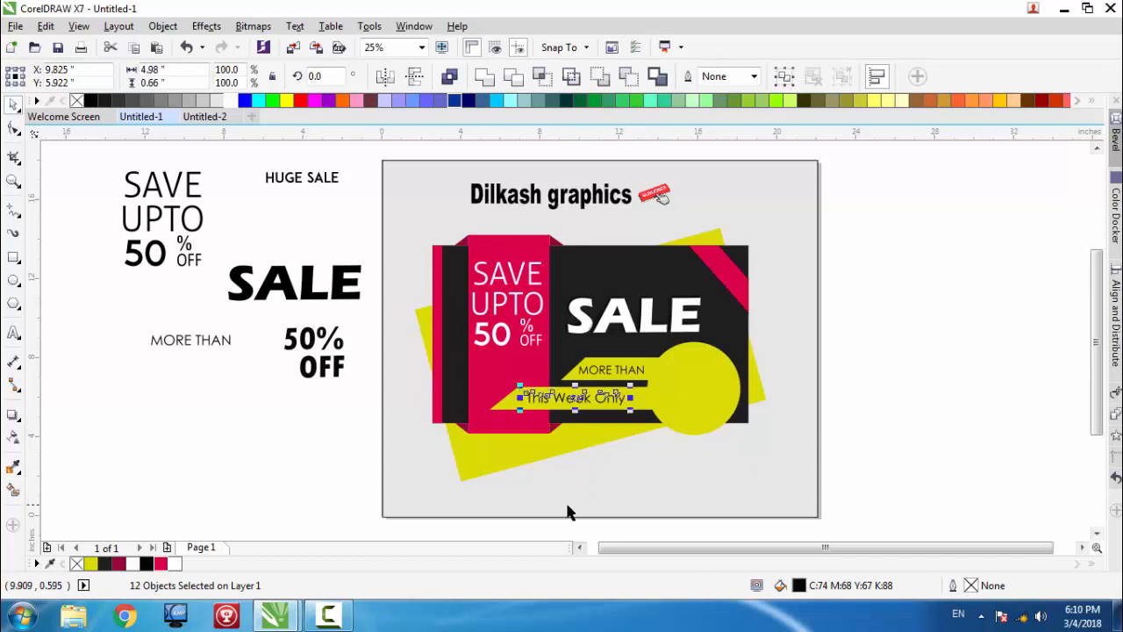
{"action": "key", "text": "Down"}
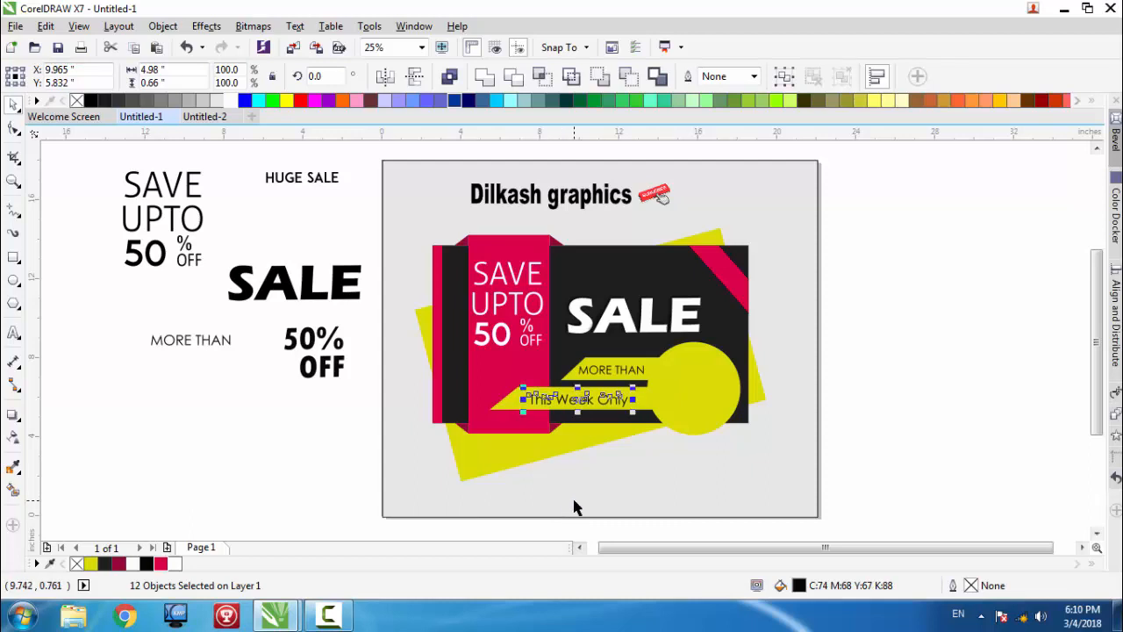
{"action": "key", "text": "Up"}
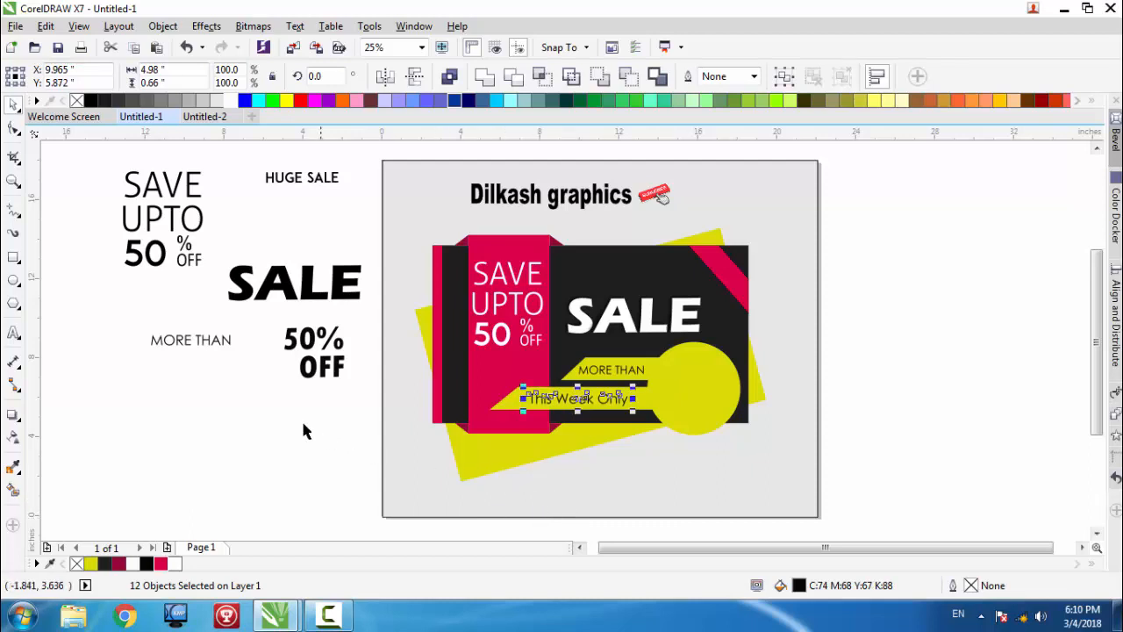
{"action": "left_click", "coordinate": [276, 401]}
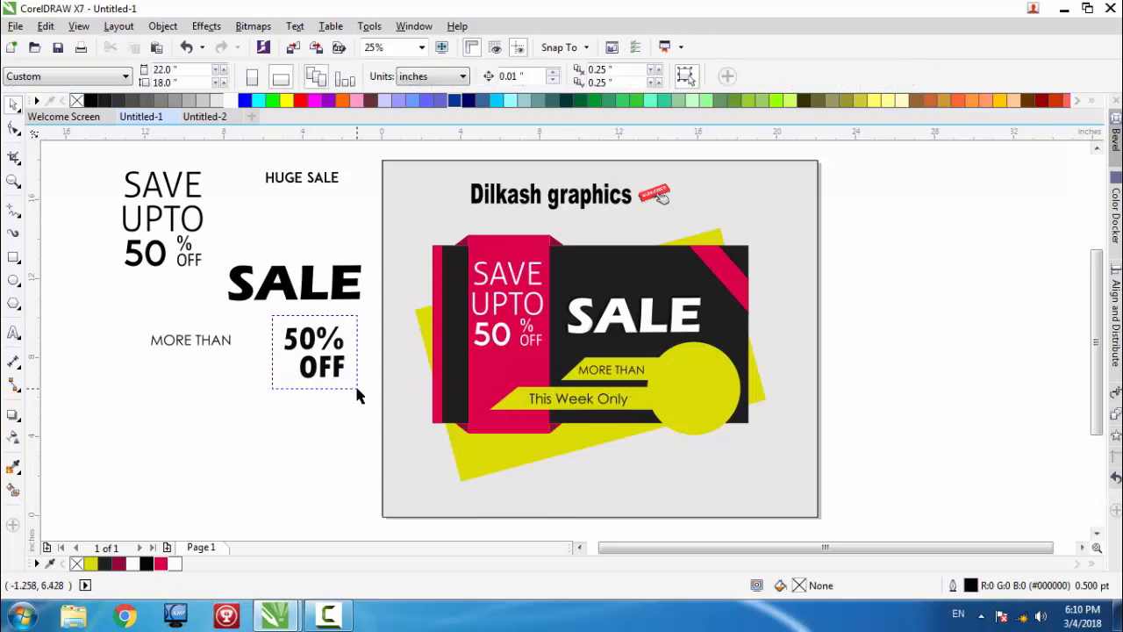
- Copy the 50% OFF text onto the yellow circle and enlarge the copy to about 3.5 by 3 inches
{"action": "left_click_drag", "start_coordinate": [356, 388], "coordinate": [356, 389]}
{"action": "left_click_drag", "start_coordinate": [314, 351], "coordinate": [691, 389]}
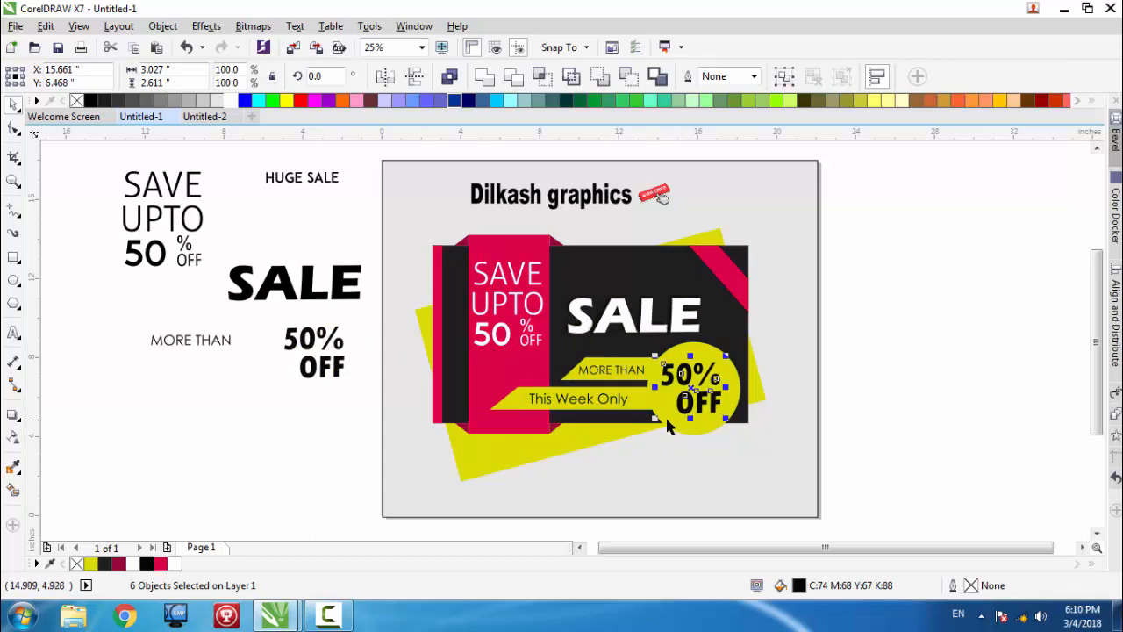
{"action": "left_click_drag", "start_coordinate": [657, 419], "coordinate": [642, 430]}
- Nudge the 50% OFF text up and to the right to centre it inside the yellow circle
{"action": "key", "text": "Right"}
{"action": "key", "text": "Right"}
{"action": "key", "text": "Right"}
{"action": "key", "text": "Right"}
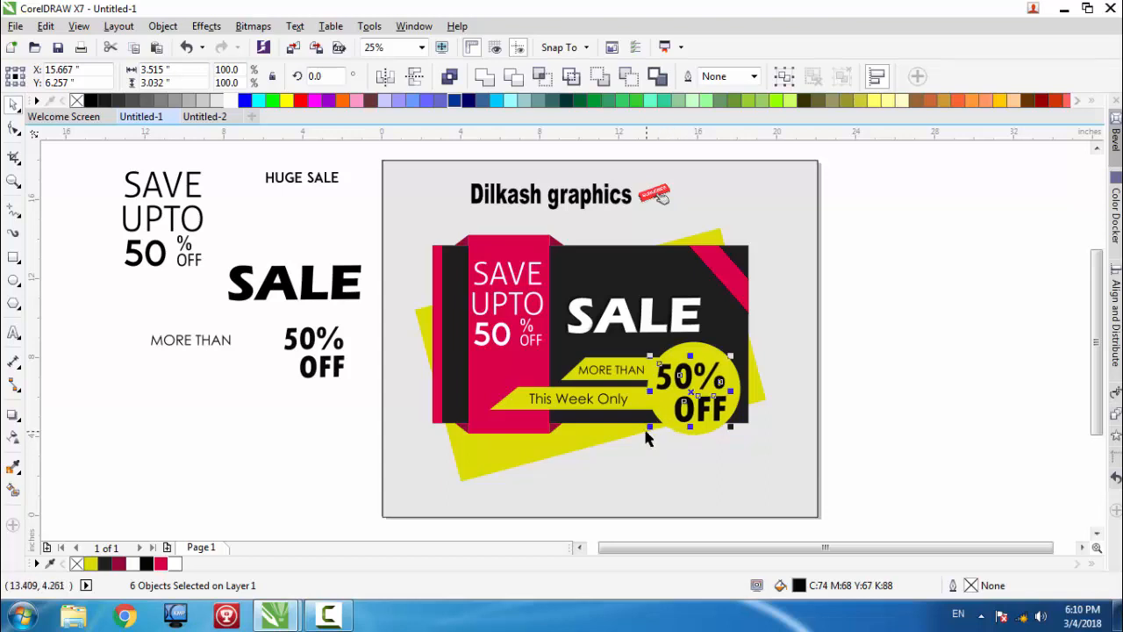
{"action": "key", "text": "Up"}
{"action": "key", "text": "Up"}
{"action": "key", "text": "Up"}
{"action": "key", "text": "Up"}
{"action": "key", "text": "Up"}
{"action": "key", "text": "Up"}
{"action": "key", "text": "Up"}
{"action": "key", "text": "Right"}
{"action": "key", "text": "Right"}
{"action": "key", "text": "Right"}
{"action": "key", "text": "Right"}
{"action": "key", "text": "Right"}
{"action": "key", "text": "Right"}
{"action": "key", "text": "Right"}
{"action": "key", "text": "Right"}
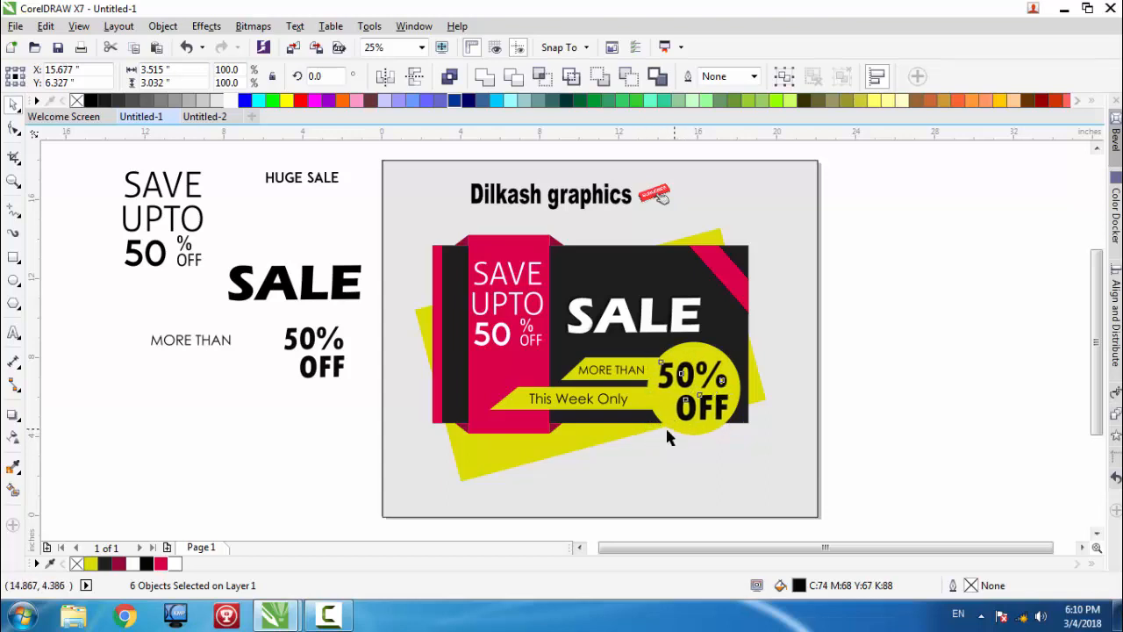
{"action": "key", "text": "Right"}
{"action": "key", "text": "Right"}
{"action": "key", "text": "Right"}
{"action": "key", "text": "Right"}
{"action": "key", "text": "Right"}
{"action": "key", "text": "Right"}
{"action": "key", "text": "Right"}
{"action": "key", "text": "Right"}
{"action": "key", "text": "Up"}
{"action": "key", "text": "Up"}
{"action": "key", "text": "Up"}
{"action": "key", "text": "Up"}
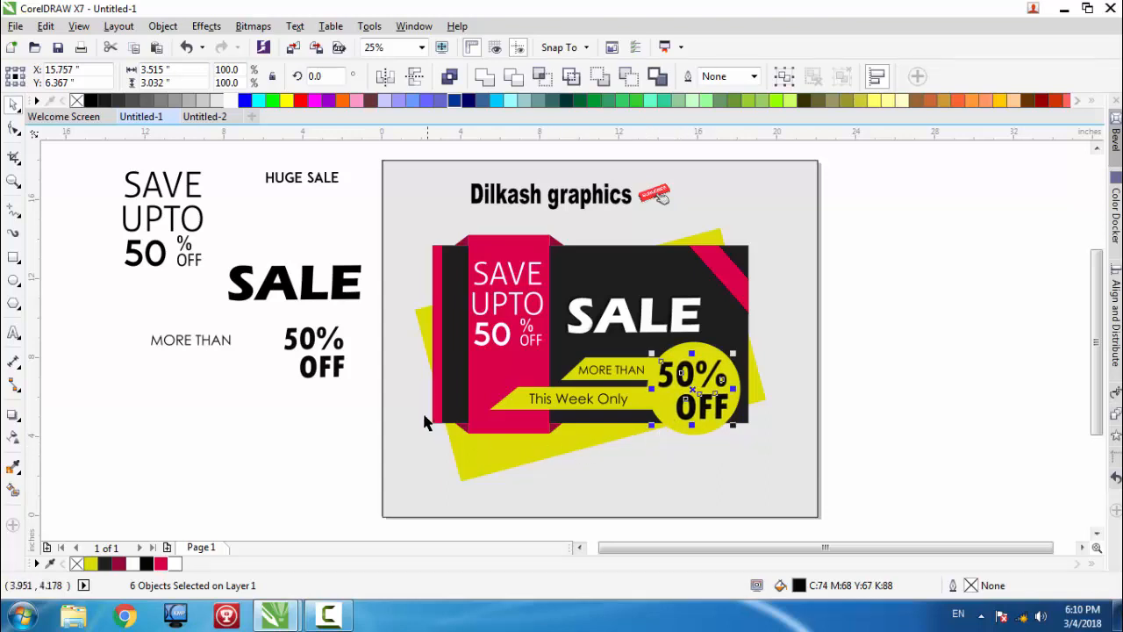
{"action": "left_click", "coordinate": [339, 420]}
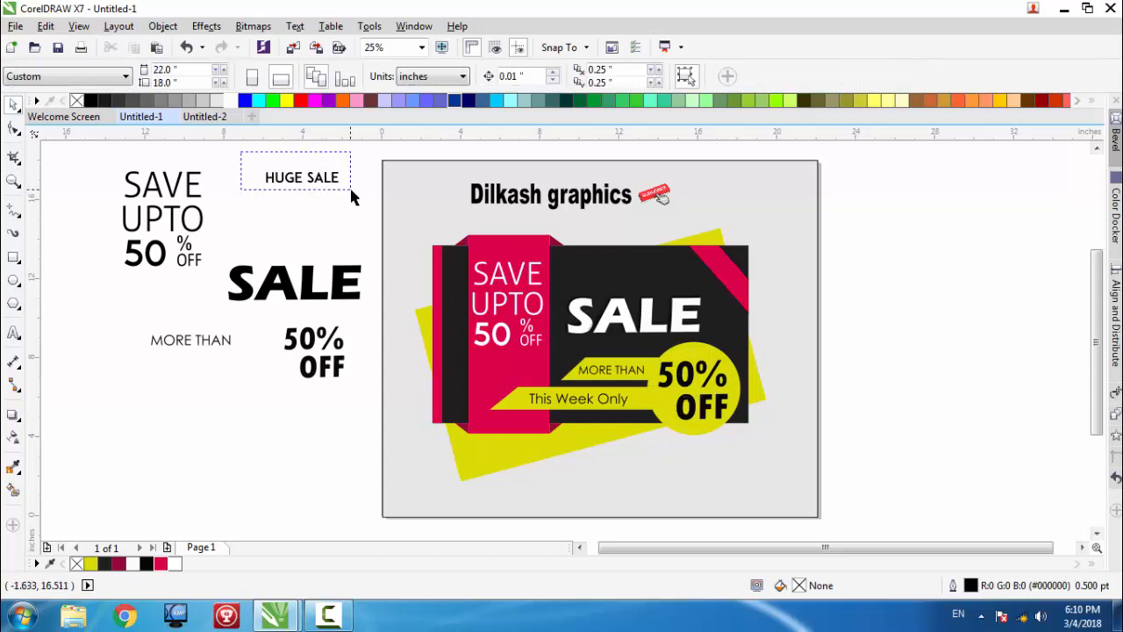
- Copy the HUGE SALE text beside the dark panel's upper-right corner and rotate it clockwise to match the slanted crimson strip
{"action": "left_click_drag", "start_coordinate": [350, 190], "coordinate": [854, 301]}
{"action": "left_click", "coordinate": [802, 265]}
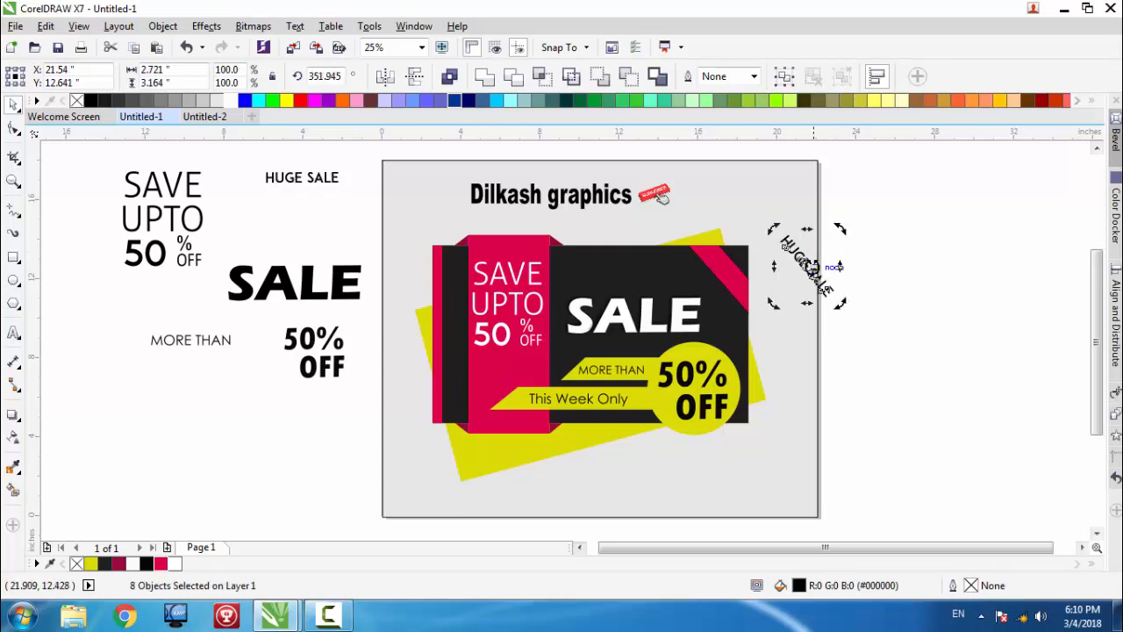
{"action": "left_click", "coordinate": [808, 267]}
- Move the rotated HUGE SALE text onto the slanted crimson strip and scale it to about 2.2 by 2.5 inches
{"action": "left_click_drag", "start_coordinate": [807, 267], "coordinate": [732, 274]}
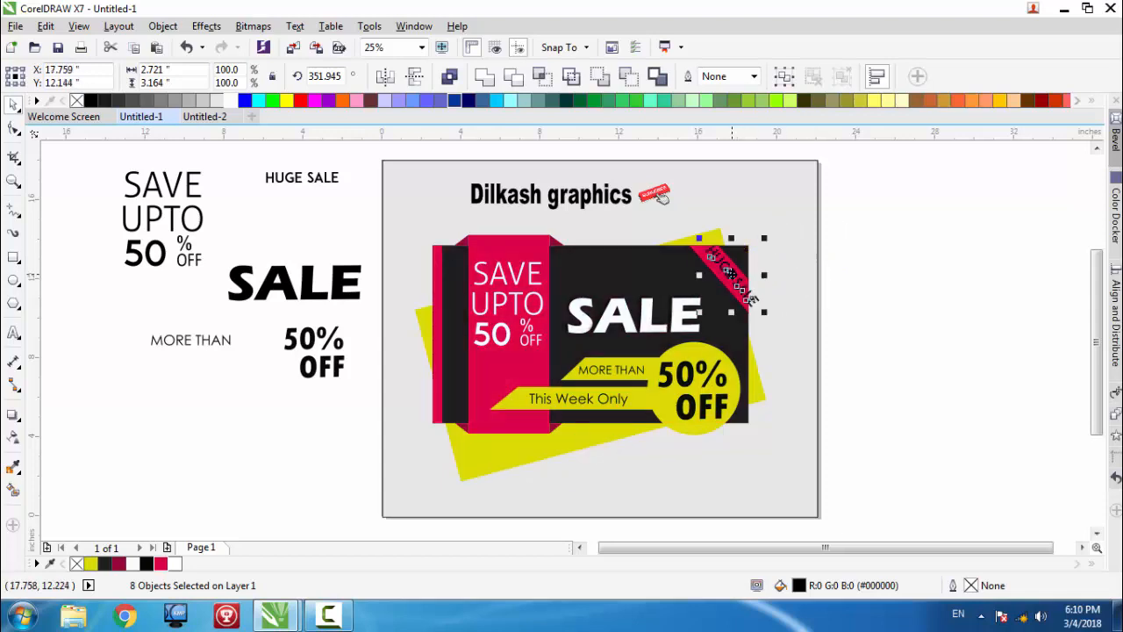
{"action": "left_click_drag", "start_coordinate": [764, 314], "coordinate": [753, 299]}
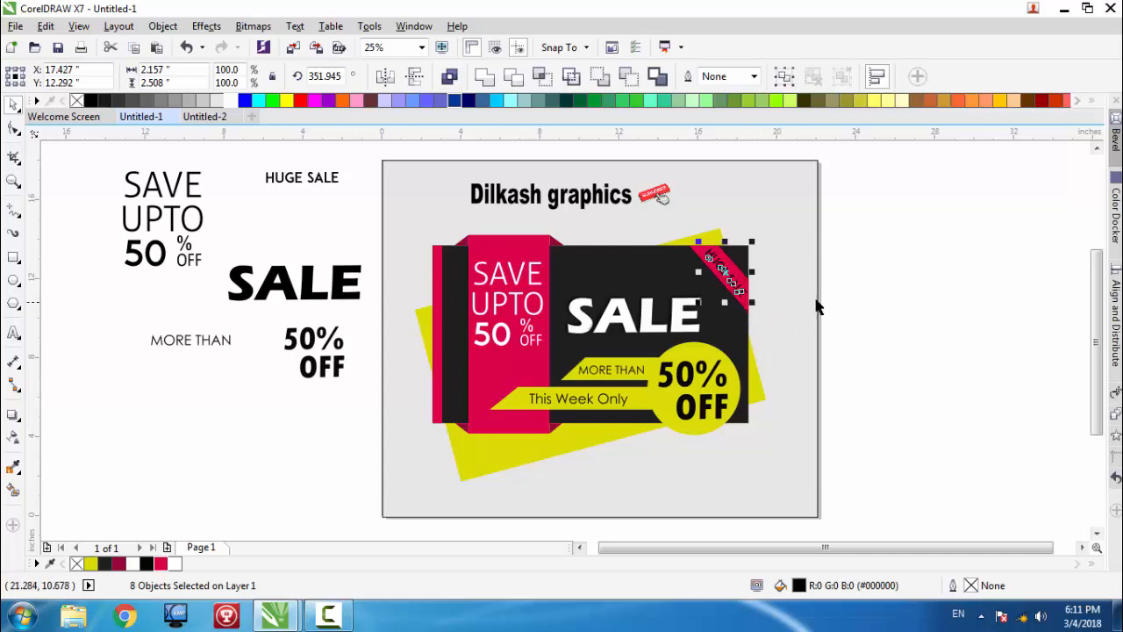
{"action": "left_click", "coordinate": [854, 283]}
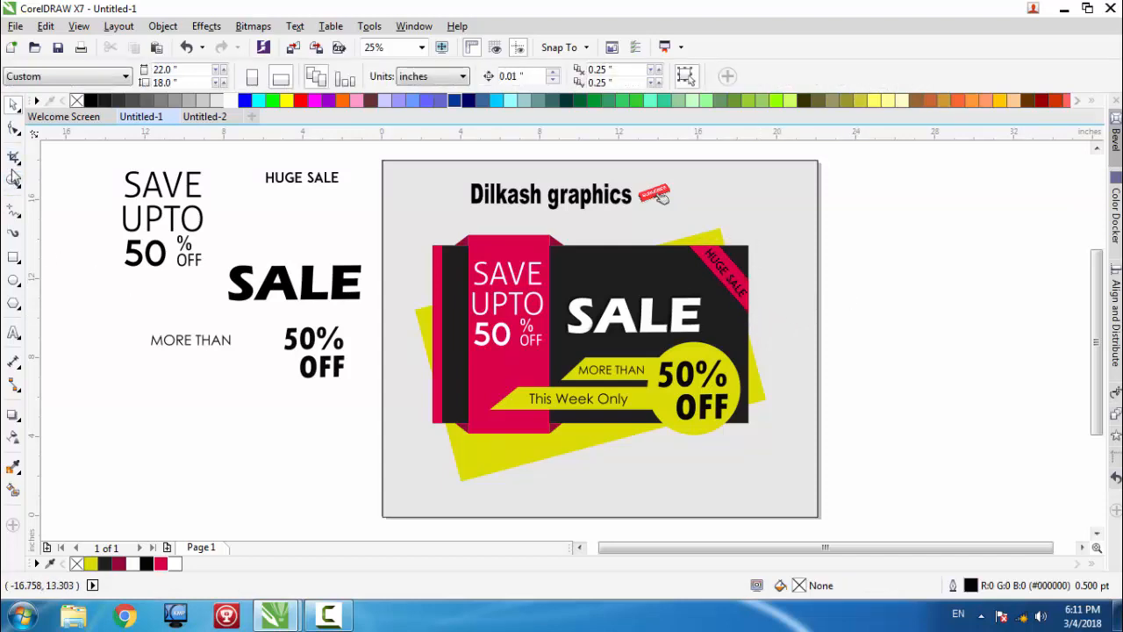
{"action": "left_click", "coordinate": [14, 181]}
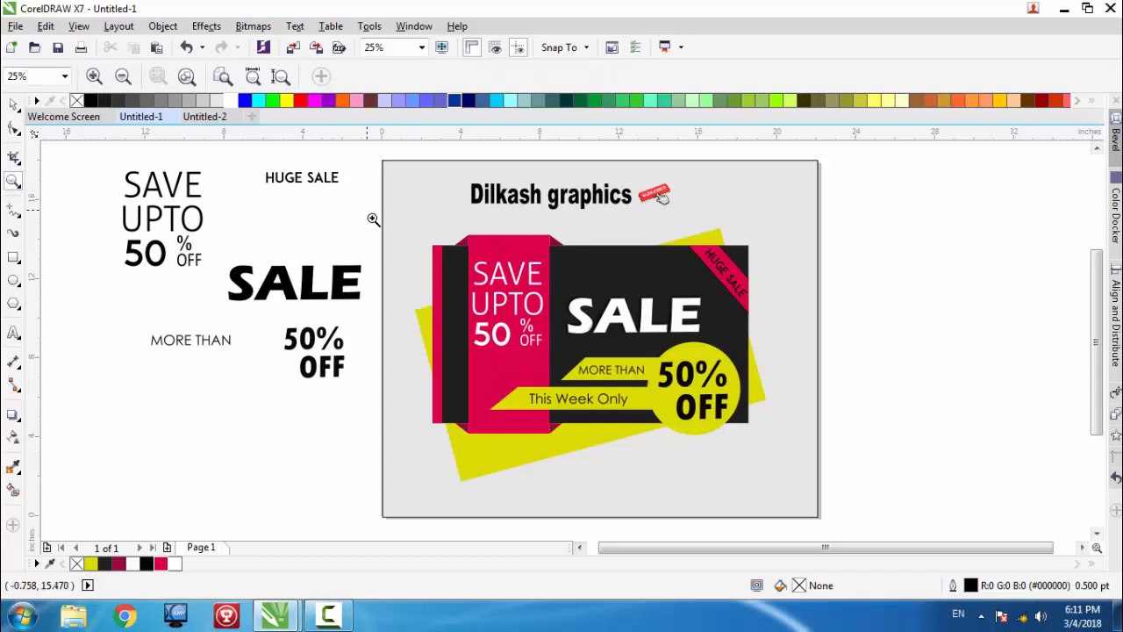
{"action": "left_click_drag", "start_coordinate": [368, 211], "coordinate": [821, 497]}
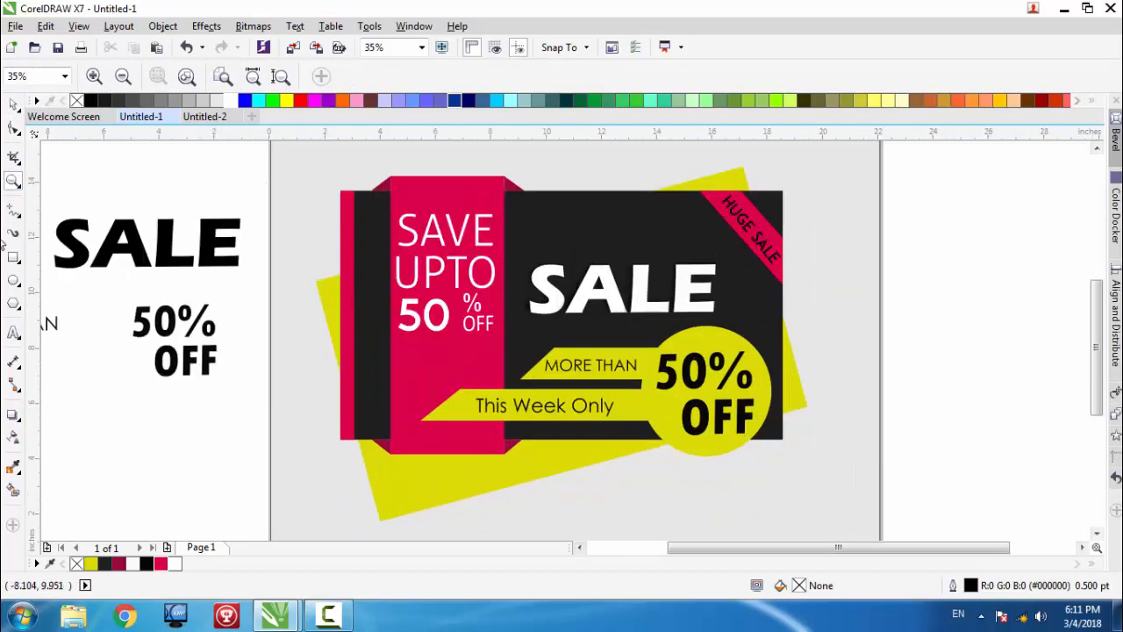
{"action": "key", "text": "space"}
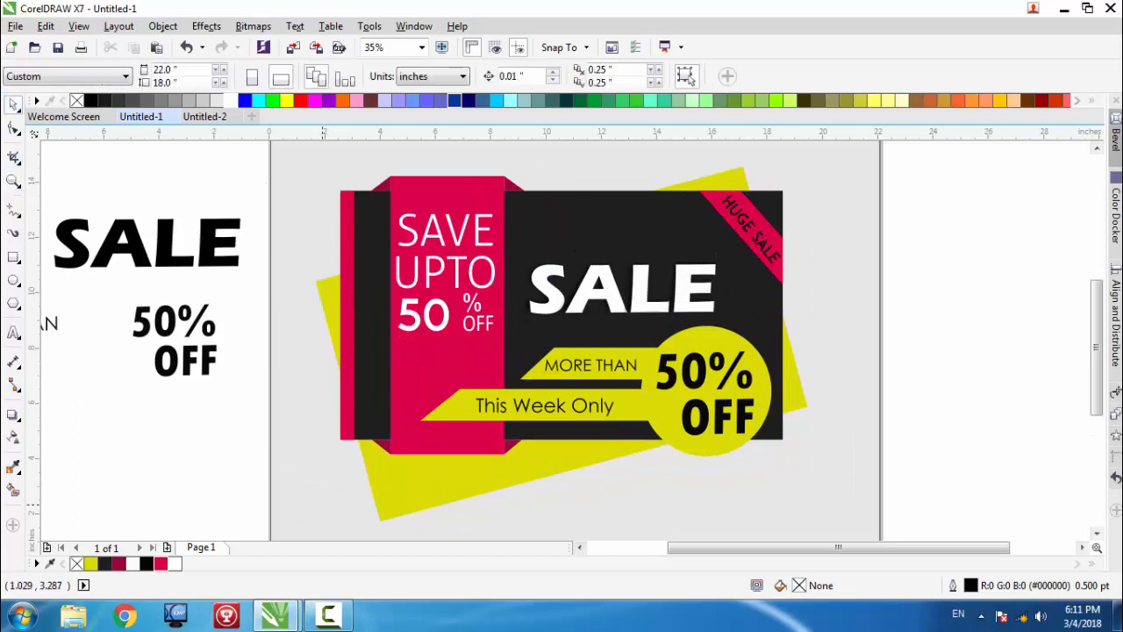